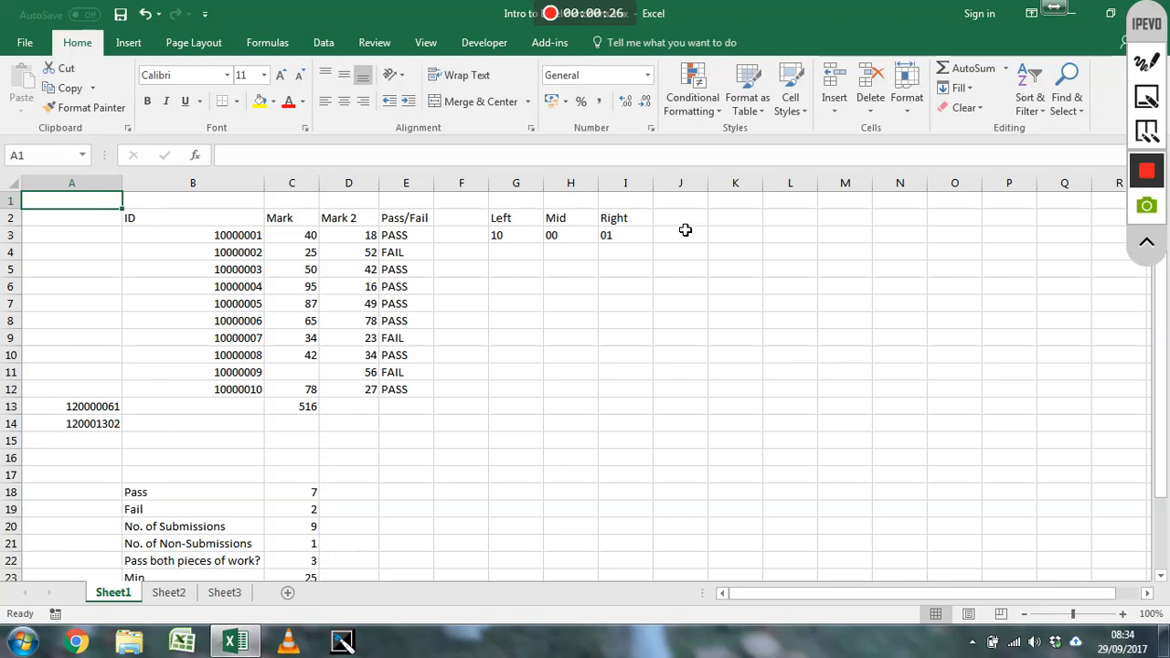
pyautogui.click(685, 225)
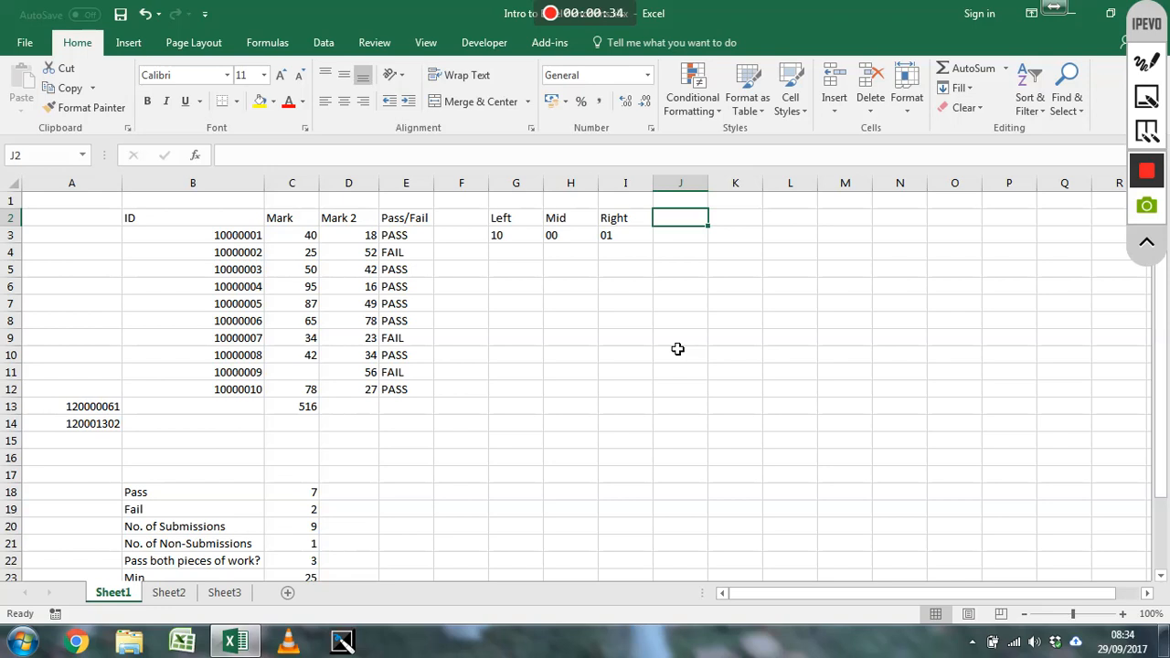
pyautogui.write('=')
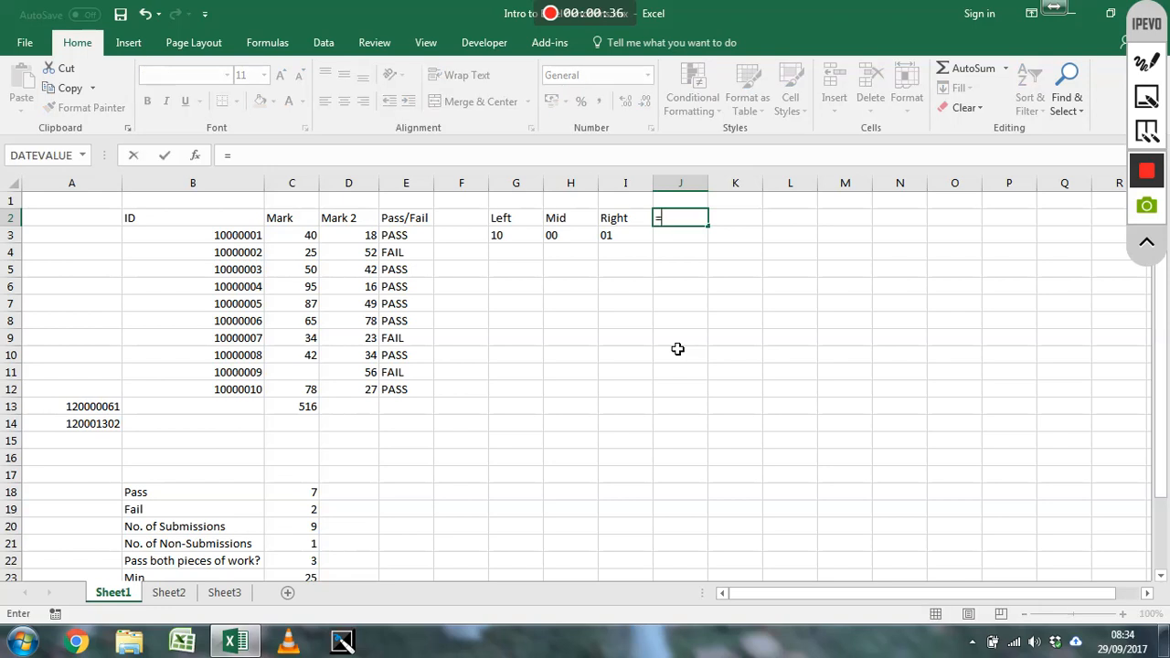
pyautogui.write('"')
pyautogui.press('BackSpace')
pyautogui.write('"@')
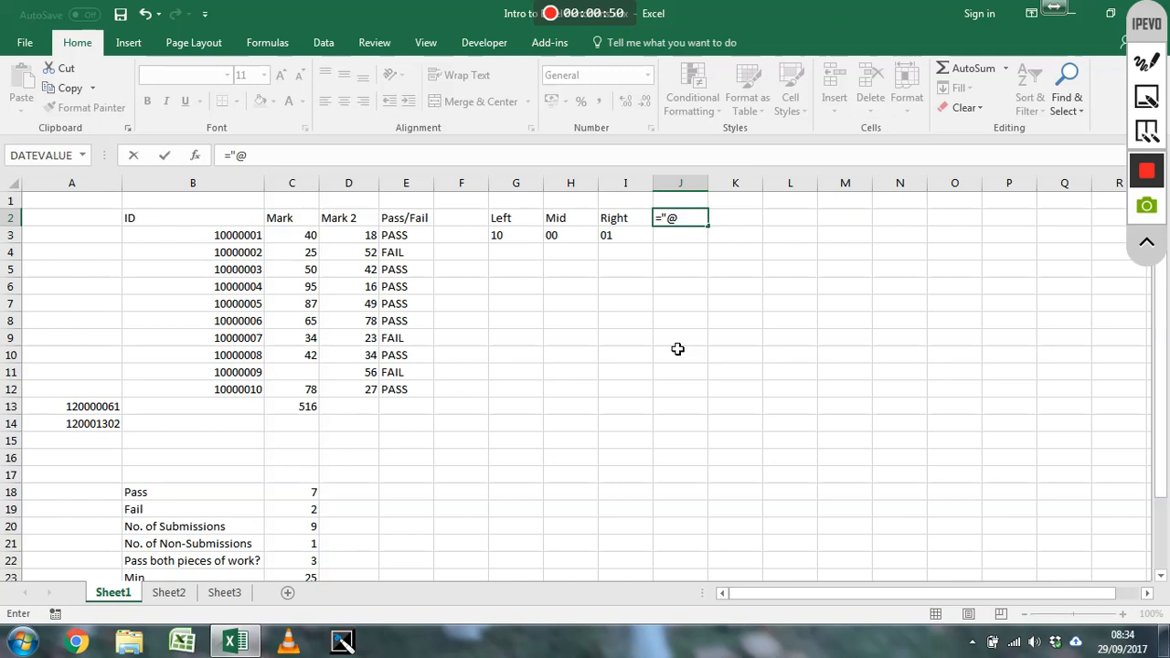
pyautogui.write('students')
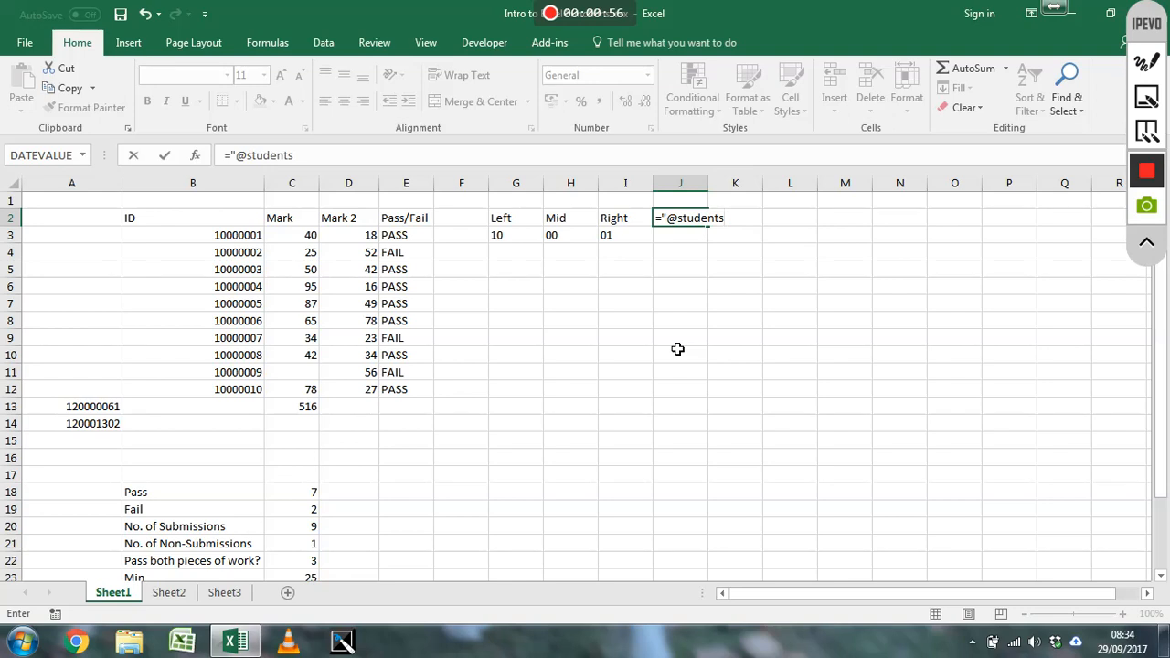
pyautogui.write('.lincoln.ac.uk"')
pyautogui.press('Return')
pyautogui.press('Up')
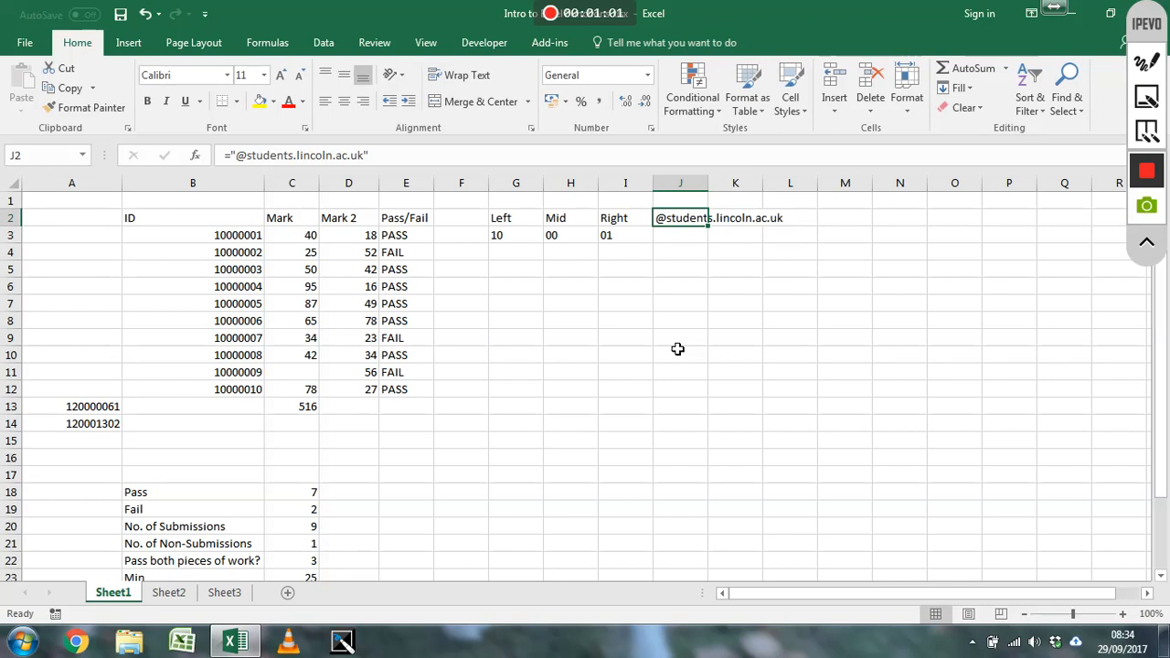
# Enter =CONCATENATE(B3,J2) in cell J3 to join the first student ID with the e-mail domain
pyautogui.press('Down')
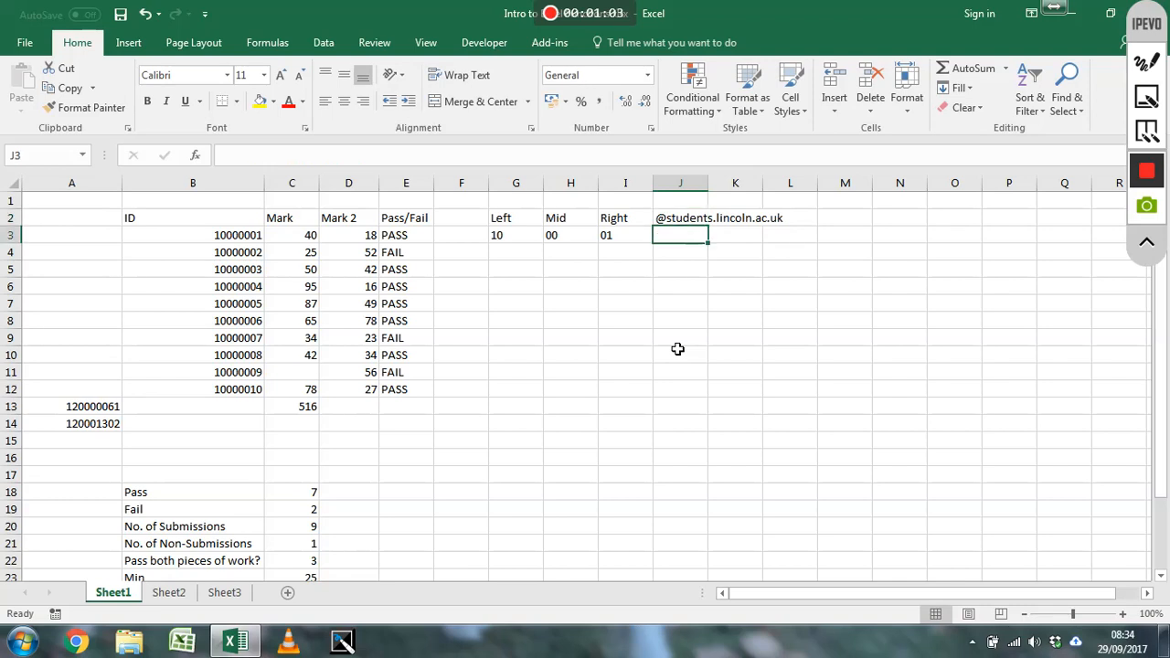
pyautogui.write('=')
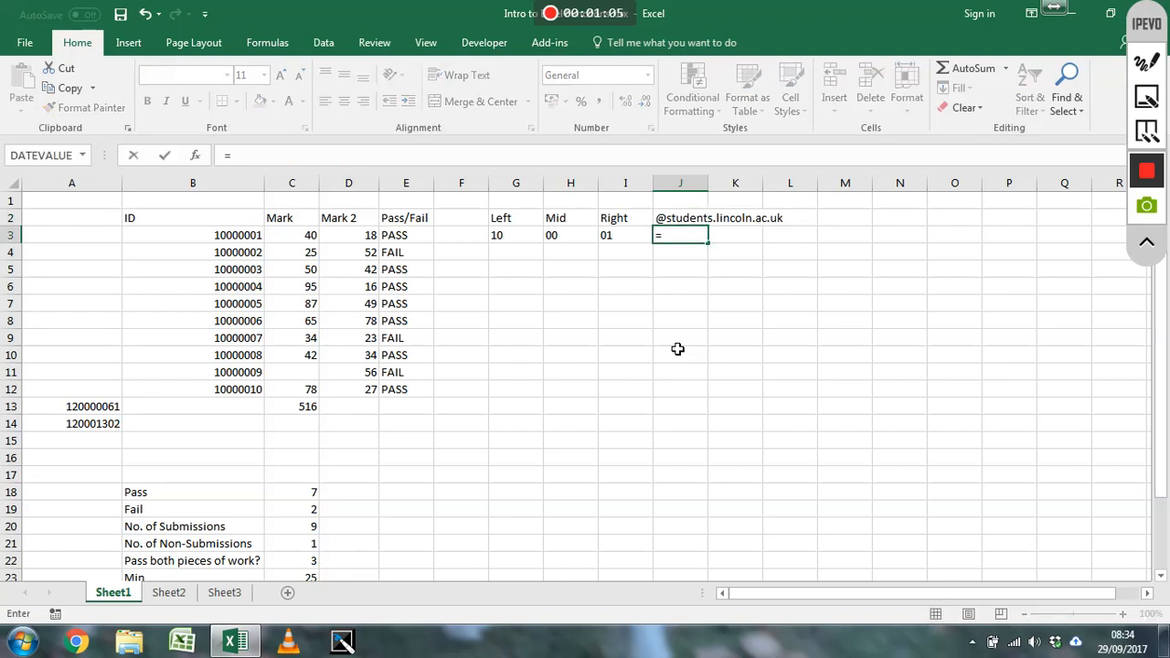
pyautogui.write('concat')
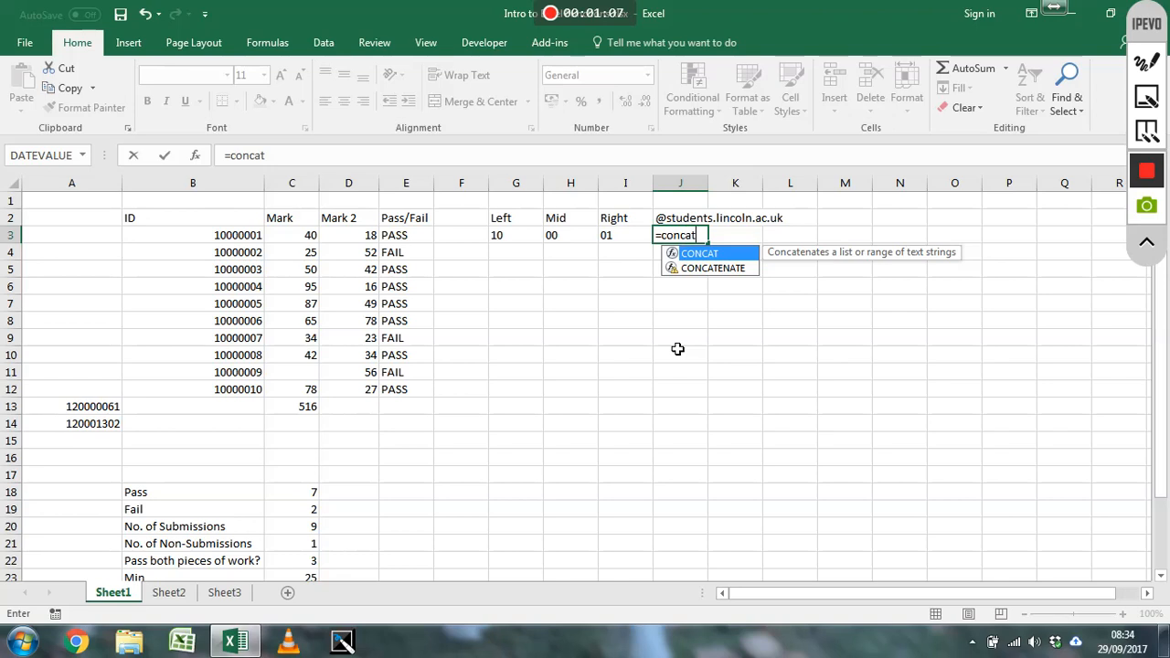
pyautogui.write('enate(')
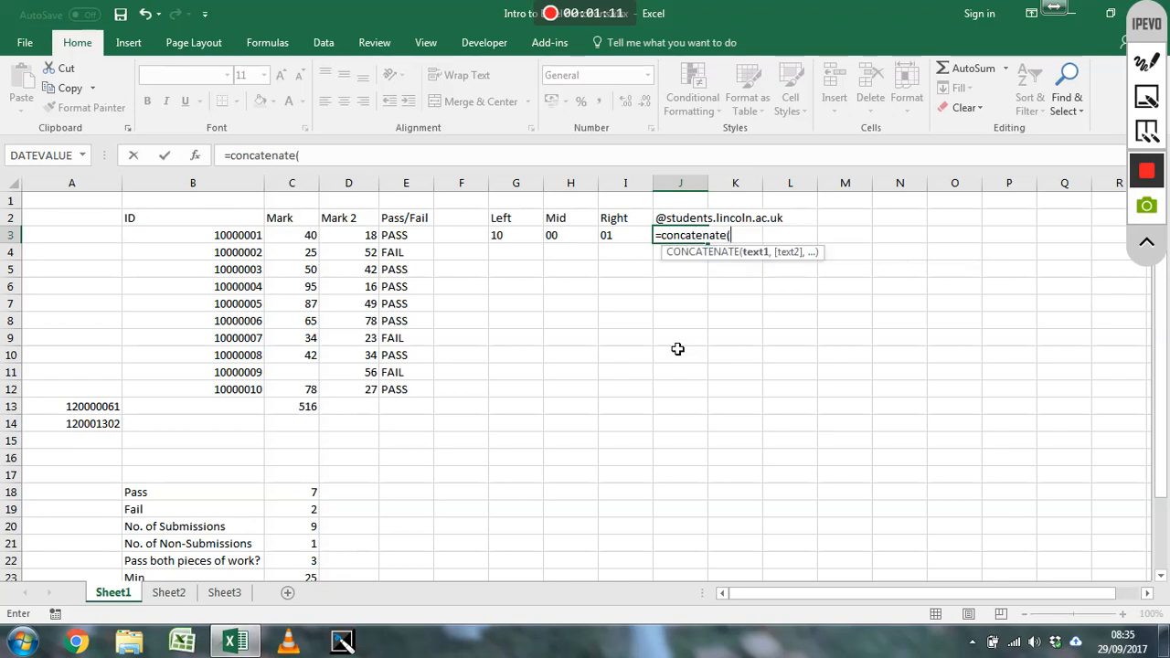
pyautogui.click(226, 239)
pyautogui.write(',')
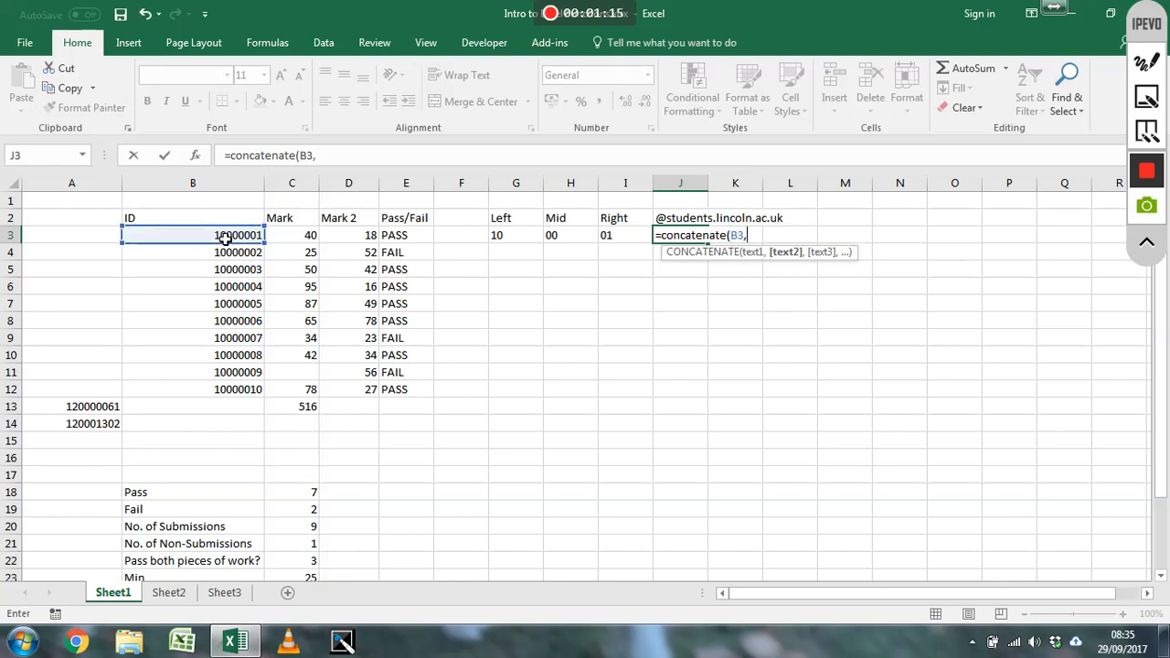
pyautogui.click(672, 221)
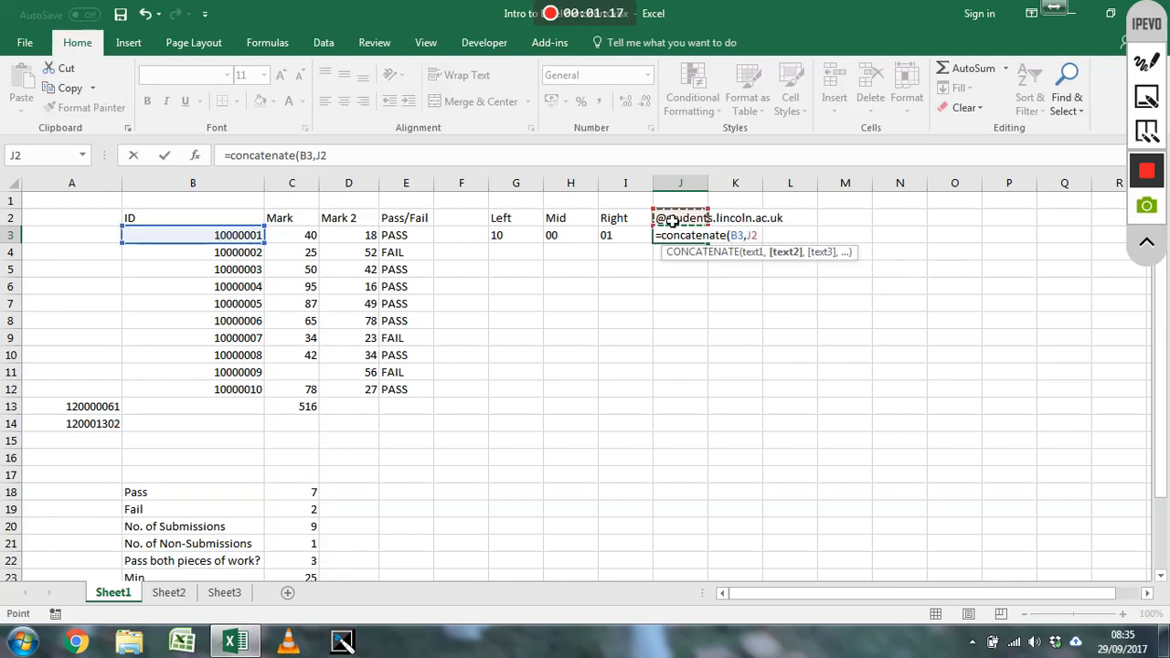
pyautogui.write(')')
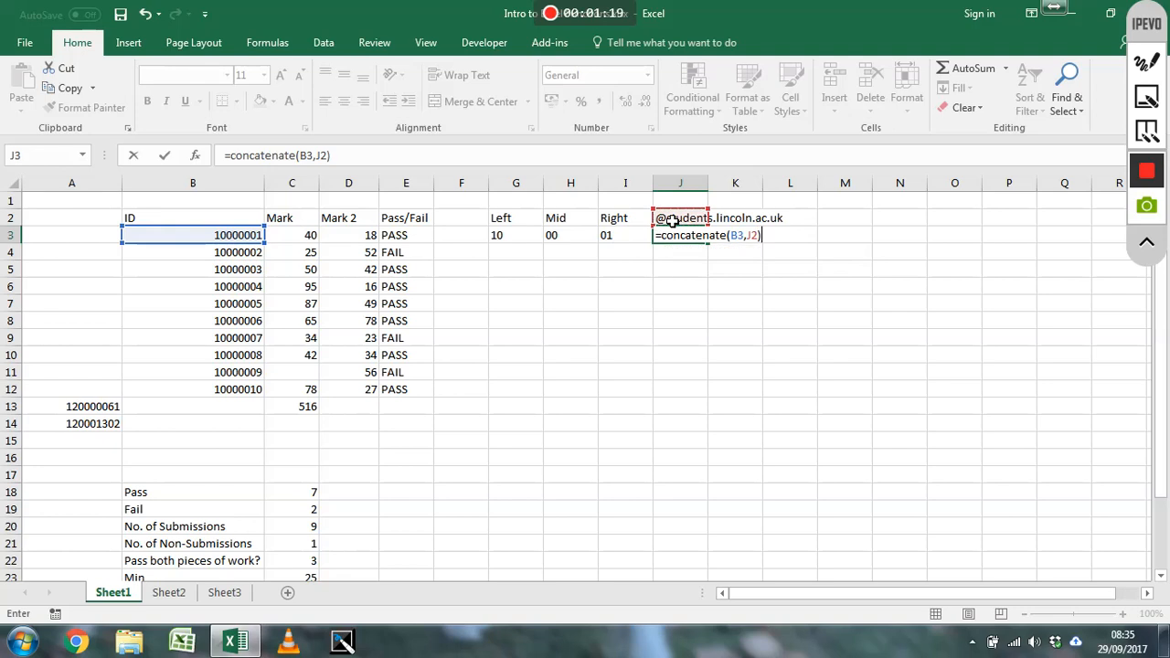
pyautogui.press('Return')
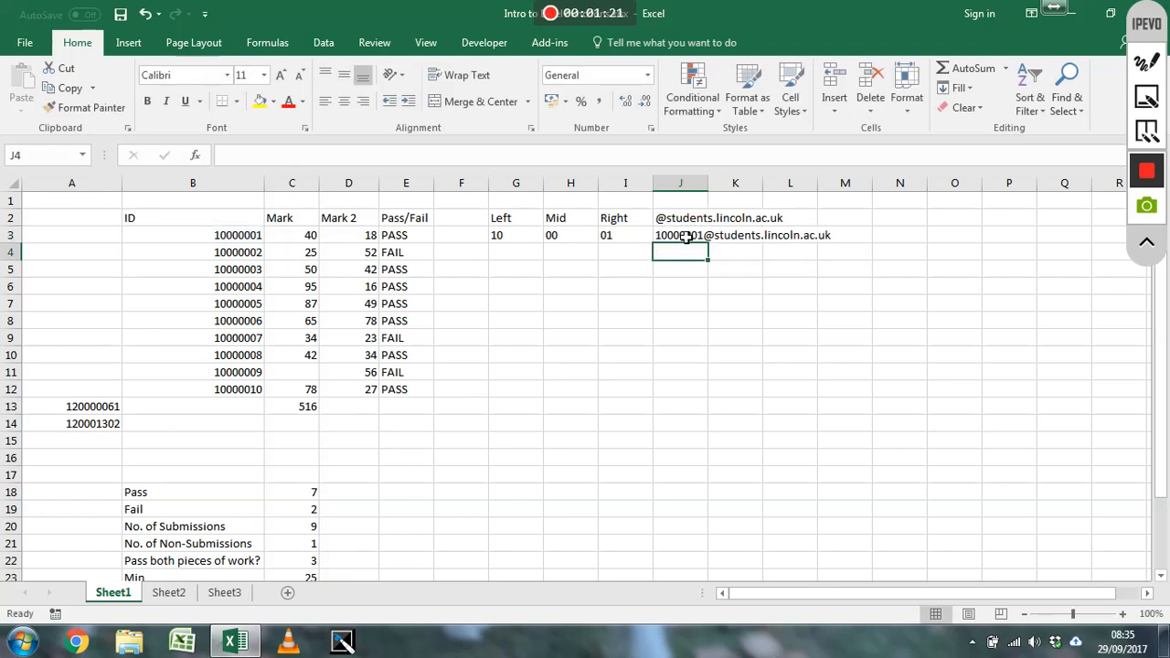
# Make the domain reference in J3's formula absolute, giving =CONCATENATE(B3,$J$2)
pyautogui.click(683, 240)
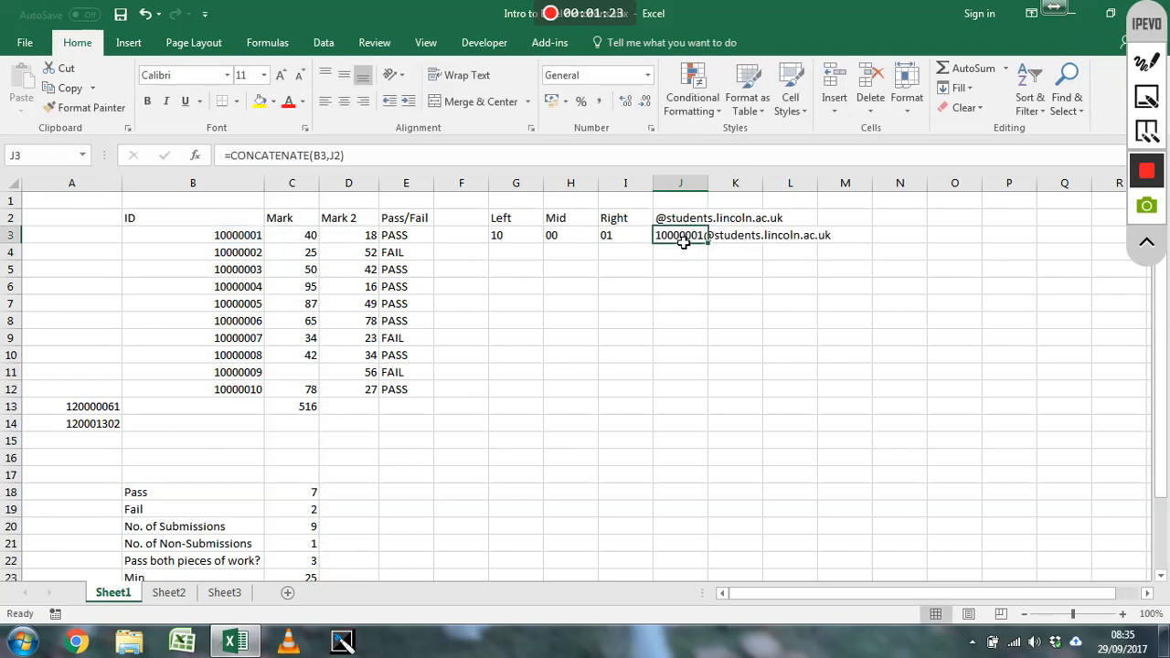
pyautogui.click(330, 156)
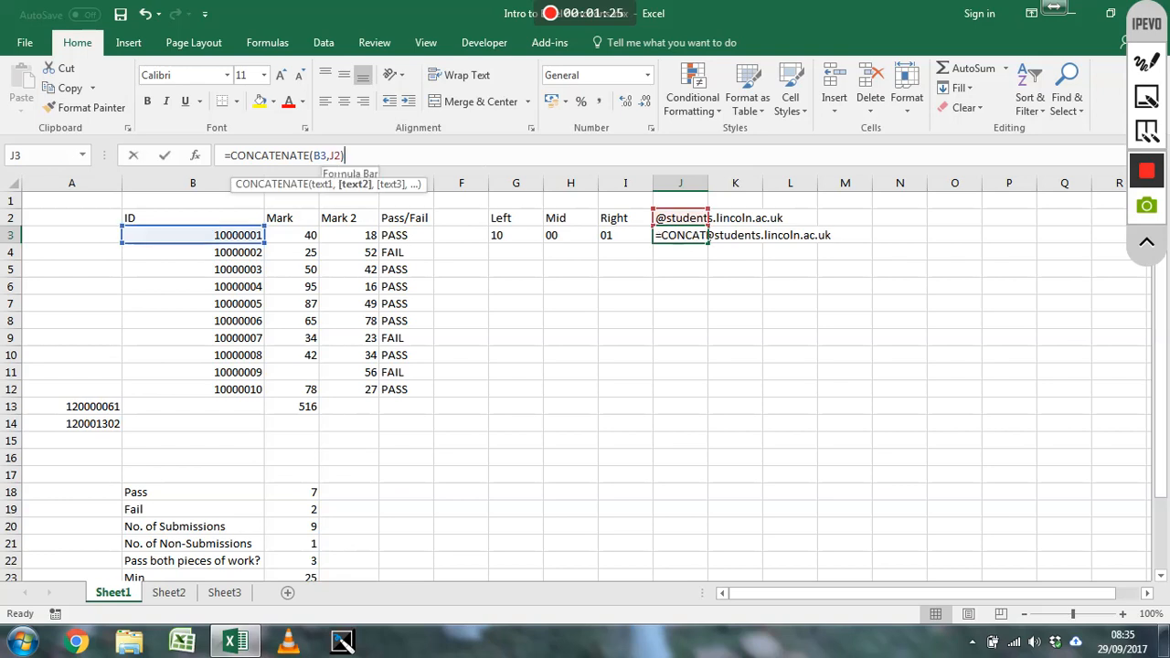
pyautogui.write('$$')
pyautogui.press('Return')
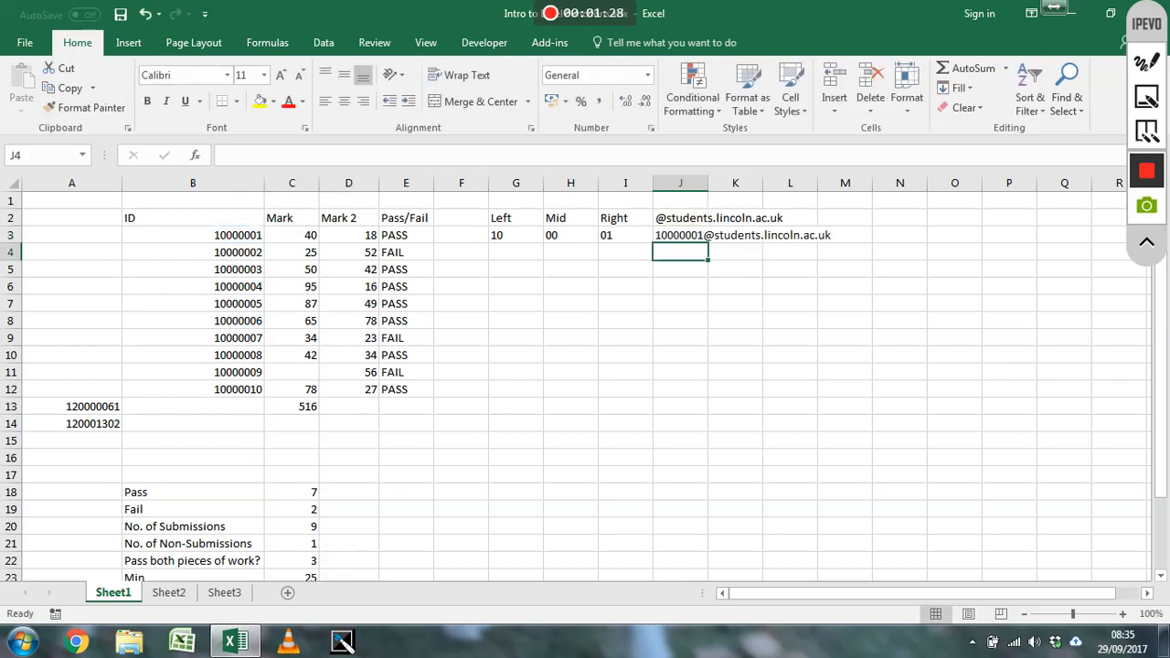
# Fill the CONCATENATE formula from J3 down through J12 for all student IDs
pyautogui.click(700, 236)
pyautogui.moveTo(709, 243); pyautogui.dragTo(705, 405)
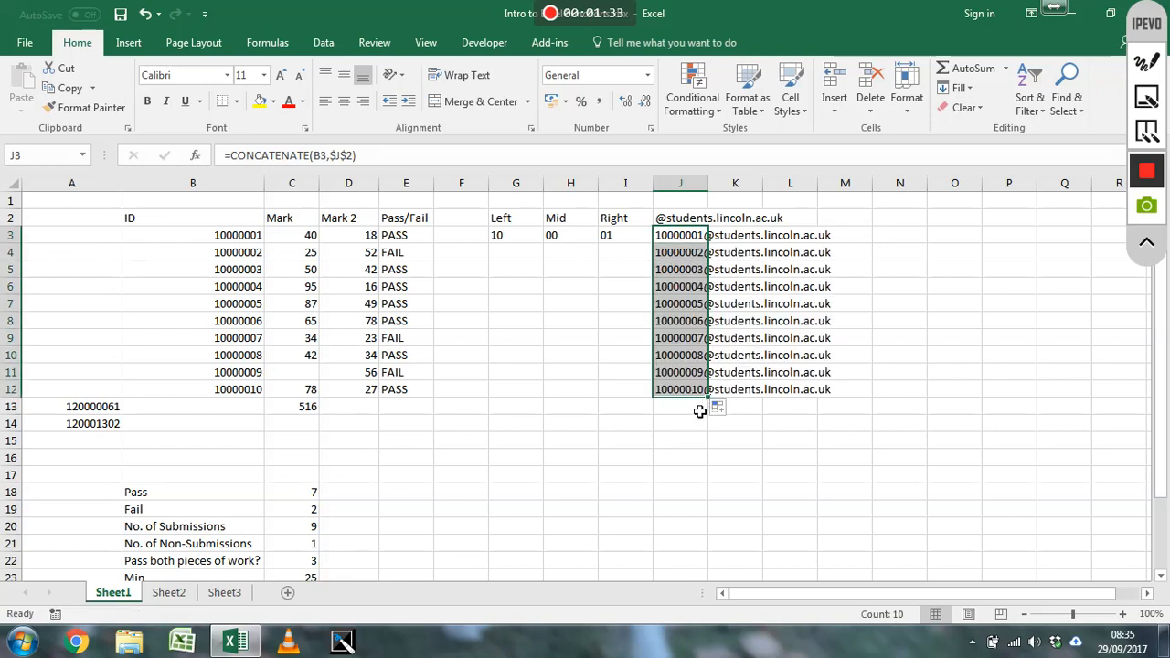
pyautogui.click(683, 418)
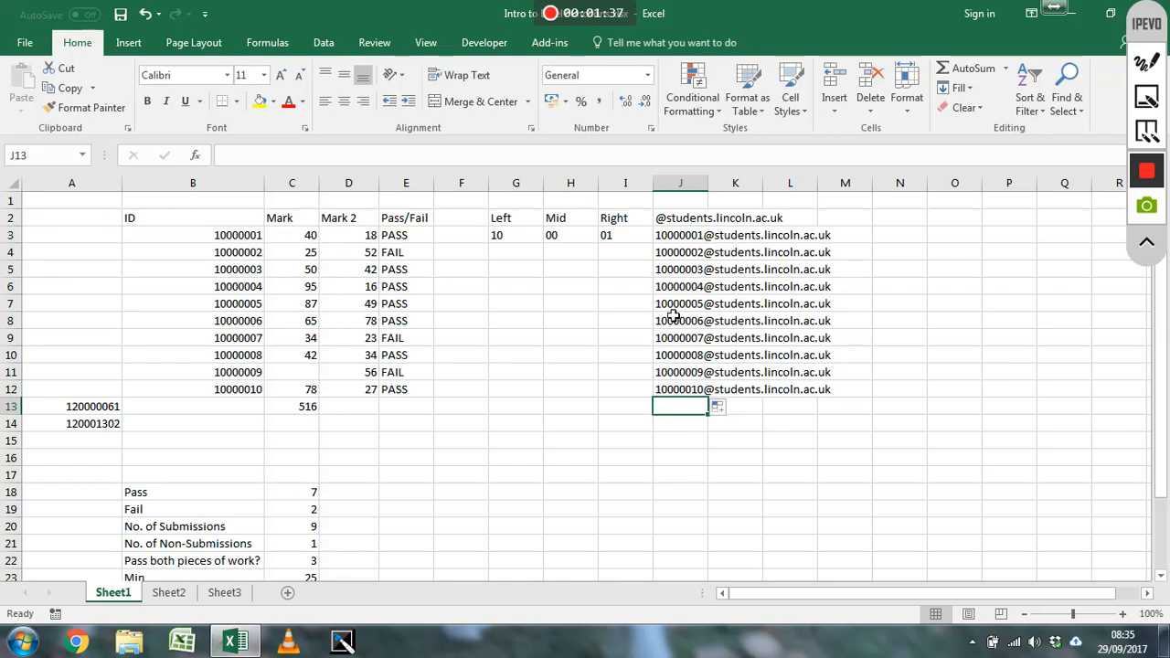
# Replace the CONCATENATE formula in cell J4 with the ampersand version =B4&J2
pyautogui.click(681, 262)
pyautogui.moveTo(358, 155); pyautogui.dragTo(229, 155)
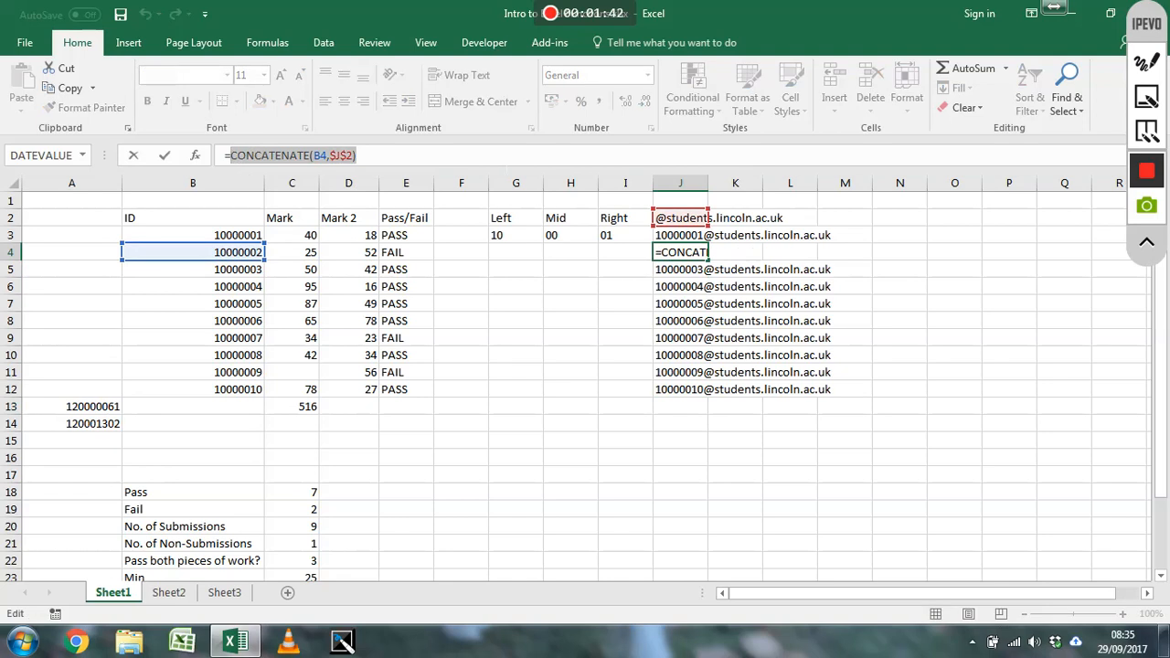
pyautogui.press('BackSpace')
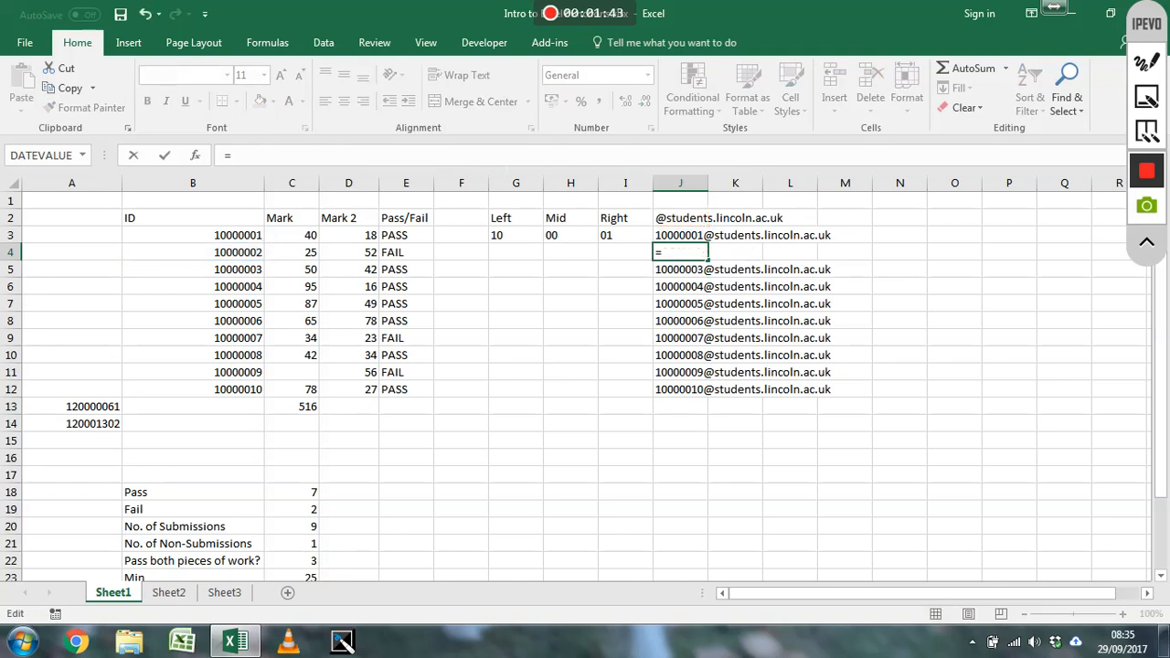
pyautogui.click(249, 254)
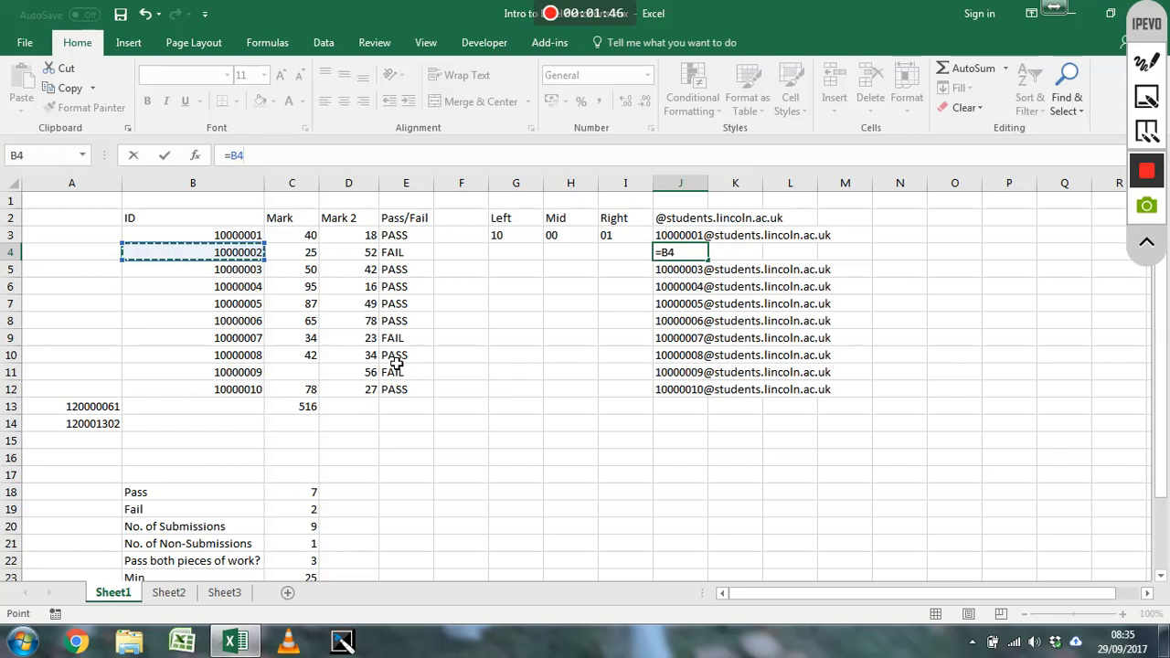
pyautogui.write('&')
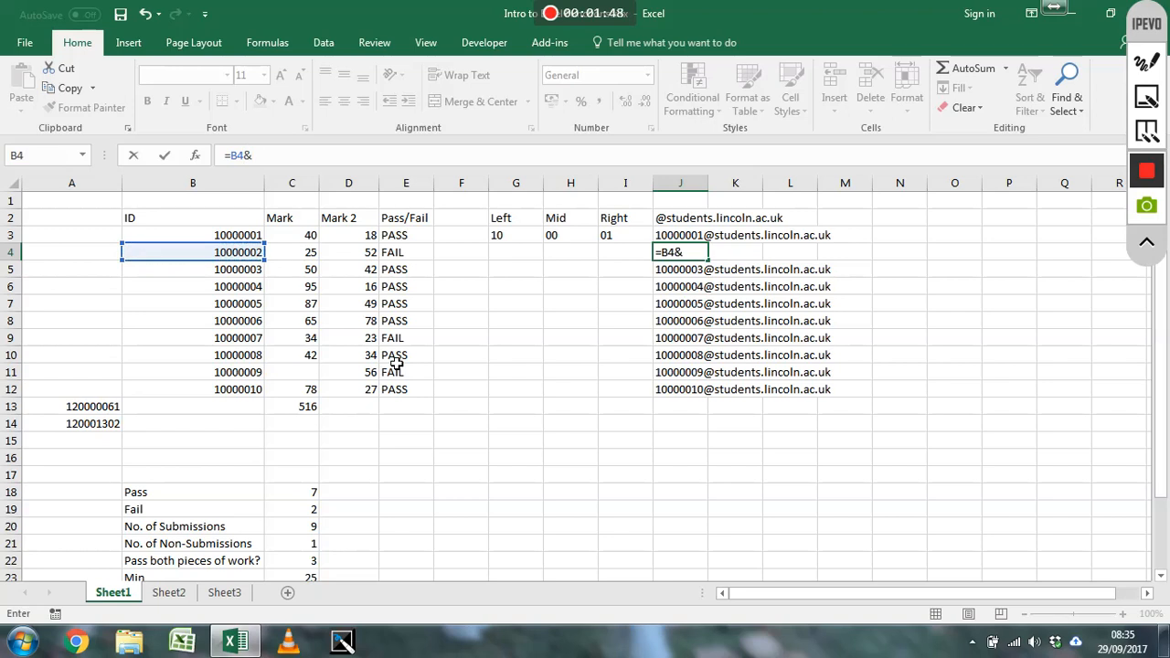
pyautogui.click(679, 221)
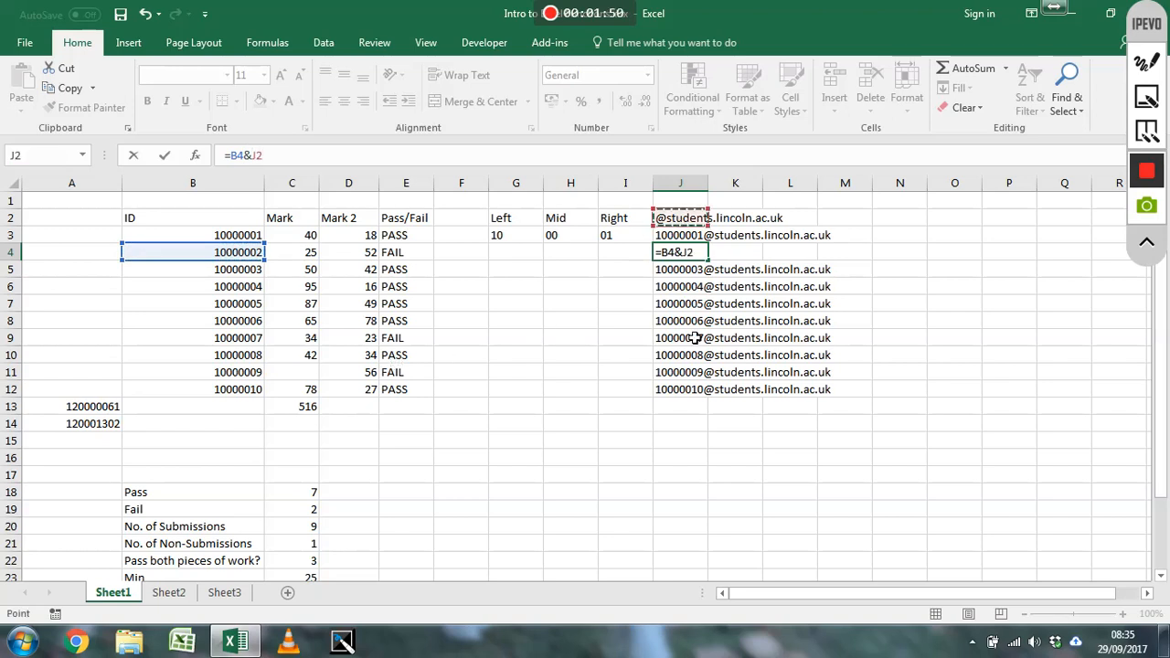
pyautogui.press('Return')
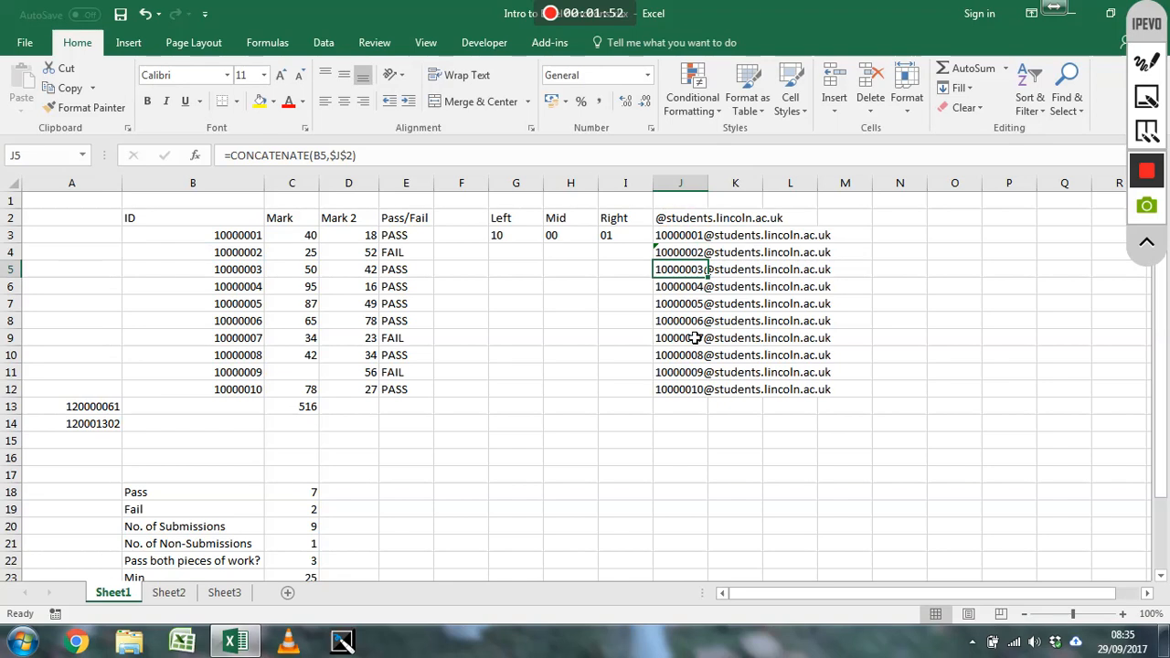
# Make the domain reference in J4's formula absolute, giving =B4&$J$2
pyautogui.click(687, 256)
pyautogui.click(250, 156)
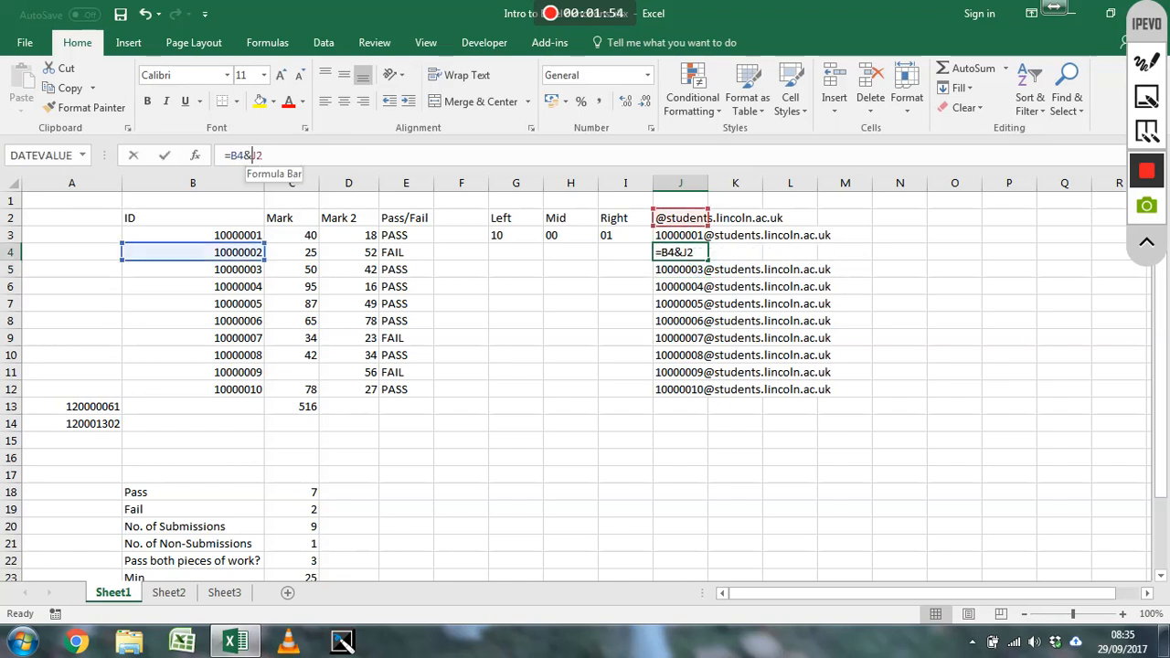
pyautogui.write('$')
pyautogui.press('Right')
pyautogui.write('$')
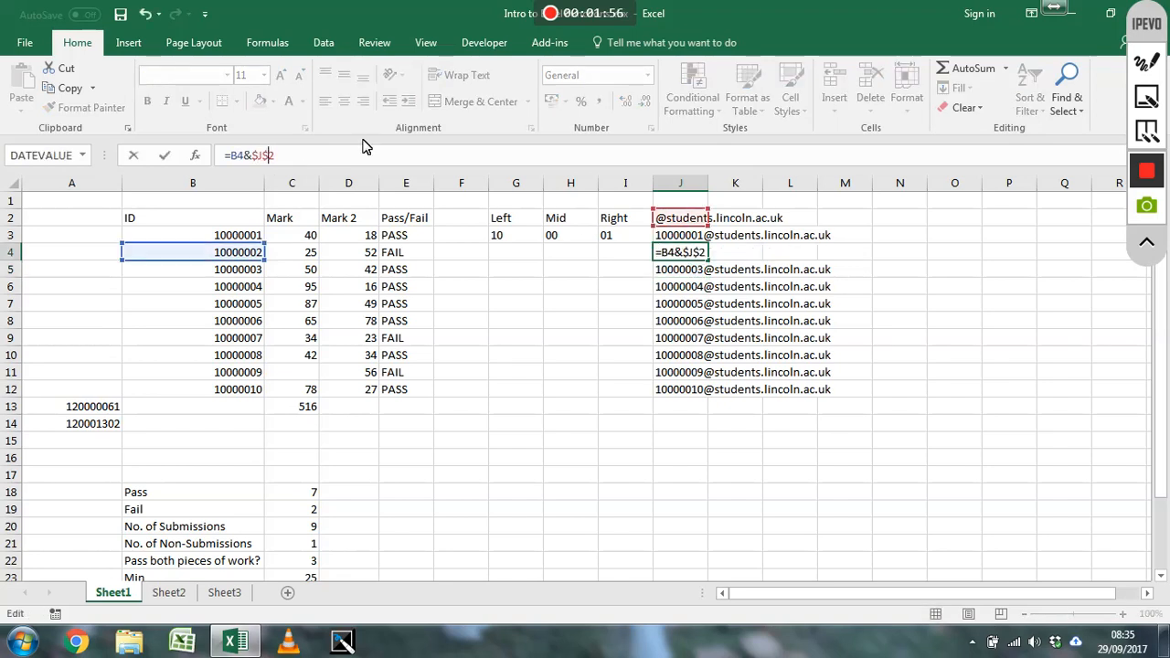
pyautogui.press('Return')
pyautogui.click(701, 255)
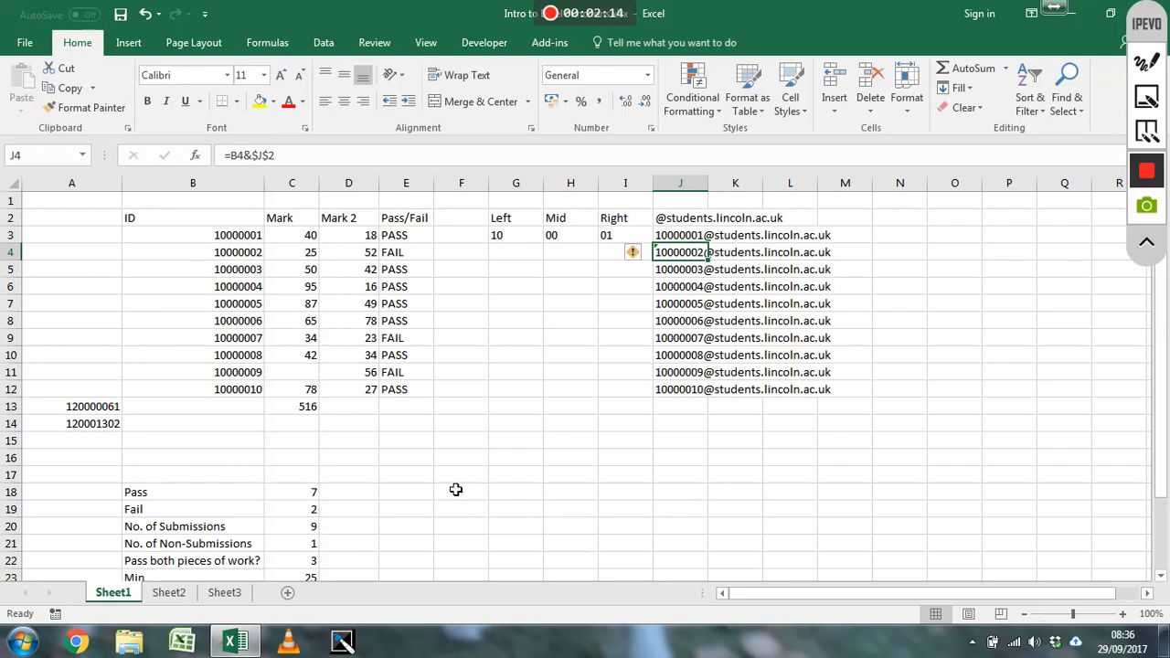
# Enter =INDIRECT("J3") in cell E18 to return the contents of J3 from a text reference
pyautogui.click(680, 237)
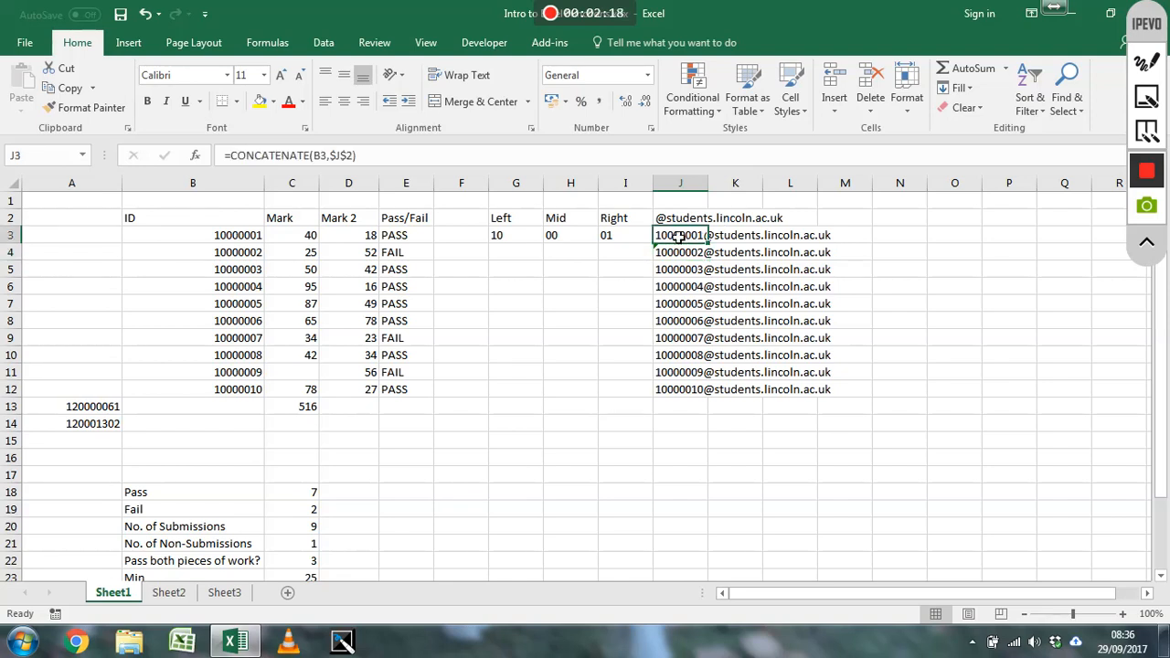
pyautogui.click(432, 494)
pyautogui.write('=indirect(')
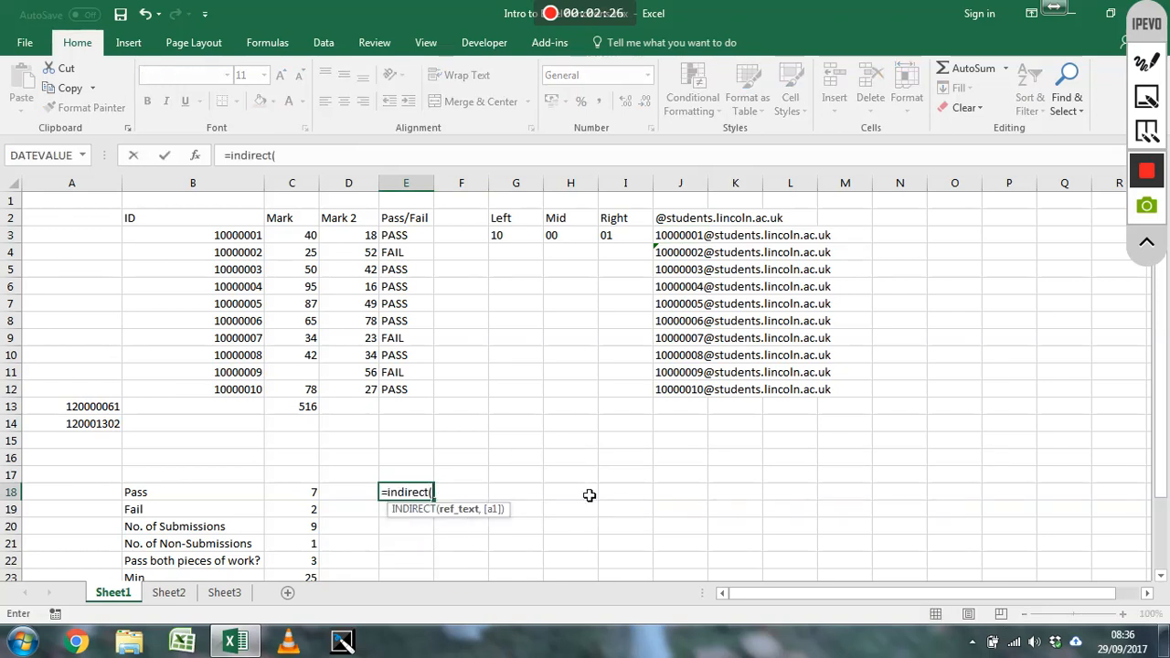
pyautogui.write('"')
pyautogui.write('J3"')
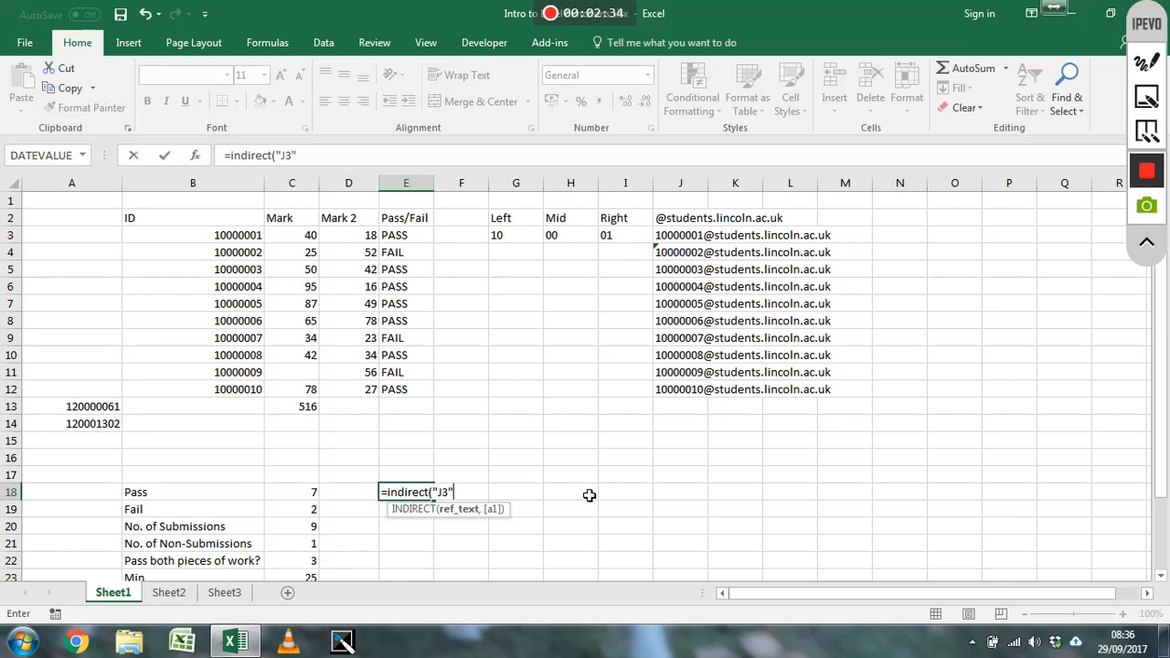
pyautogui.write(')')
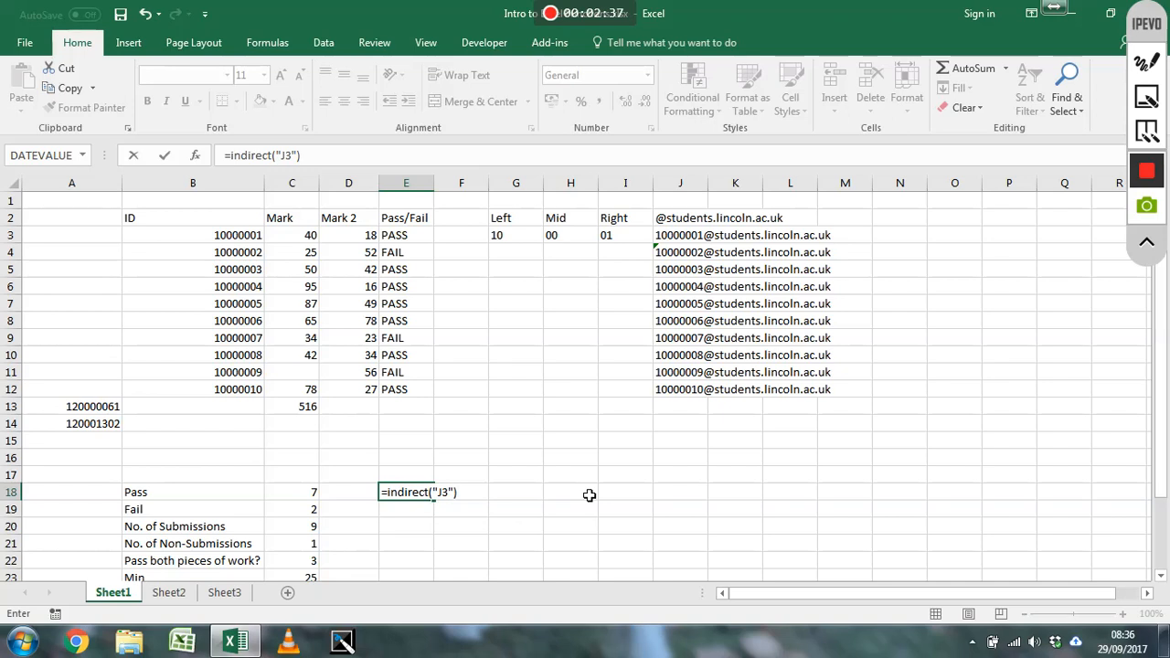
pyautogui.press('Return')
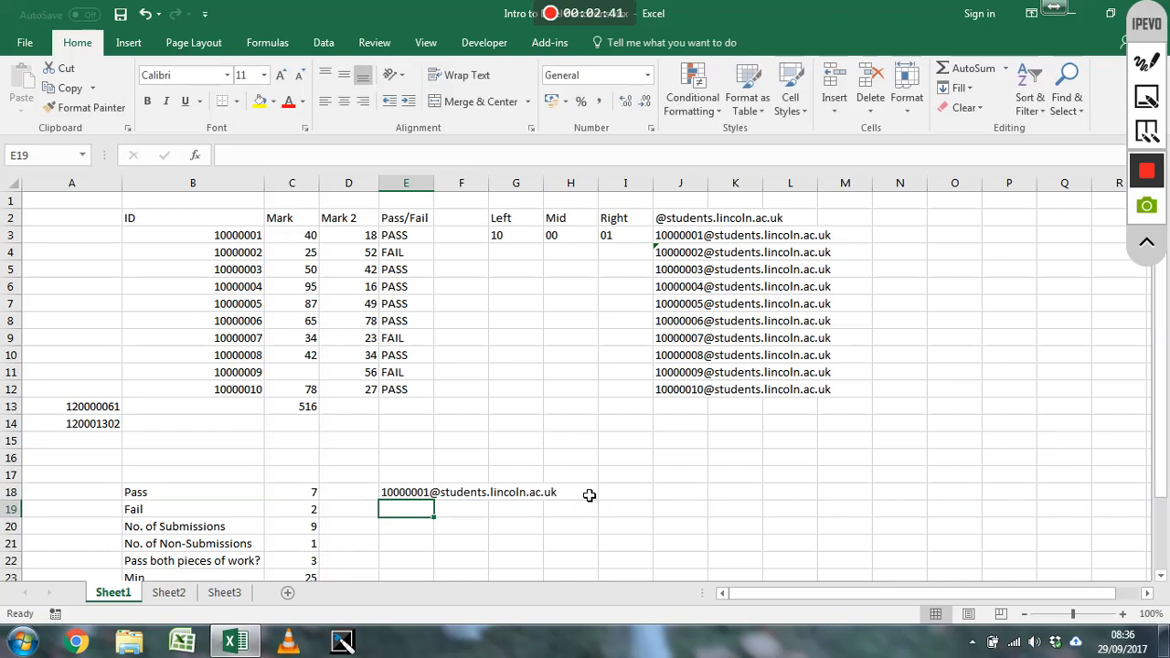
# Clear the INDIRECT formula from cell E18 and select the Mark total in C13
pyautogui.press('Up')
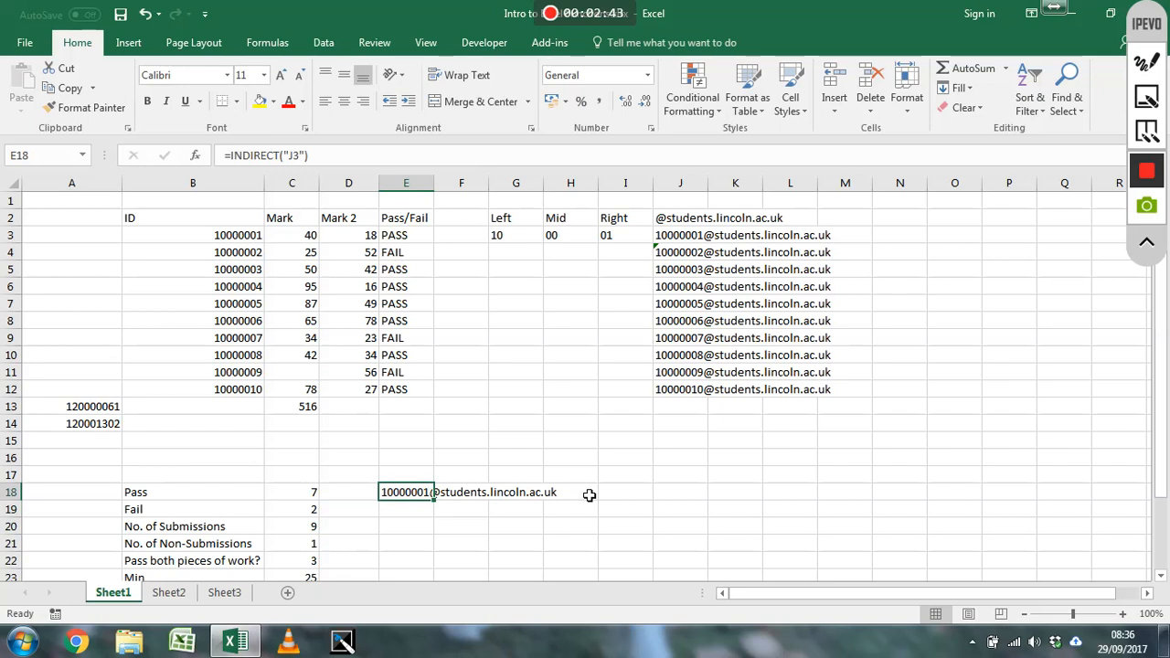
pyautogui.press('Delete')
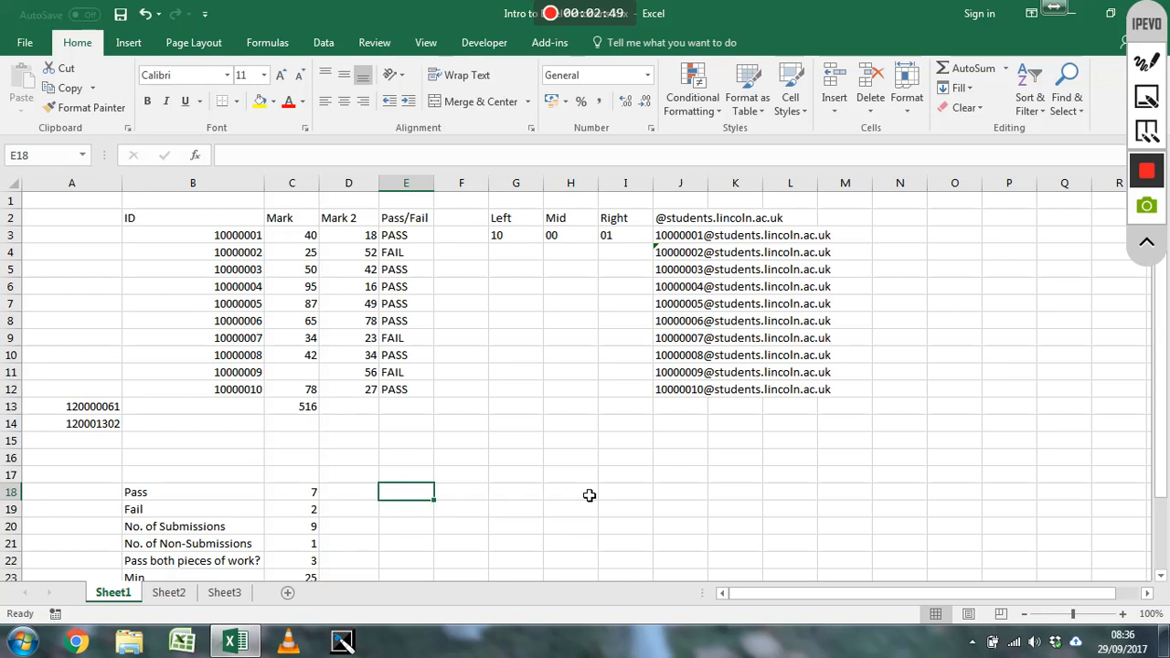
pyautogui.click(309, 407)
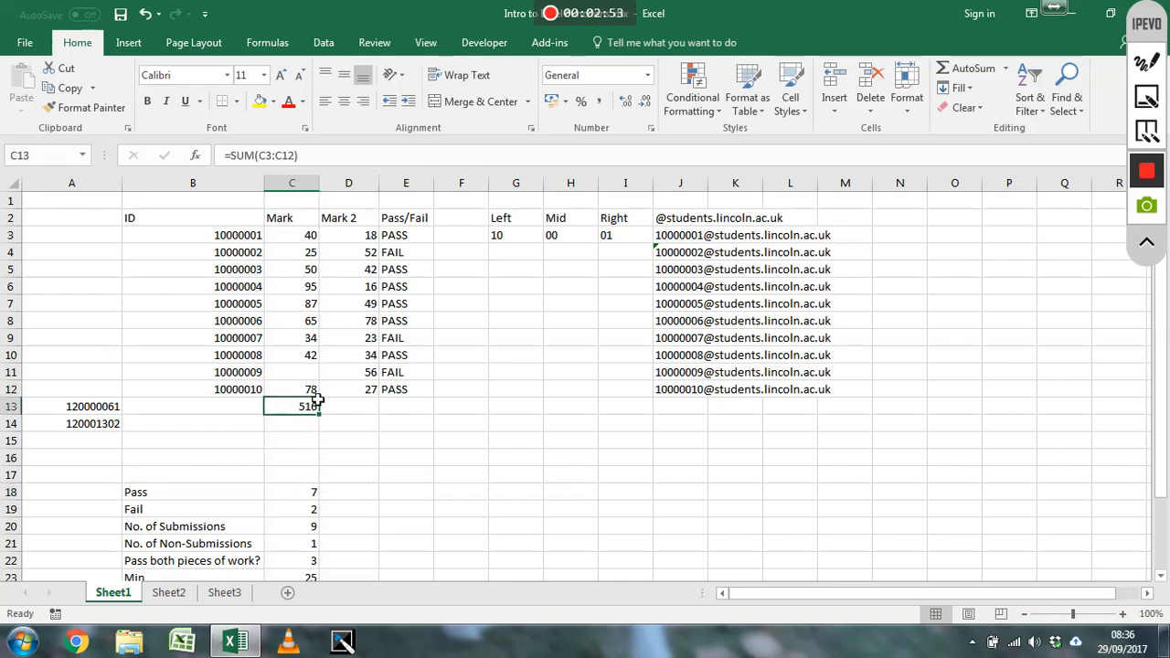
pyautogui.click(425, 508)
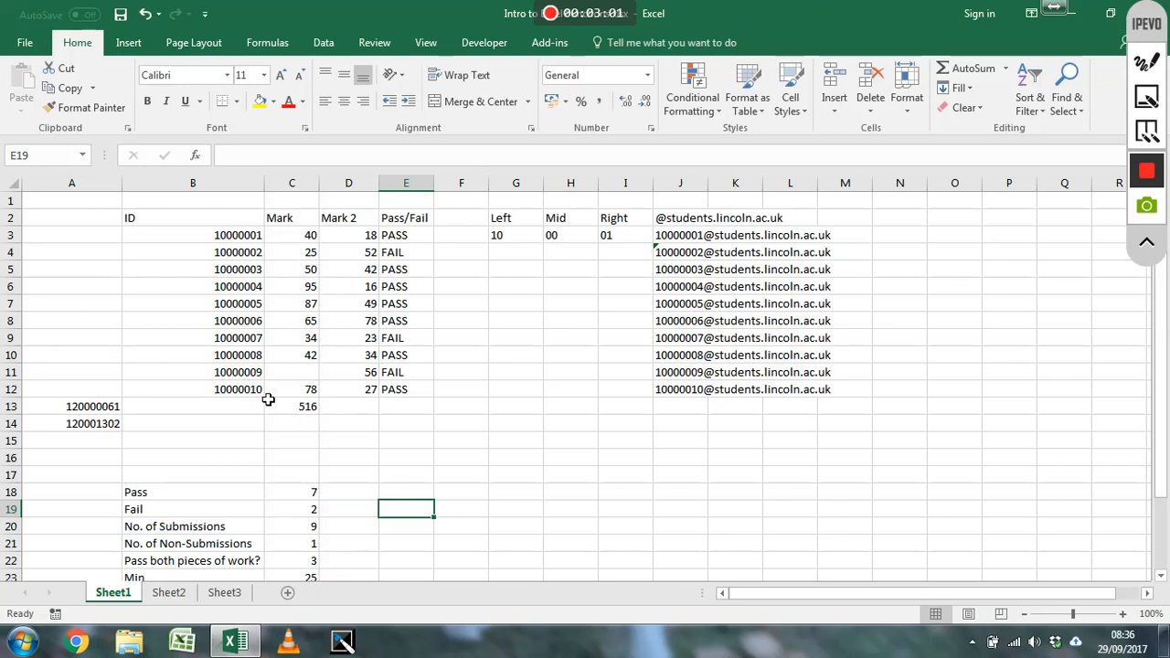
pyautogui.click(301, 201)
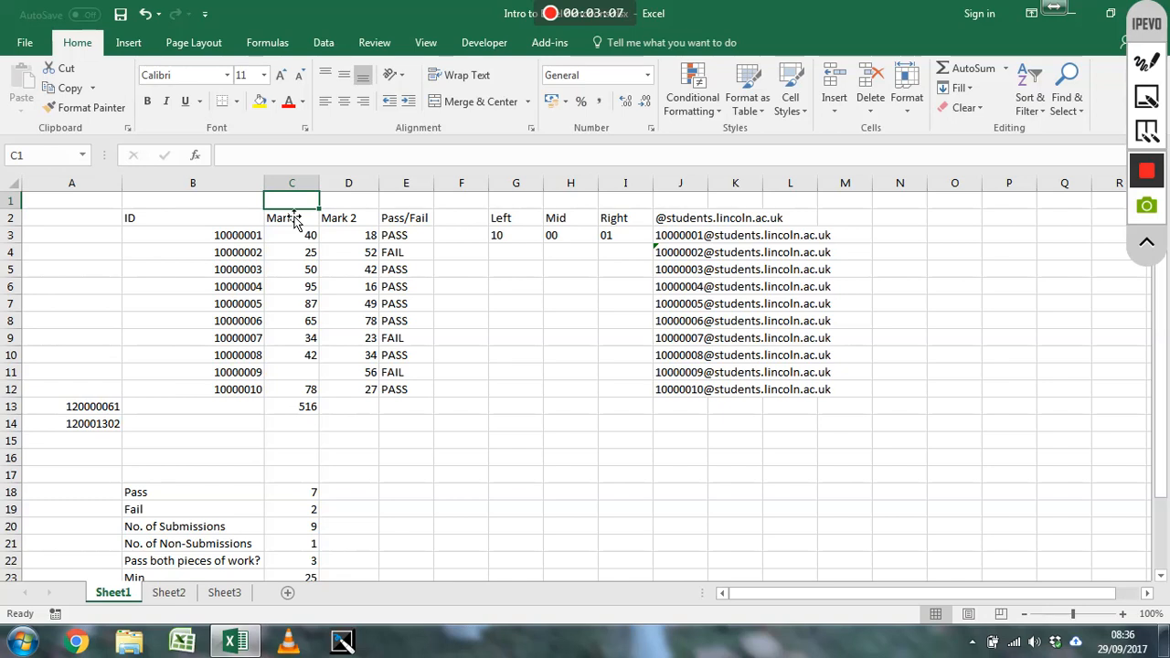
pyautogui.write('=I')
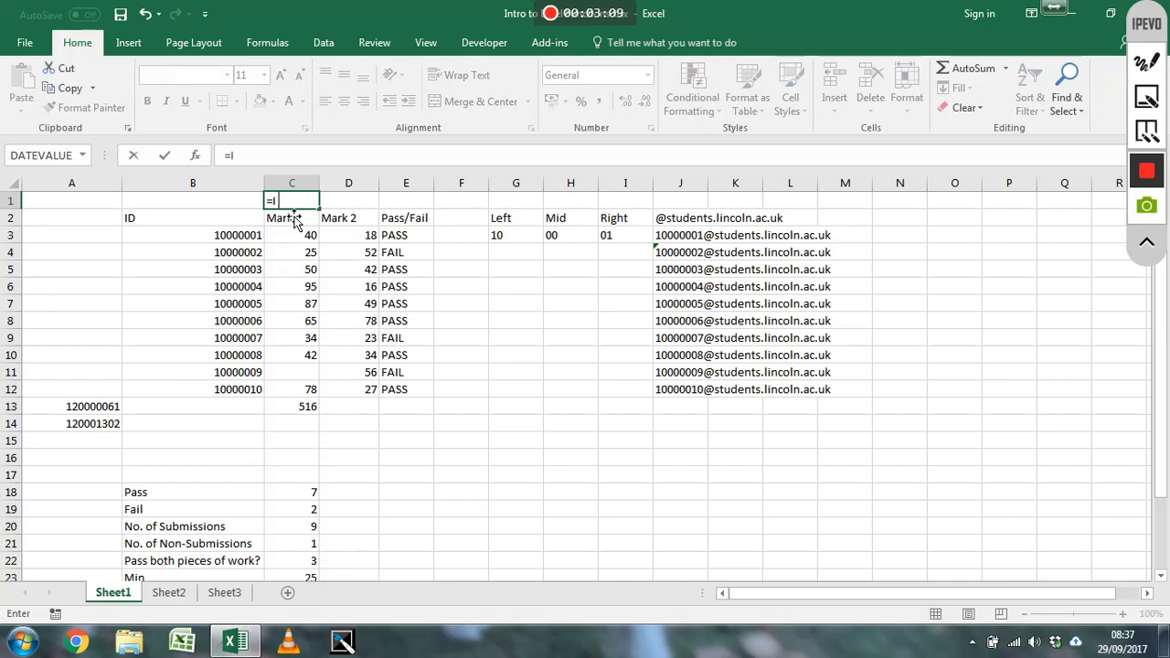
pyautogui.write('ndirect(')
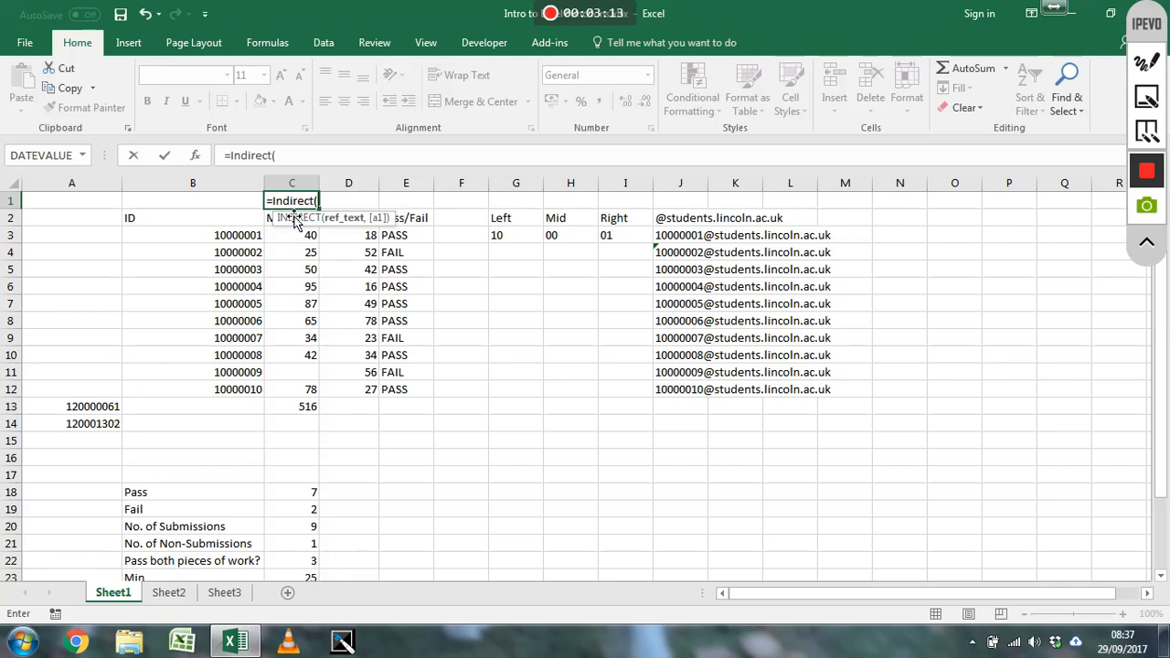
pyautogui.write('"C",')
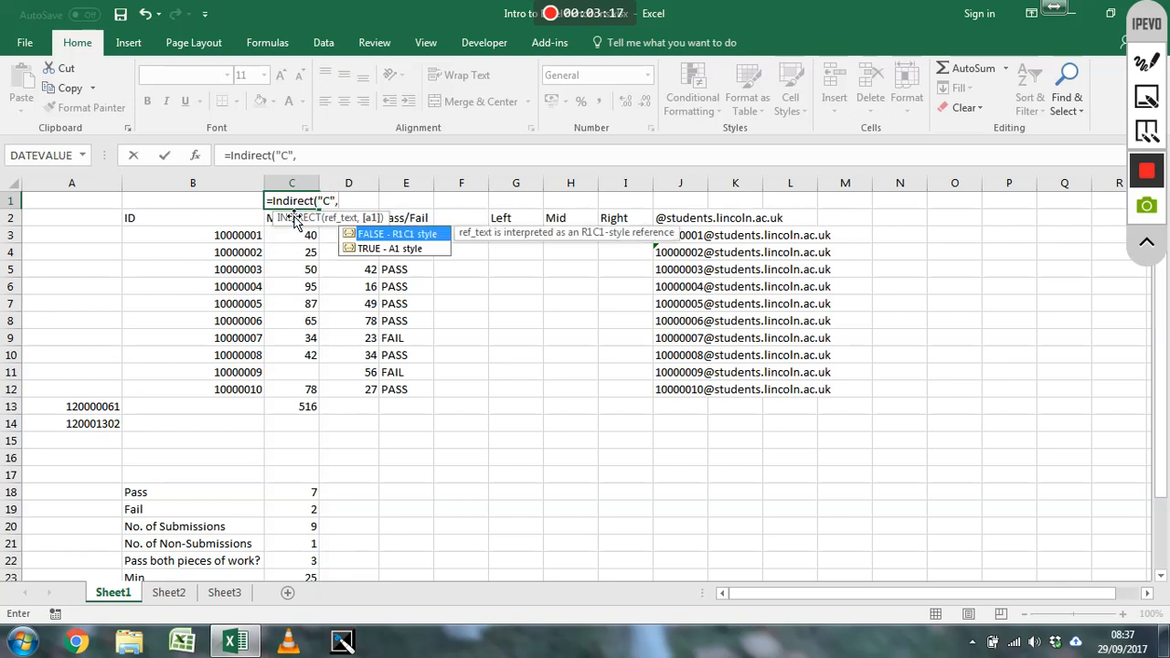
pyautogui.press('BackSpace')
pyautogui.write('&')
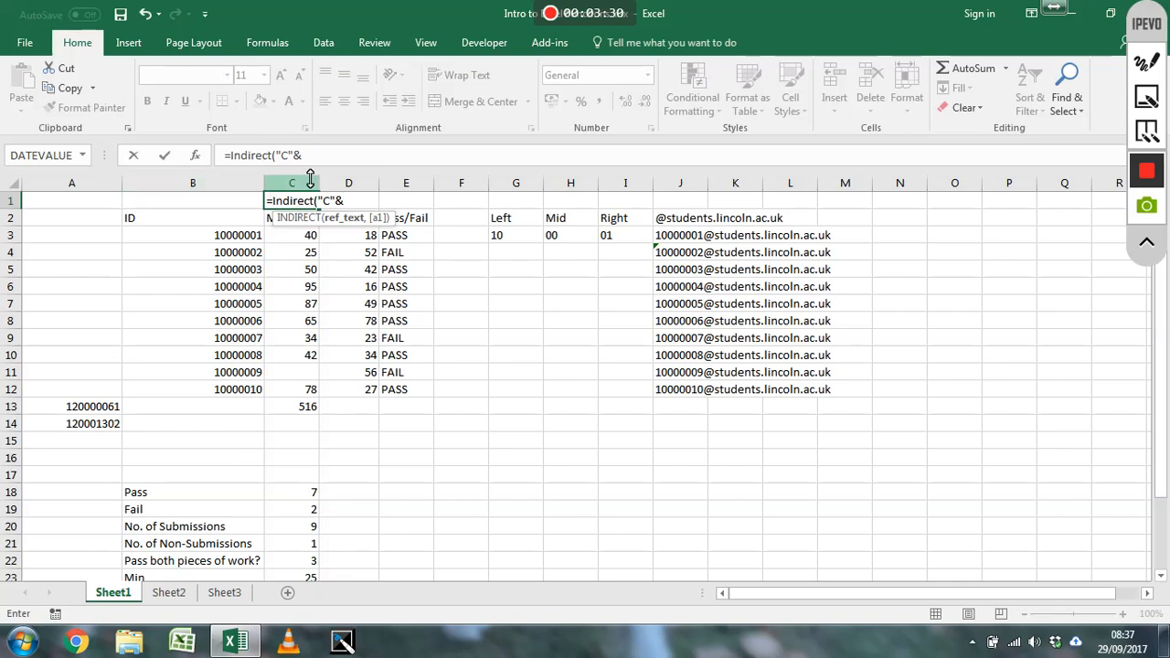
pyautogui.moveTo(209, 476); pyautogui.dragTo(291, 537)
pyautogui.press('Escape')
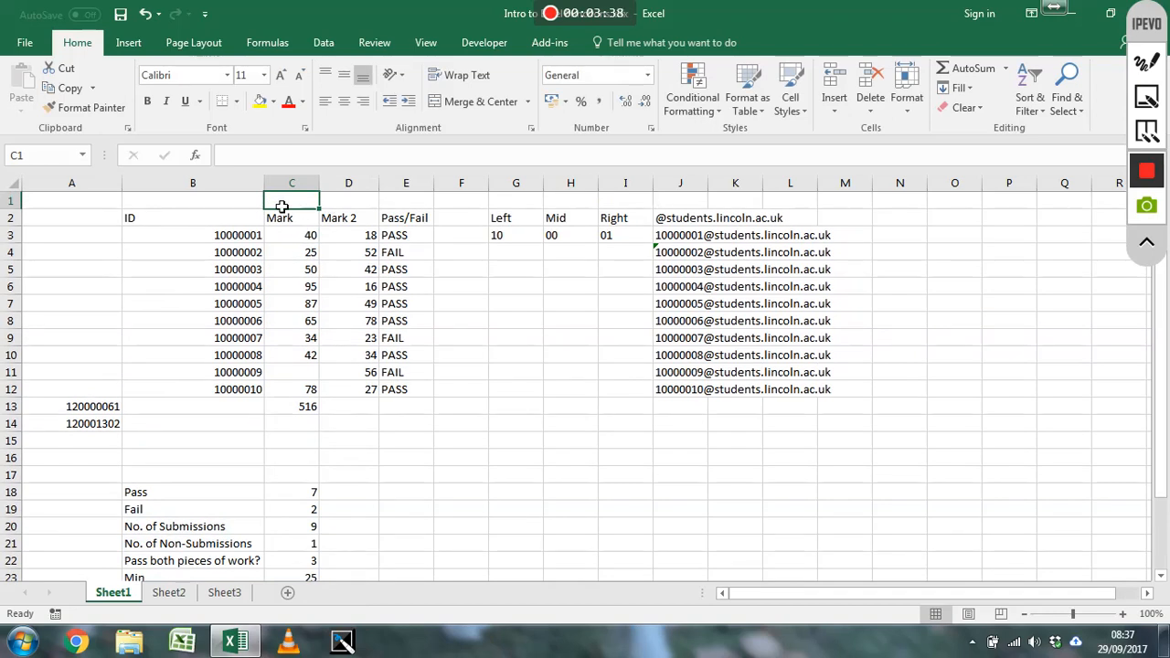
# Enter =INDIRECT("C"&COUNTA(J:J)+2) in cell C1 to return the Mark total through a row number built from column J
pyautogui.click(403, 155)
pyautogui.write('=in')
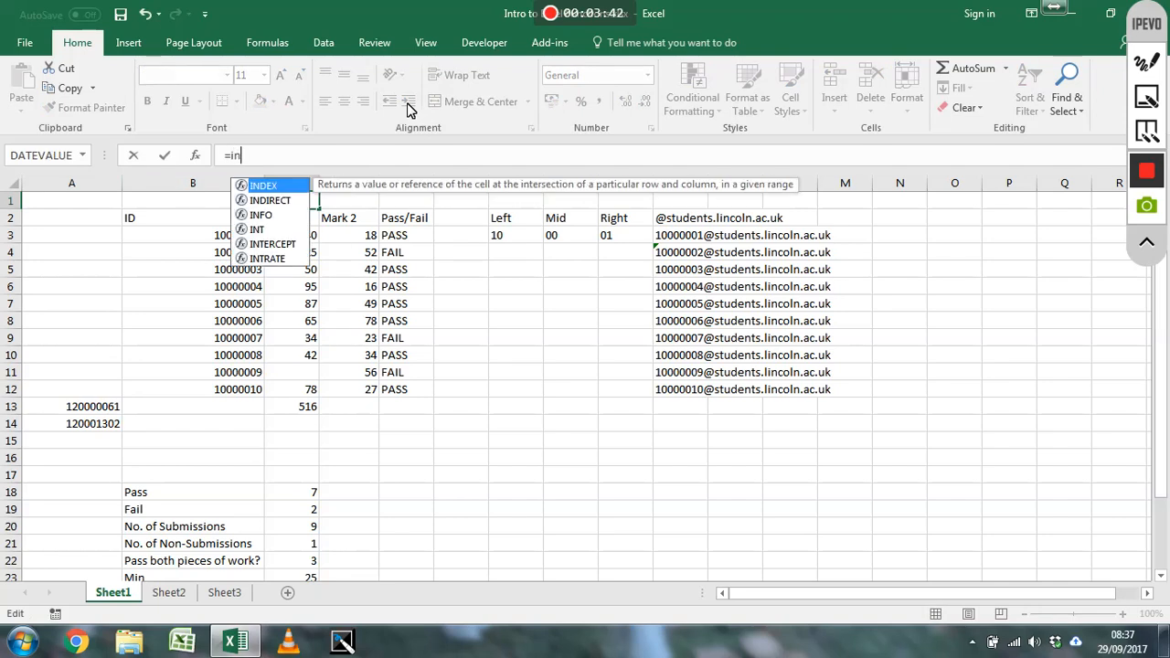
pyautogui.write('direct("C"')
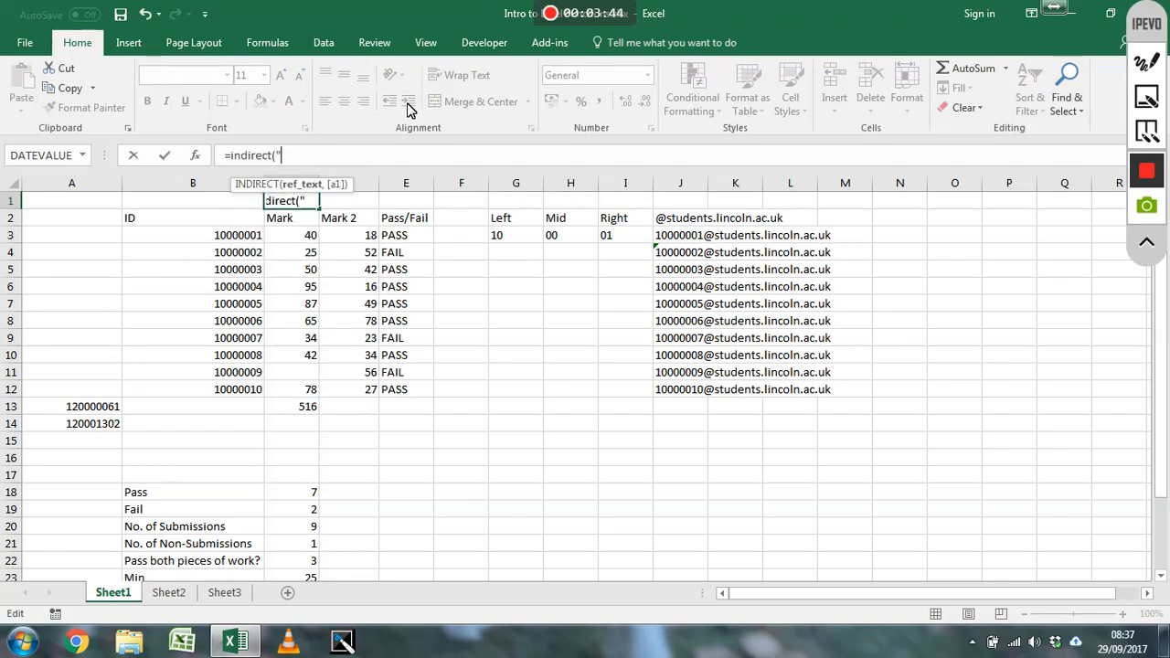
pyautogui.write('&')
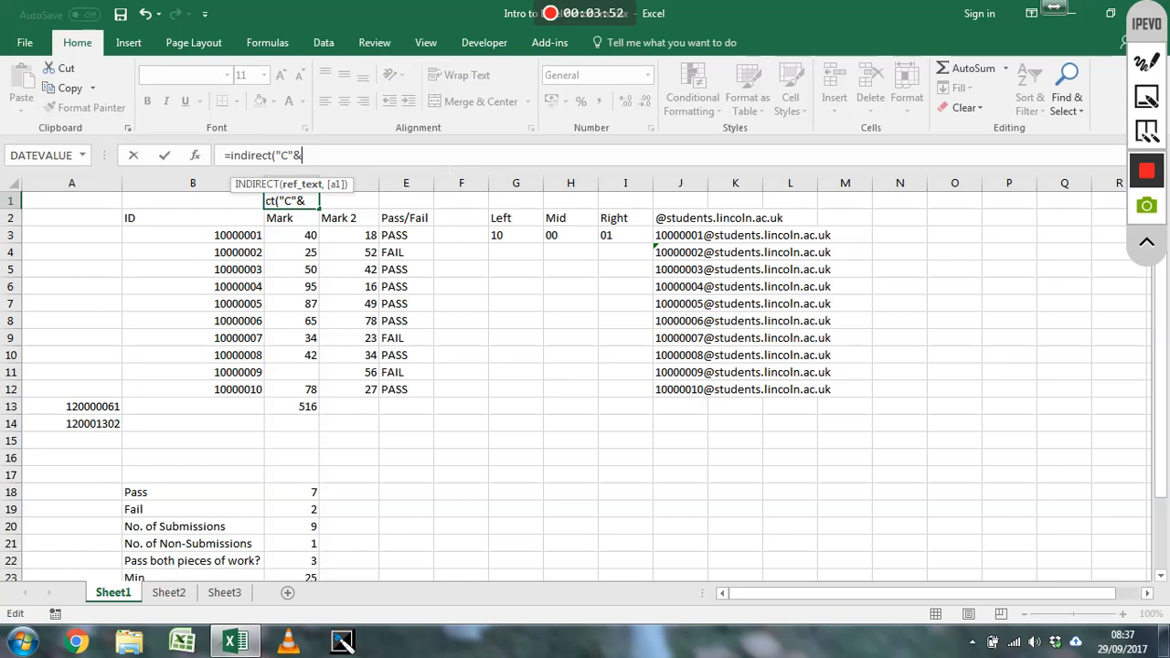
pyautogui.write('counta')
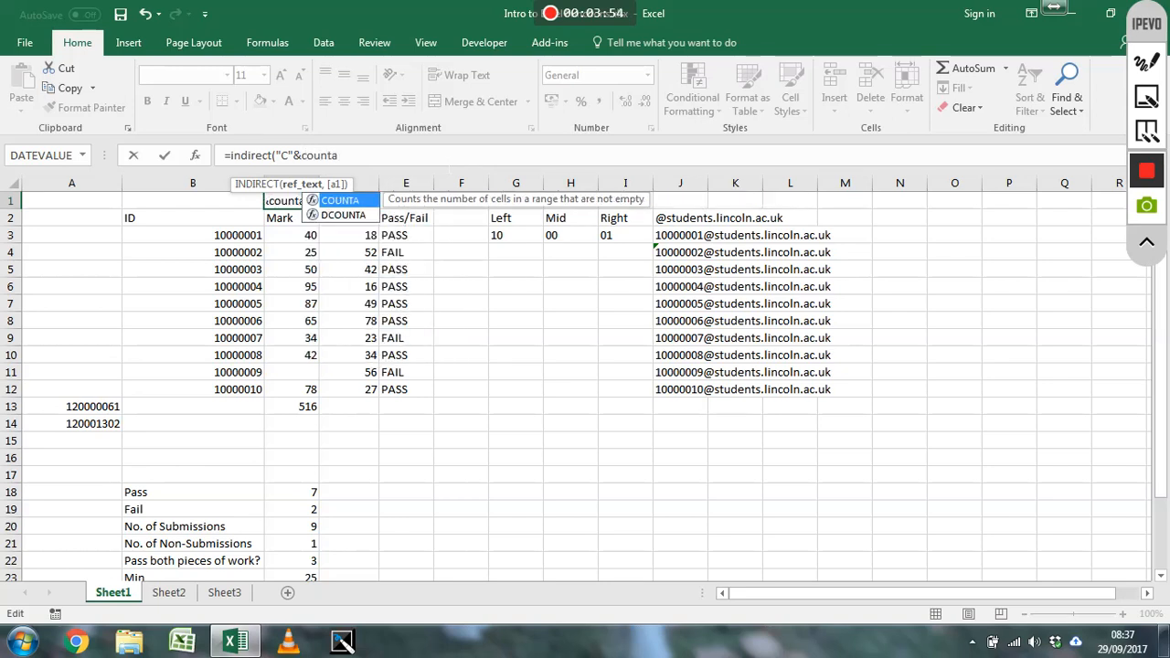
pyautogui.write('(J:J')
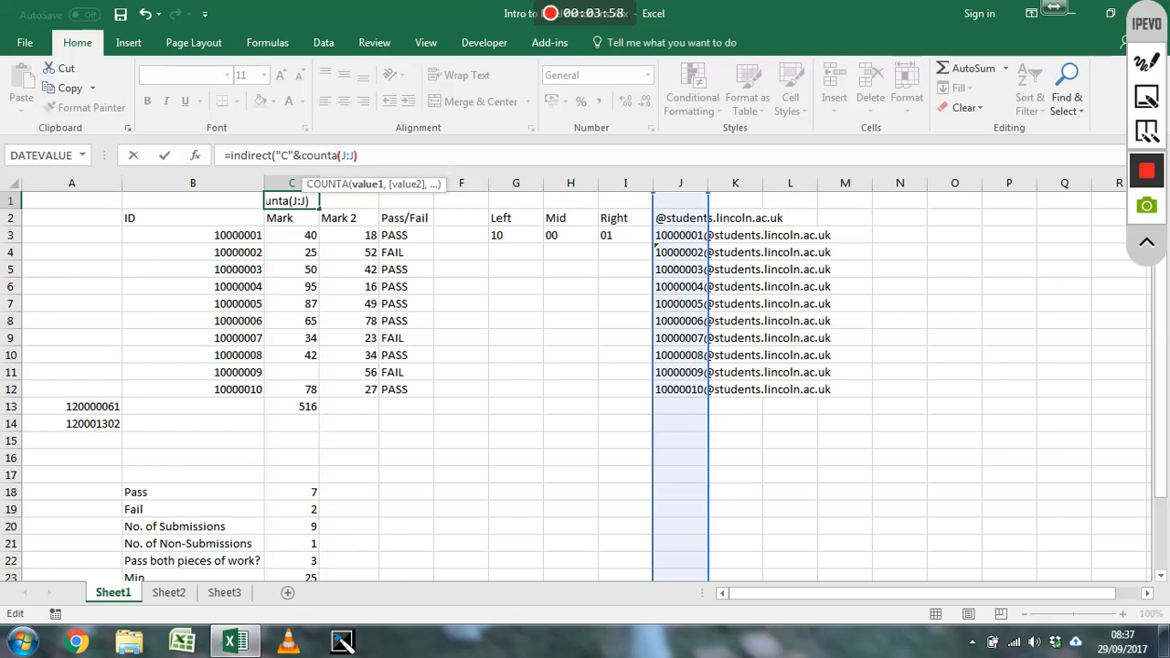
pyautogui.write(')')
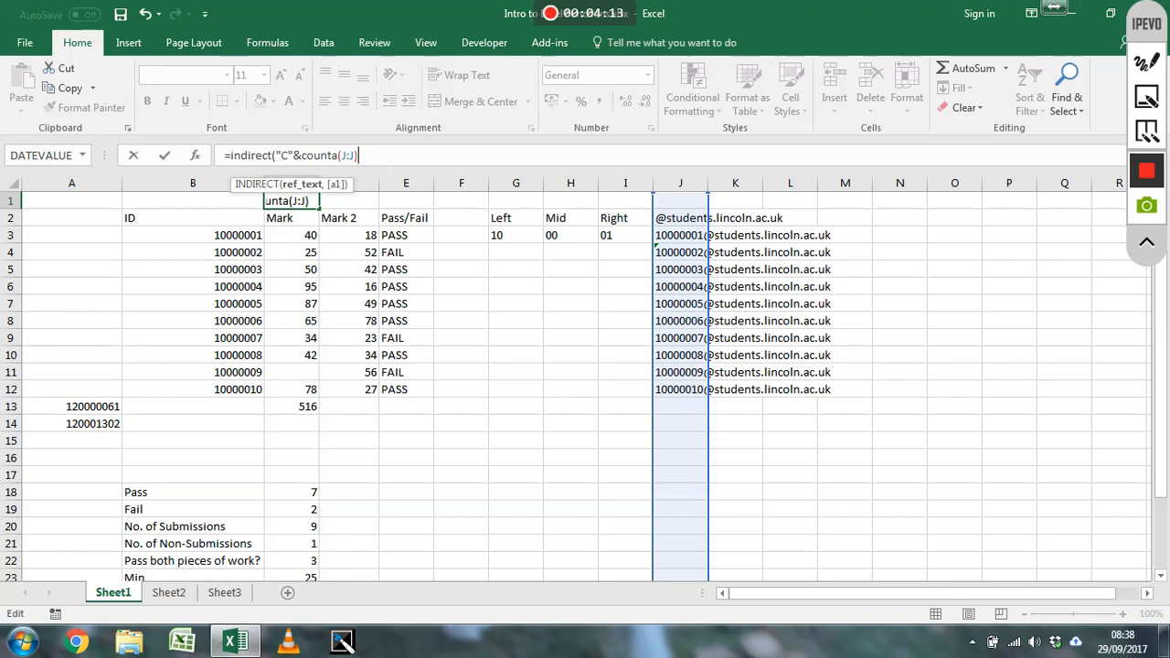
pyautogui.write('2)')
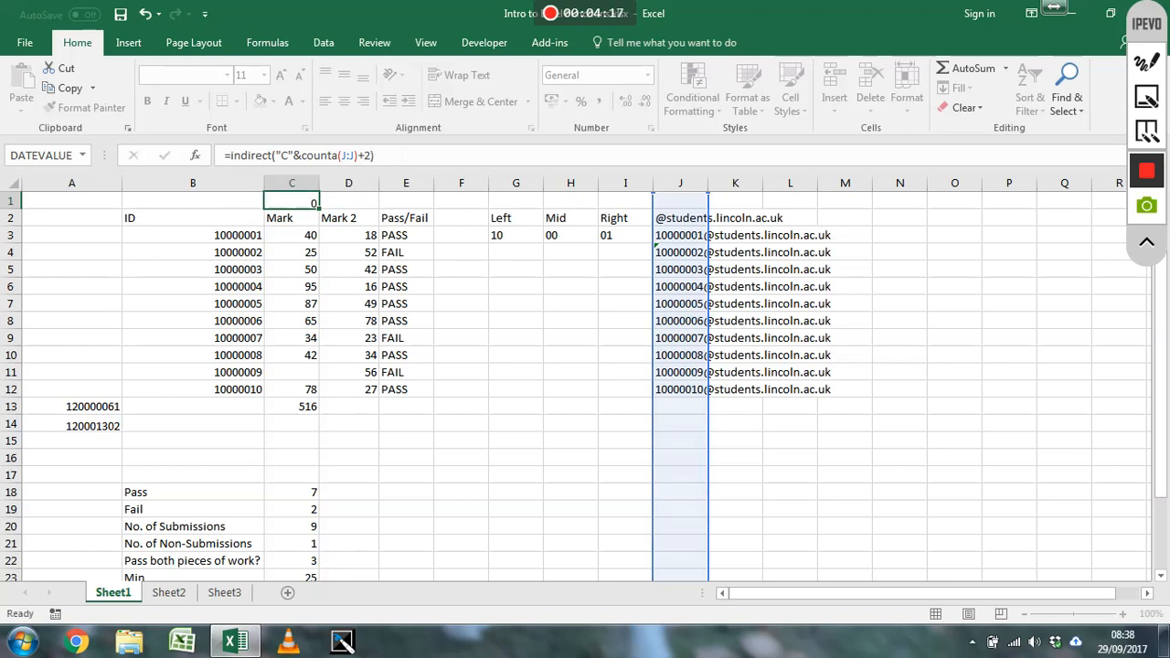
pyautogui.press('Return')
pyautogui.press('Up')
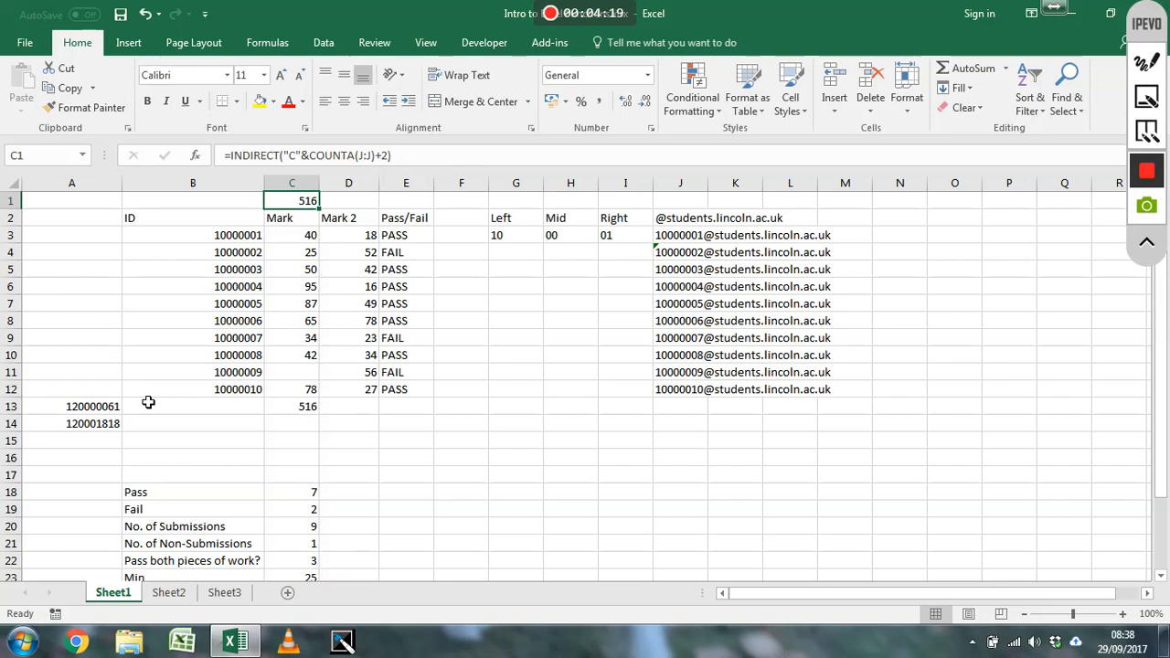
# Insert a row above the last student in row 12 and enter a new student ID in cell B12
pyautogui.rightClick(13, 389)
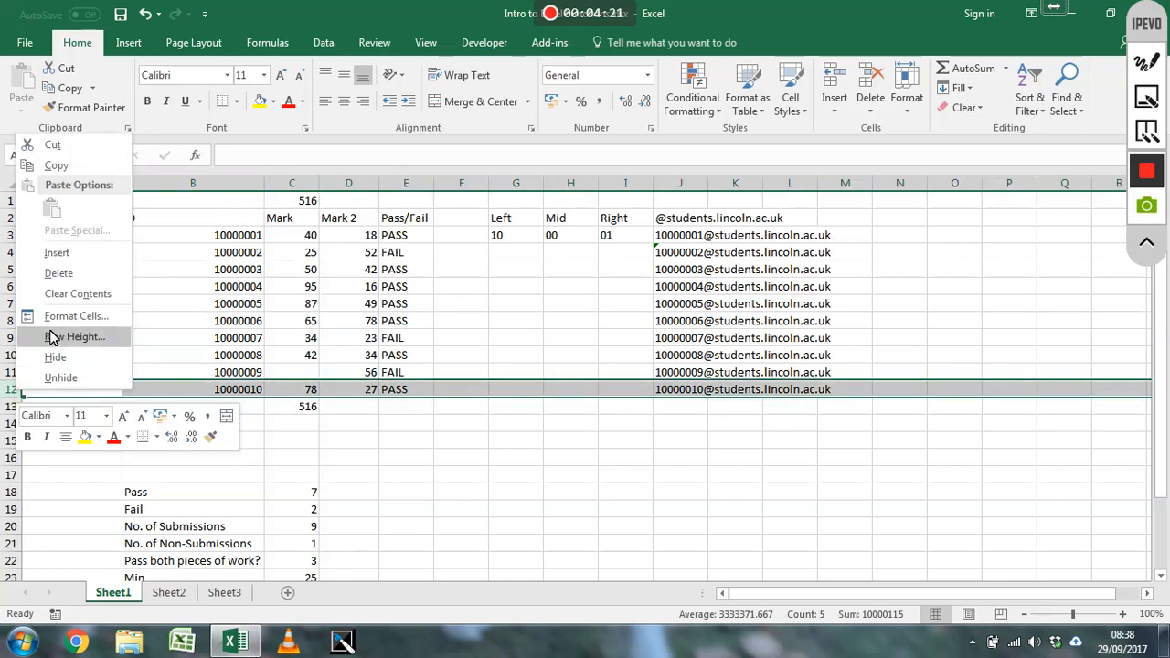
pyautogui.click(79, 254)
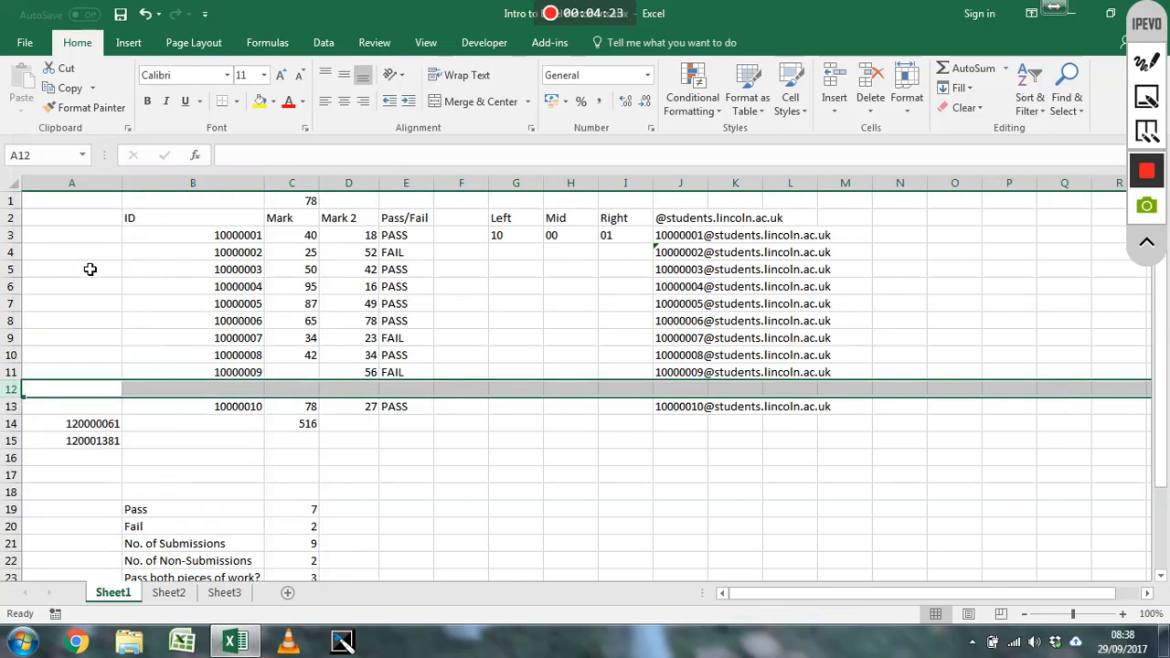
pyautogui.click(251, 394)
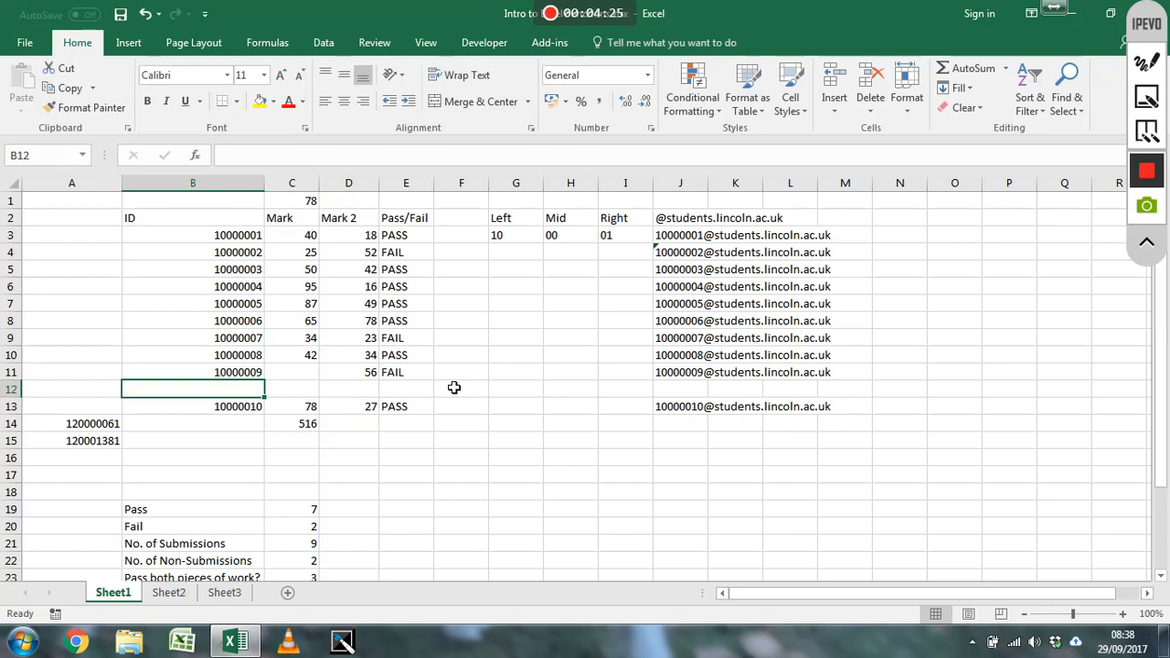
pyautogui.write('10000005')
pyautogui.press('BackSpace')
pyautogui.press('BackSpace')
pyautogui.write('4')
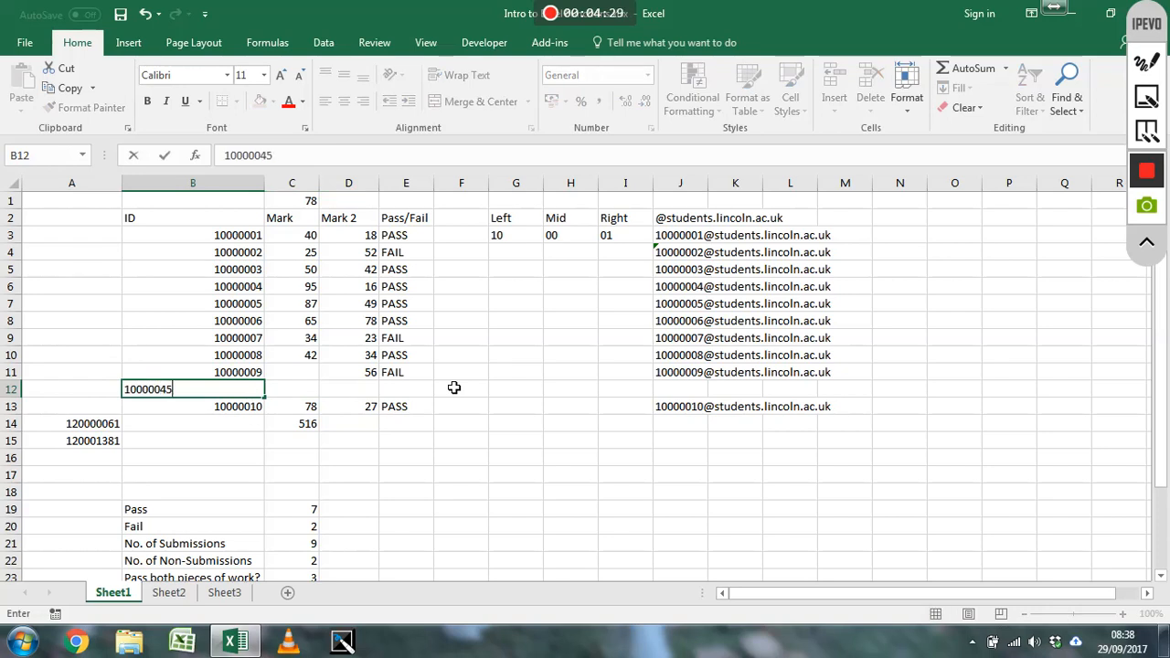
pyautogui.write('5')
pyautogui.press('Return')
pyautogui.press('Up')
pyautogui.press('Right')
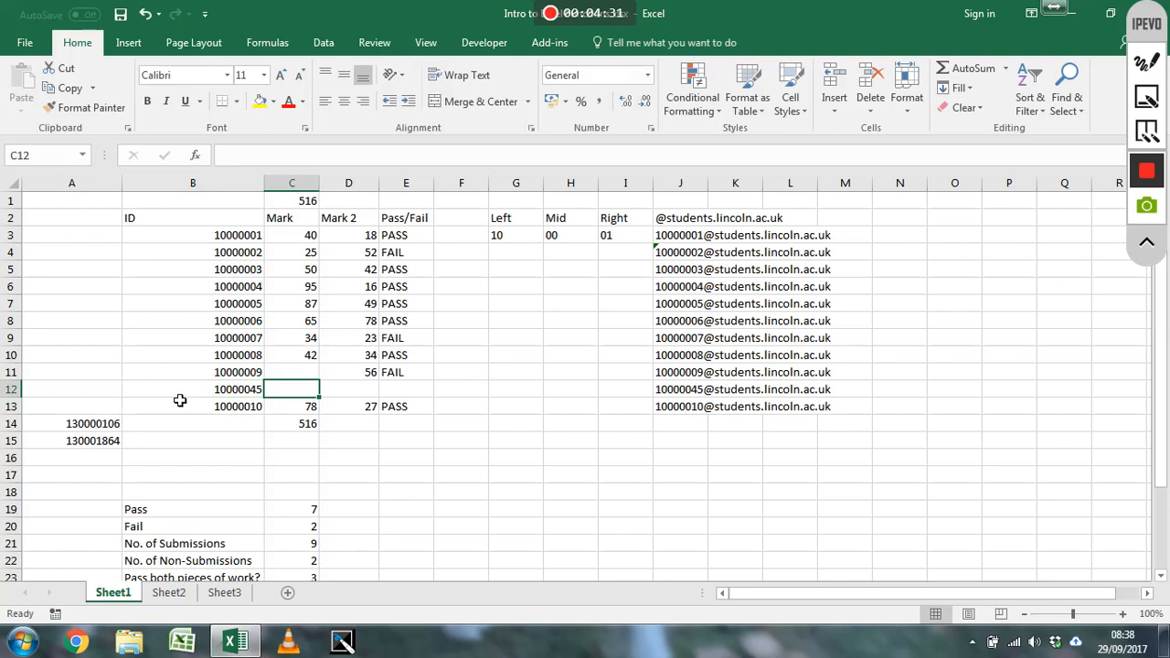
# Set the new student's Mark in cell C12 to 45
pyautogui.click(240, 389)
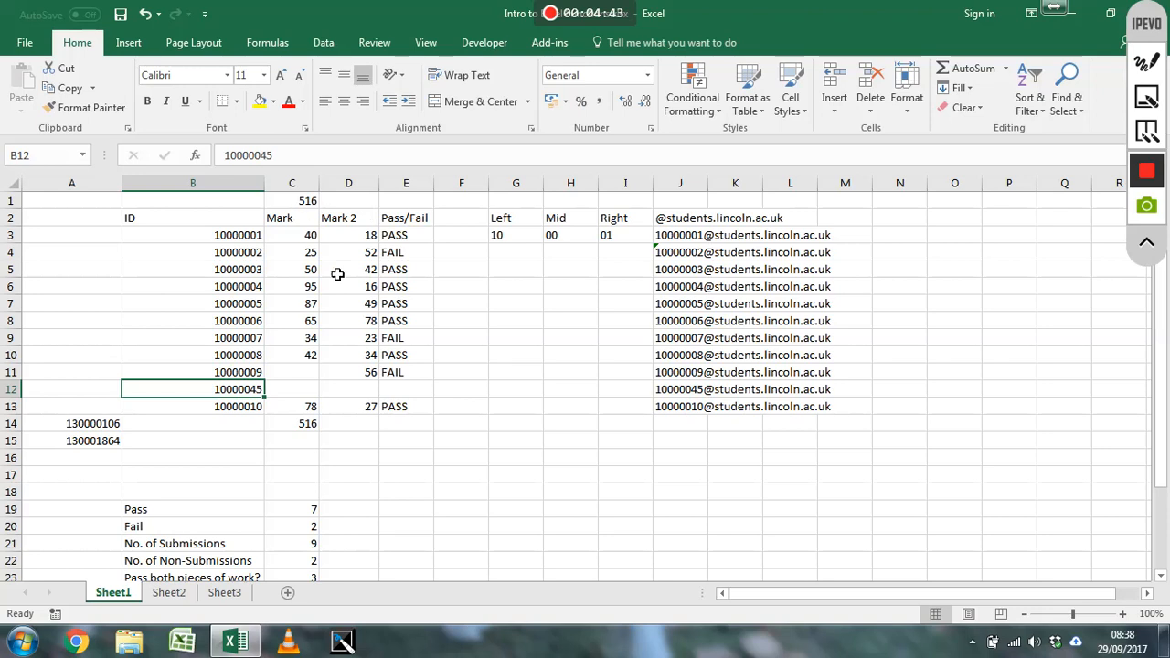
pyautogui.click(315, 393)
pyautogui.write('45')
pyautogui.press('Return')
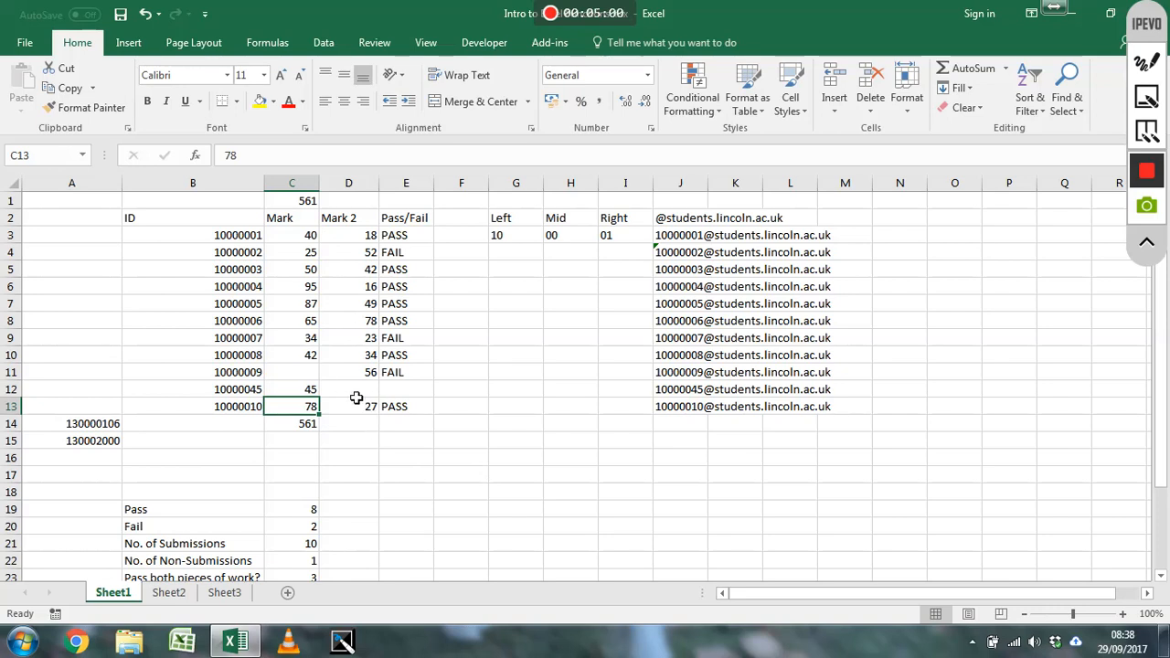
pyautogui.click(400, 444)
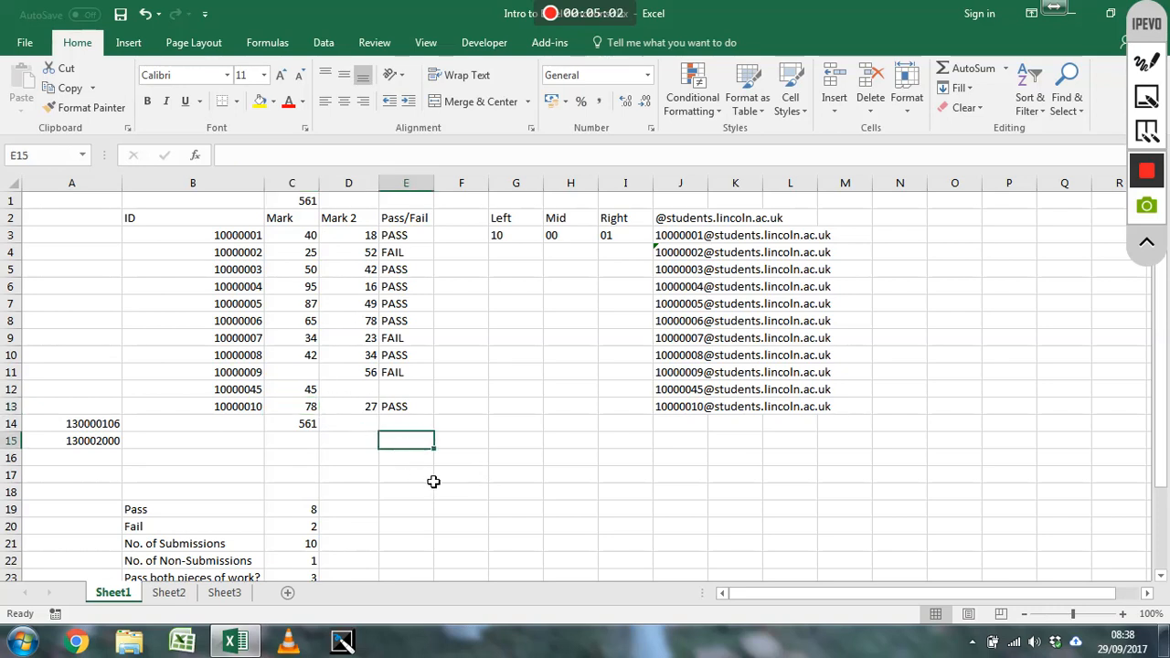
# Label cell E18 Median and enter =MEDIAN(C3:C13) in F18 for the Mark column
pyautogui.click(419, 492)
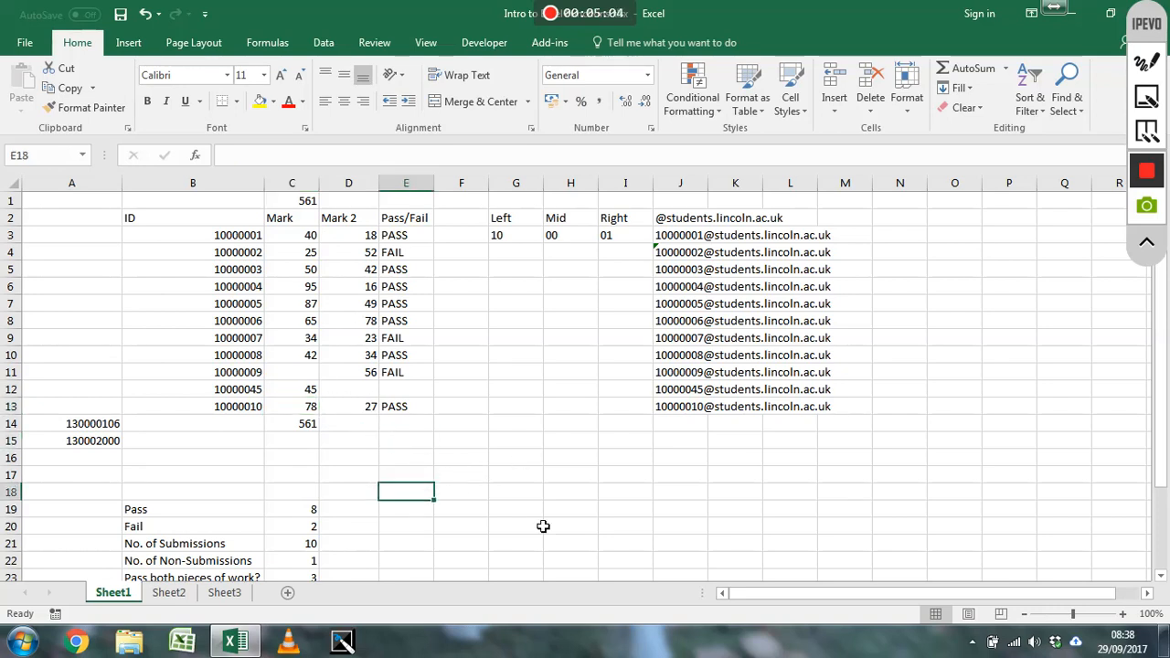
pyautogui.write('Median')
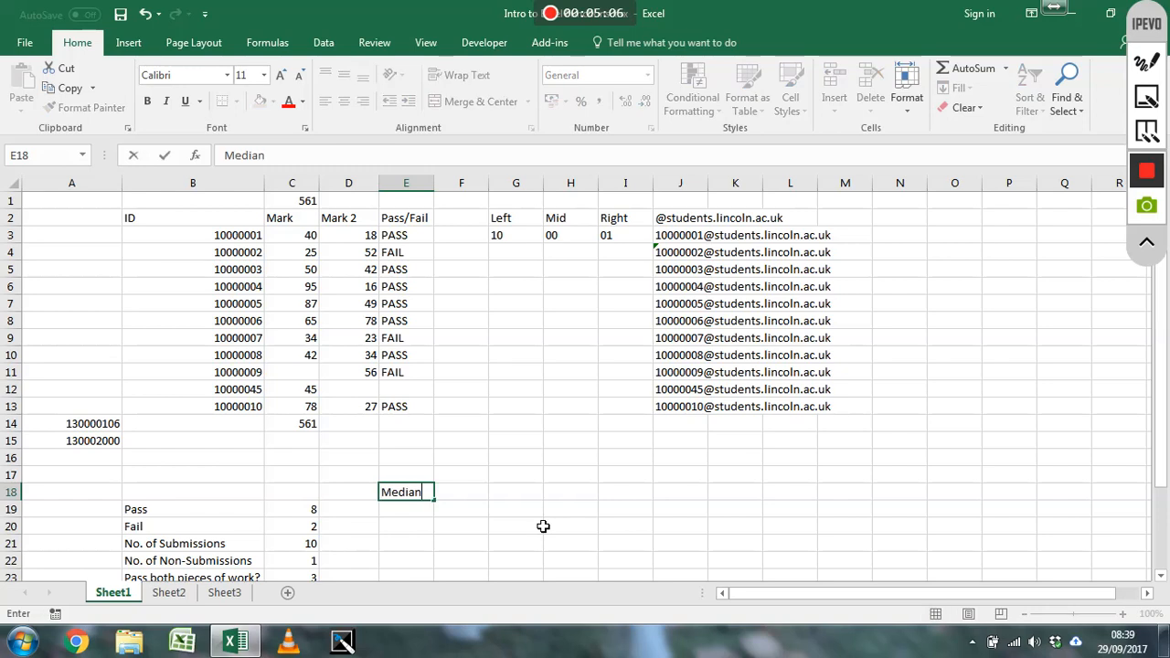
pyautogui.press('Tab')
pyautogui.write('=median')
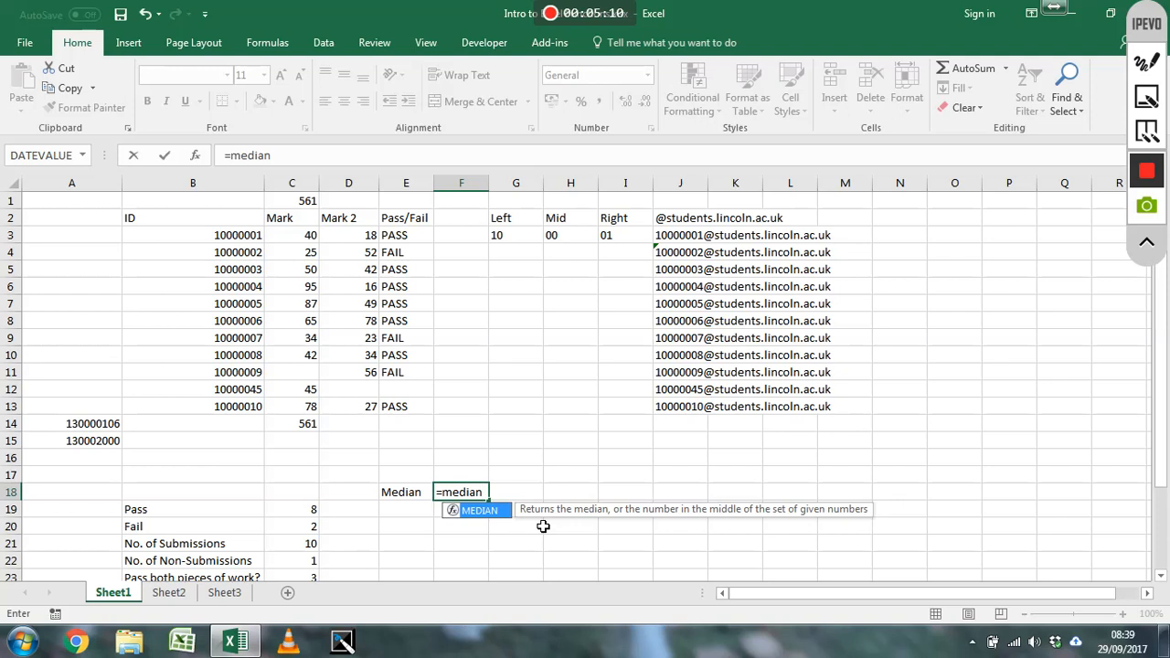
pyautogui.write('(')
pyautogui.moveTo(311, 235); pyautogui.dragTo(291, 408)
pyautogui.write(')')
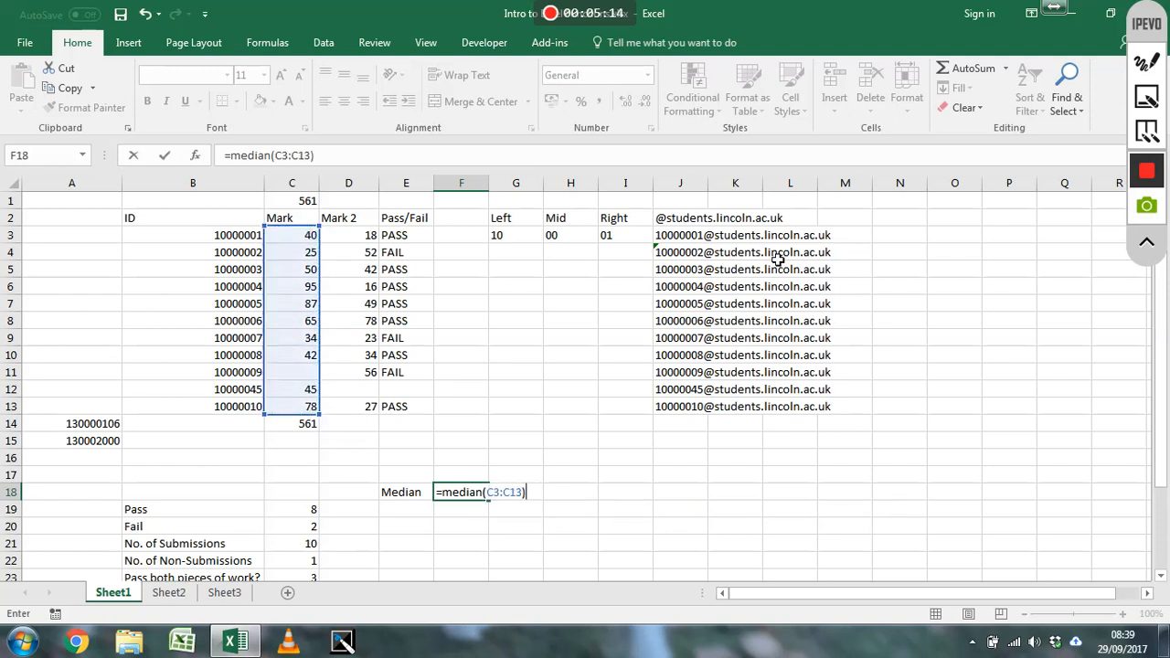
pyautogui.hotkey('ctrl', 'Return')
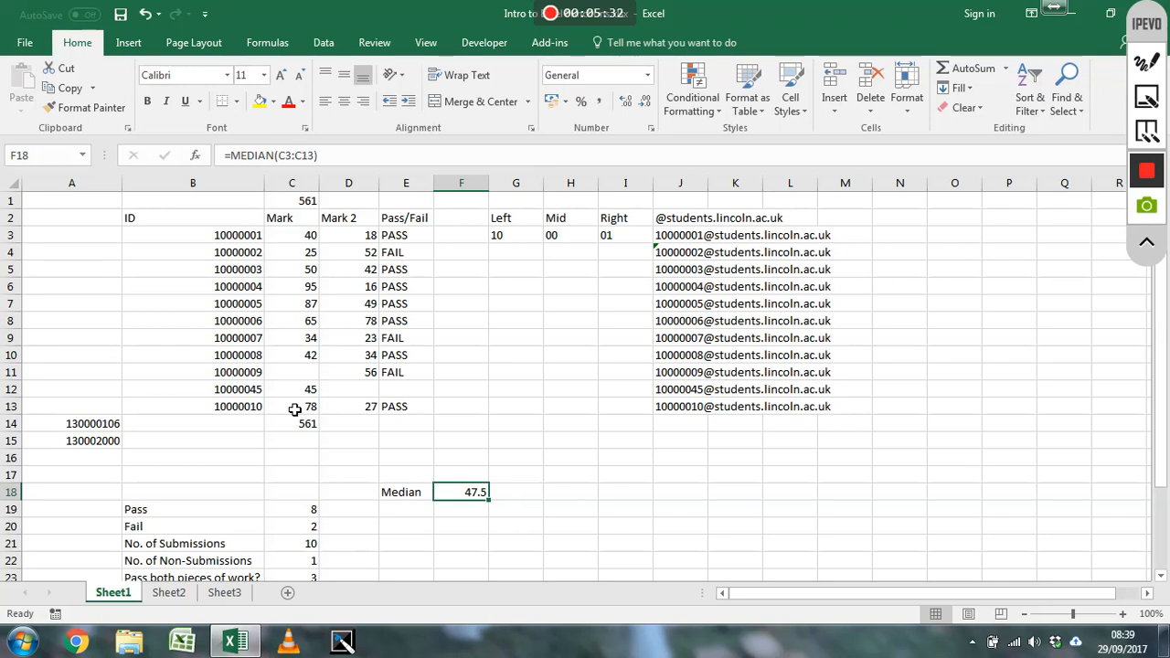
# Add the labels Q1, Q2, Q3 and Q4 in cells E19 to E22 below the Median label
pyautogui.press('Down')
pyautogui.press('Left')
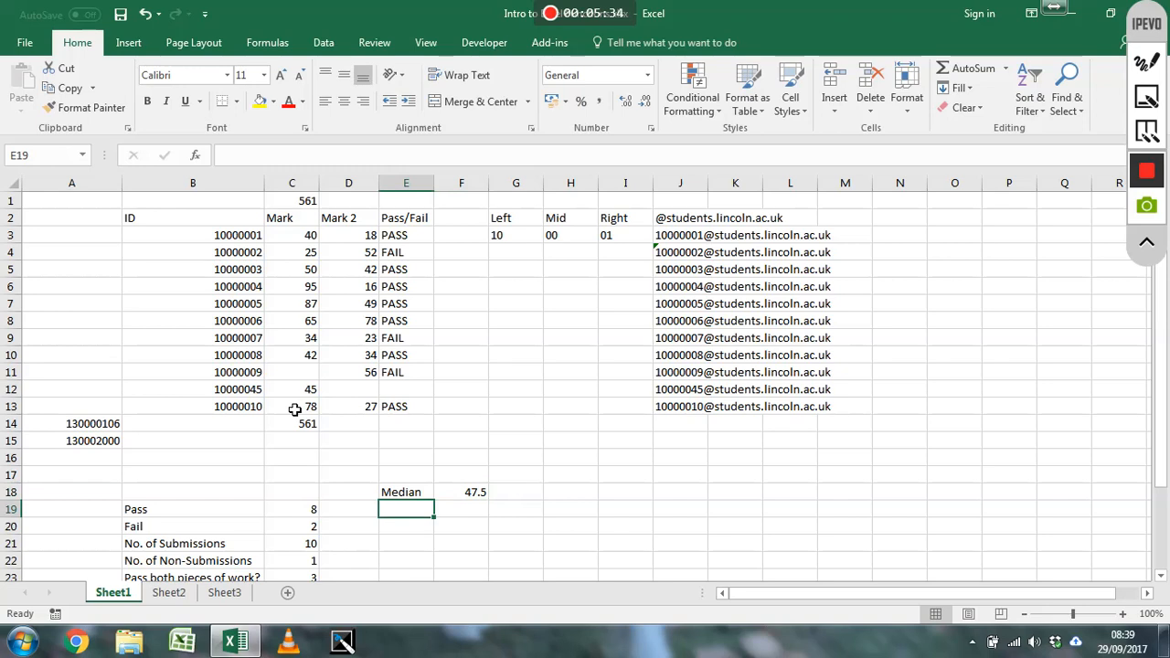
pyautogui.write('Ou')
pyautogui.press('BackSpace')
pyautogui.press('BackSpace')
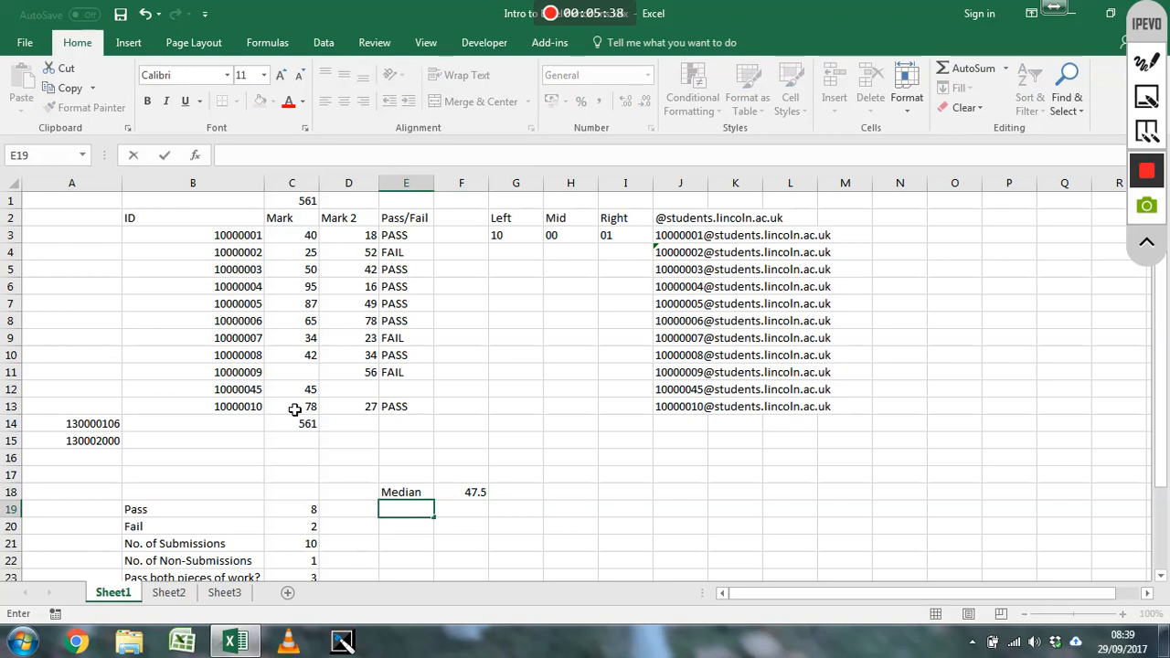
pyautogui.write('Q1')
pyautogui.press('Return')
pyautogui.write('Q2')
pyautogui.press('Return')
pyautogui.write('Q3')
pyautogui.press('Return')
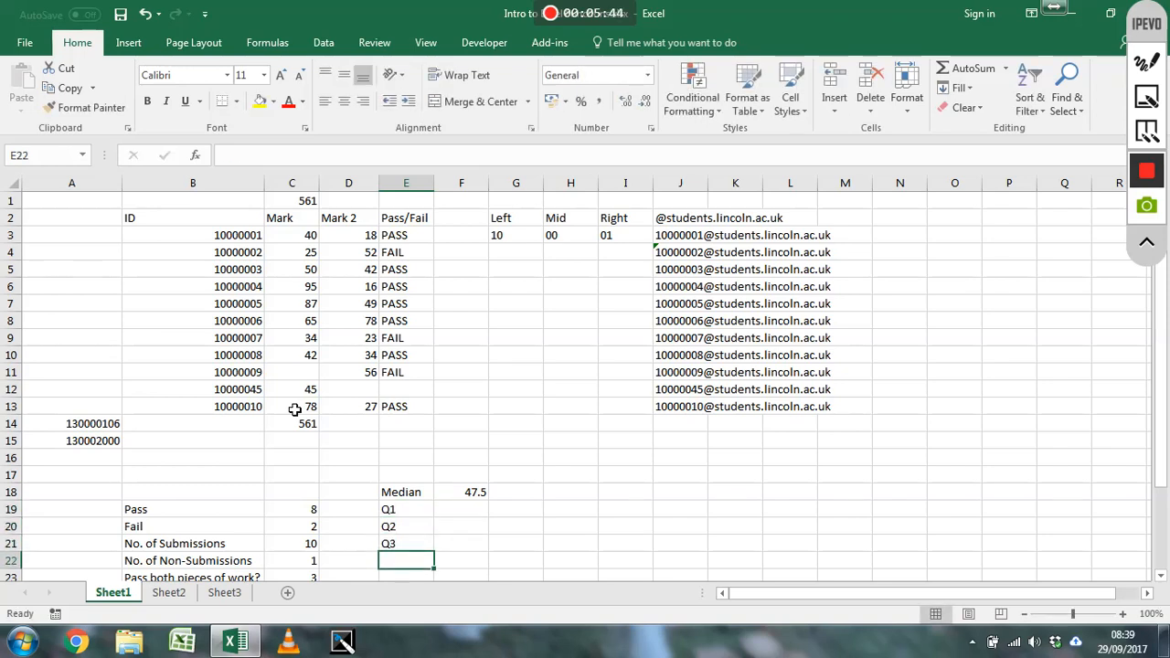
pyautogui.write('Q4')
pyautogui.press('Return')
# Enter =QUARTILE(C3:C13,1) in cell F19 to calculate the first quartile of the Mark column
pyautogui.press('Right')
pyautogui.press('Up')
pyautogui.press('Up')
pyautogui.press('Up')
pyautogui.press('Up')
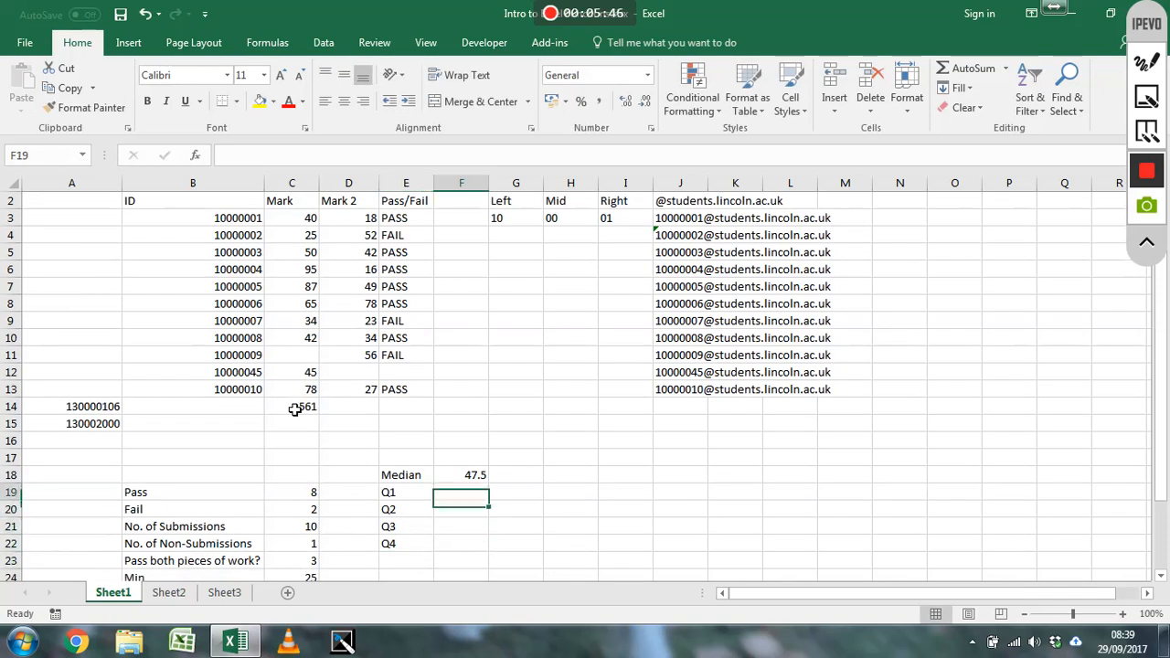
pyautogui.scroll(1, 295, 410)
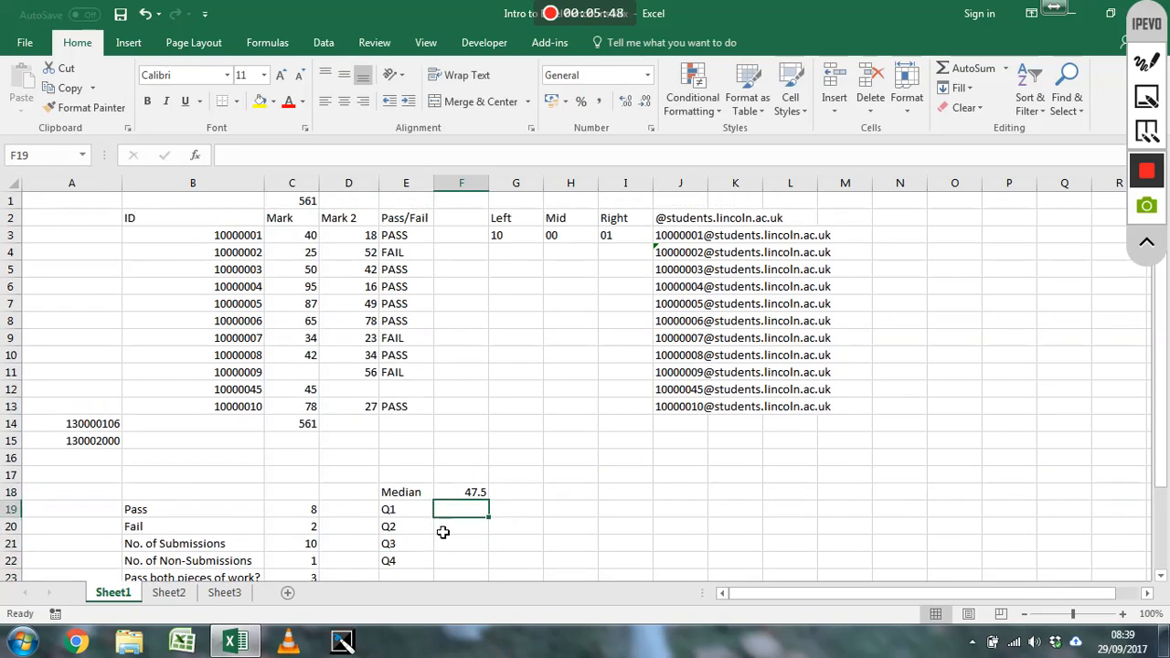
pyautogui.write('=')
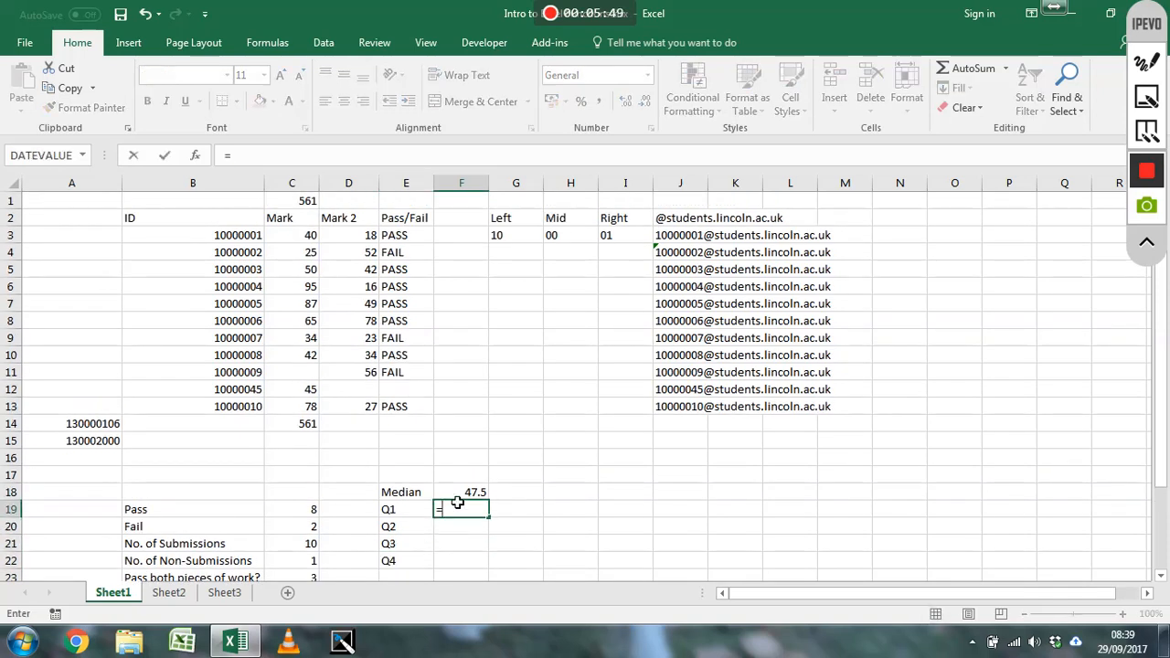
pyautogui.write('quartile(')
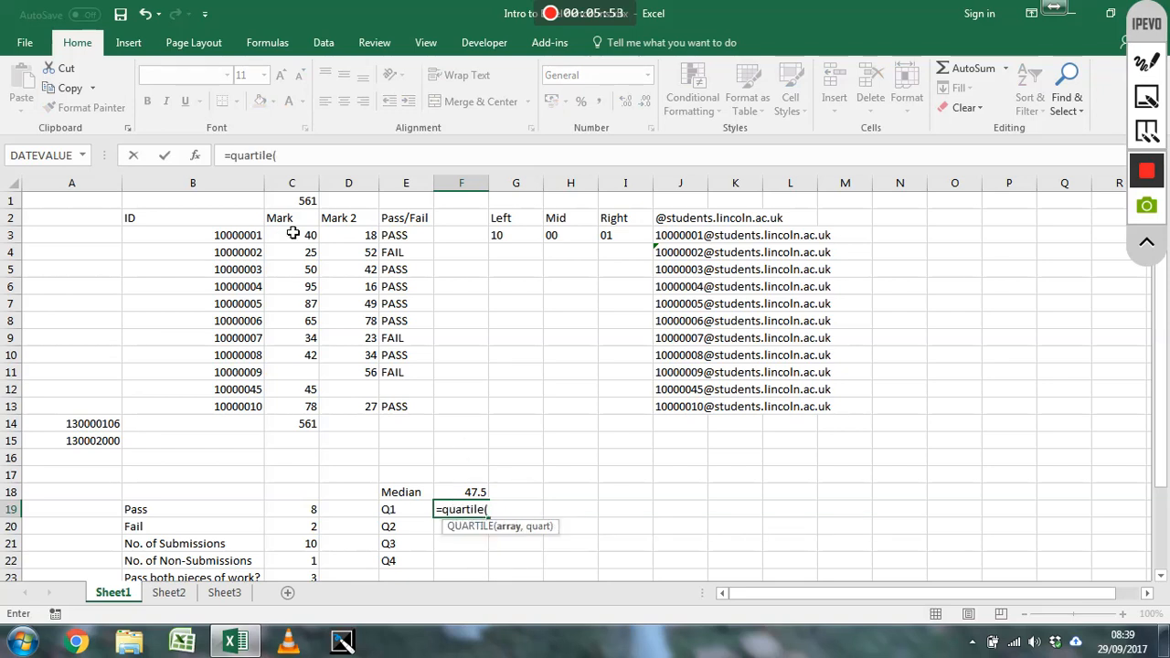
pyautogui.moveTo(293, 233); pyautogui.dragTo(298, 411)
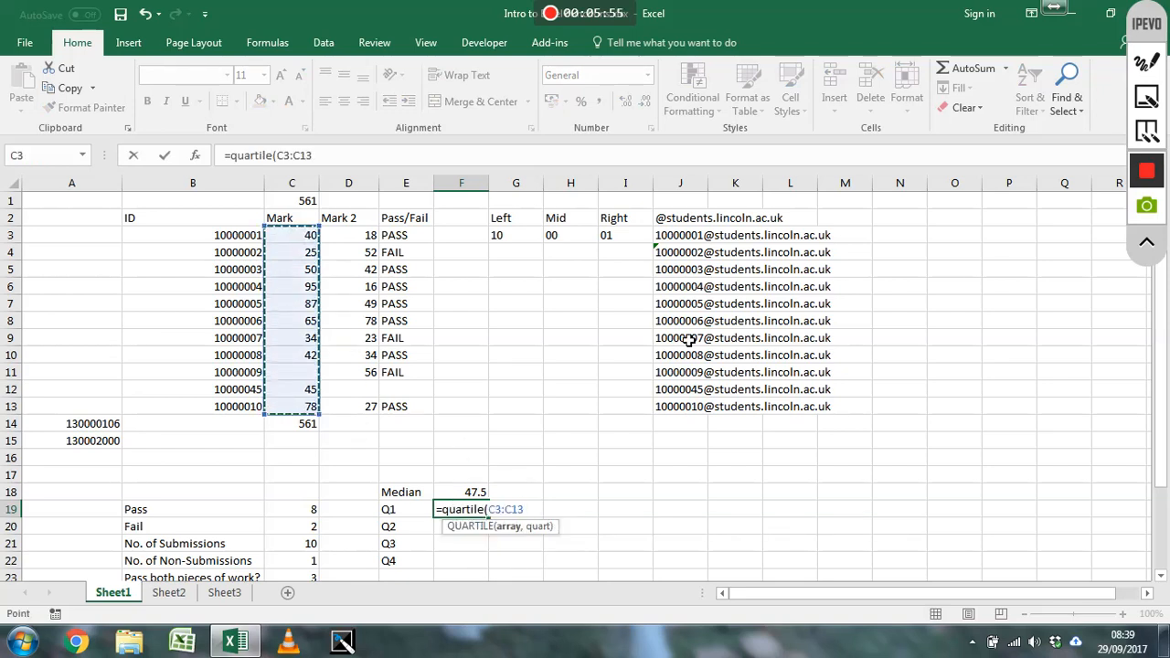
pyautogui.write(',')
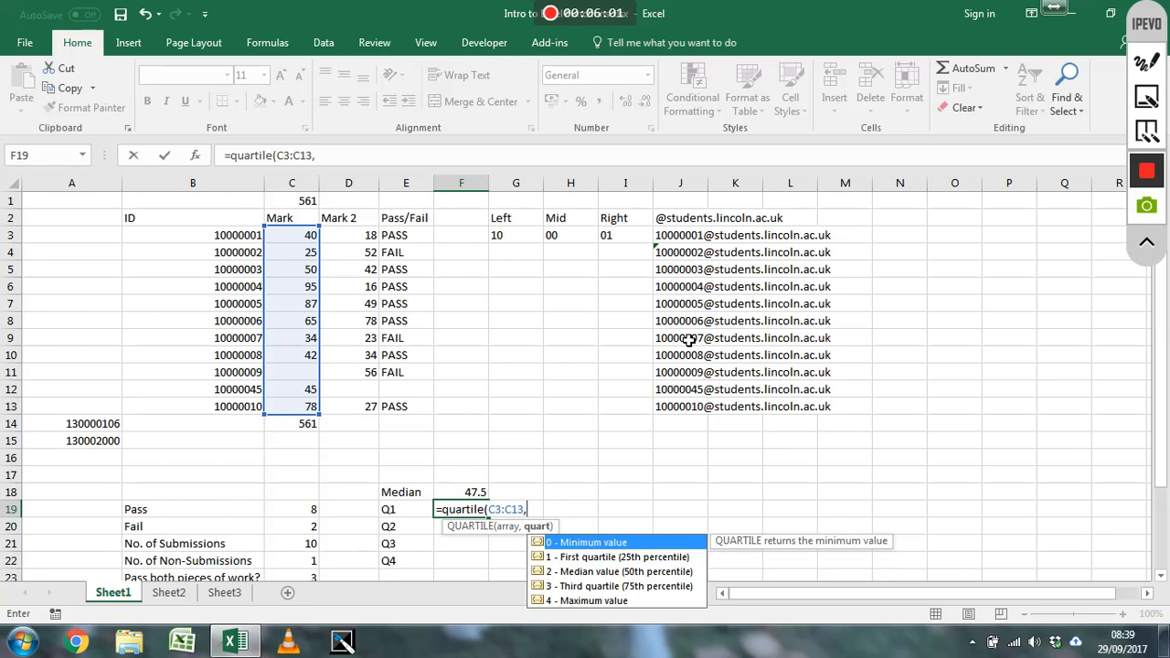
pyautogui.write('1)')
pyautogui.press('Return')
pyautogui.press('Up')
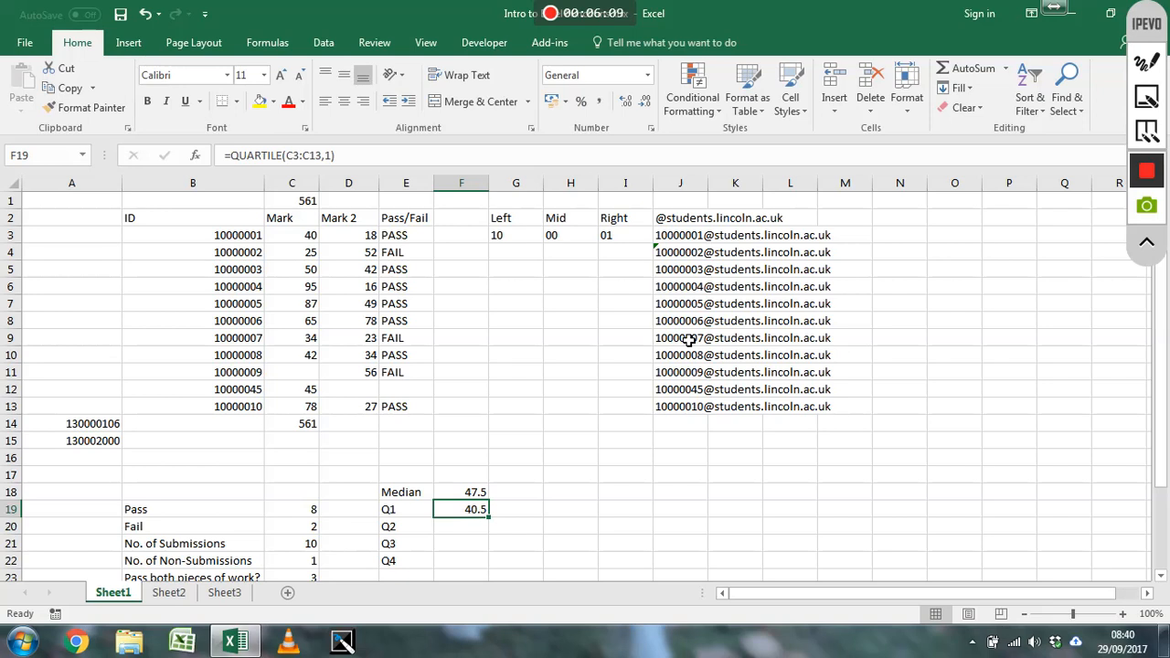
# Make the Mark range in the F19 quartile formula absolute as $C$3:$C$13
pyautogui.press('Down')
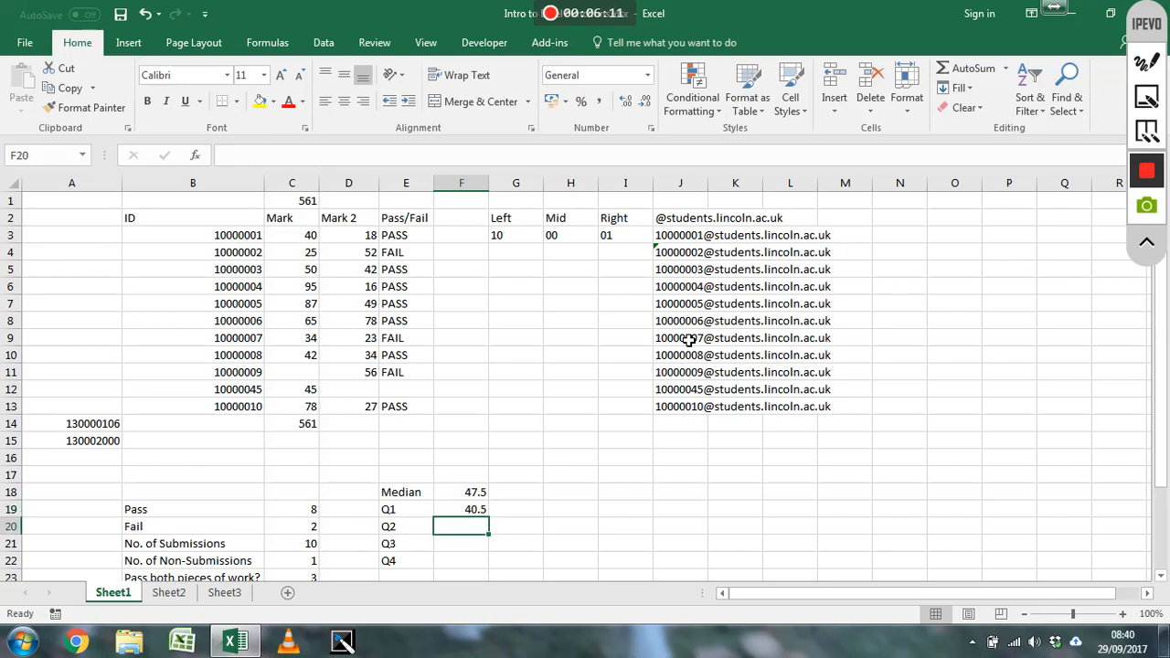
pyautogui.press('Up')
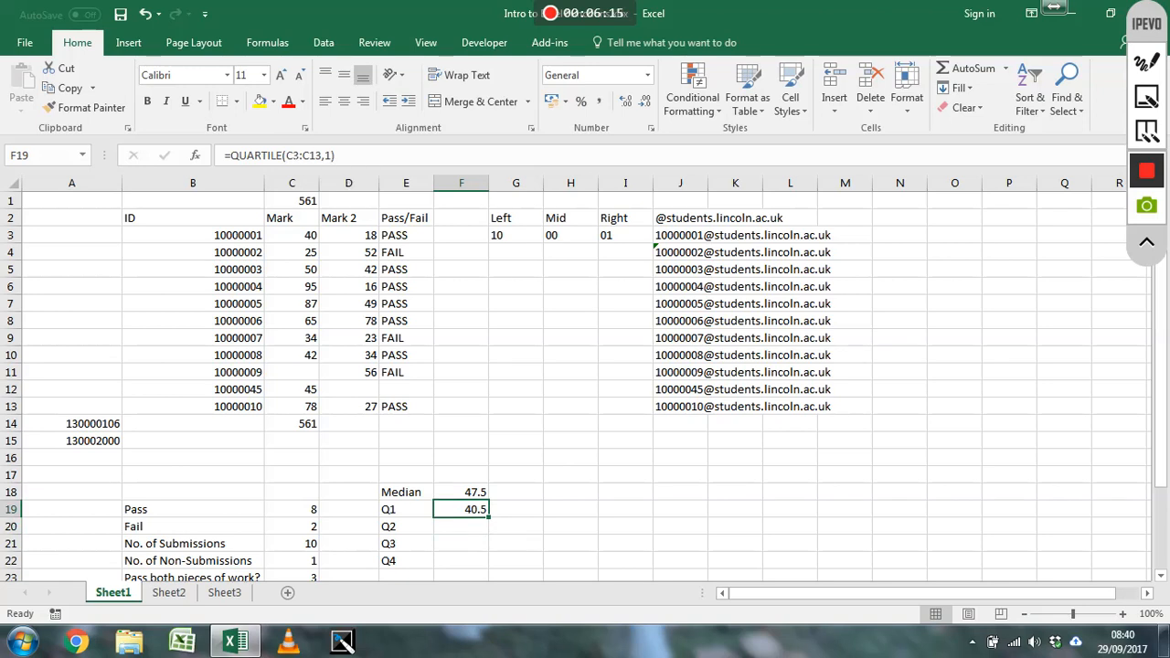
pyautogui.click(287, 156)
pyautogui.write('$C$')
pyautogui.press('Right')
pyautogui.press('Right')
pyautogui.write('$')
pyautogui.press('Right')
pyautogui.write('$')
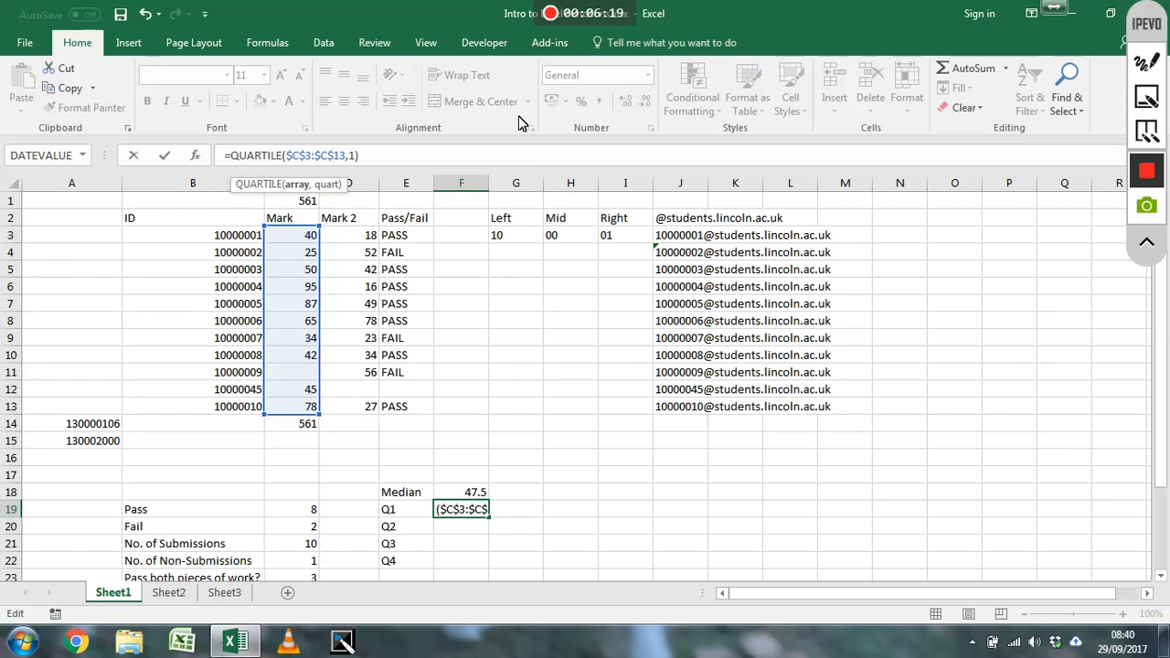
# Replace the quartile number in the F19 formula with RIGHT(E19,1) so it is taken from the label
pyautogui.press('Right')
pyautogui.press('Right')
pyautogui.press('Right')
pyautogui.press('Right')
pyautogui.press('BackSpace')
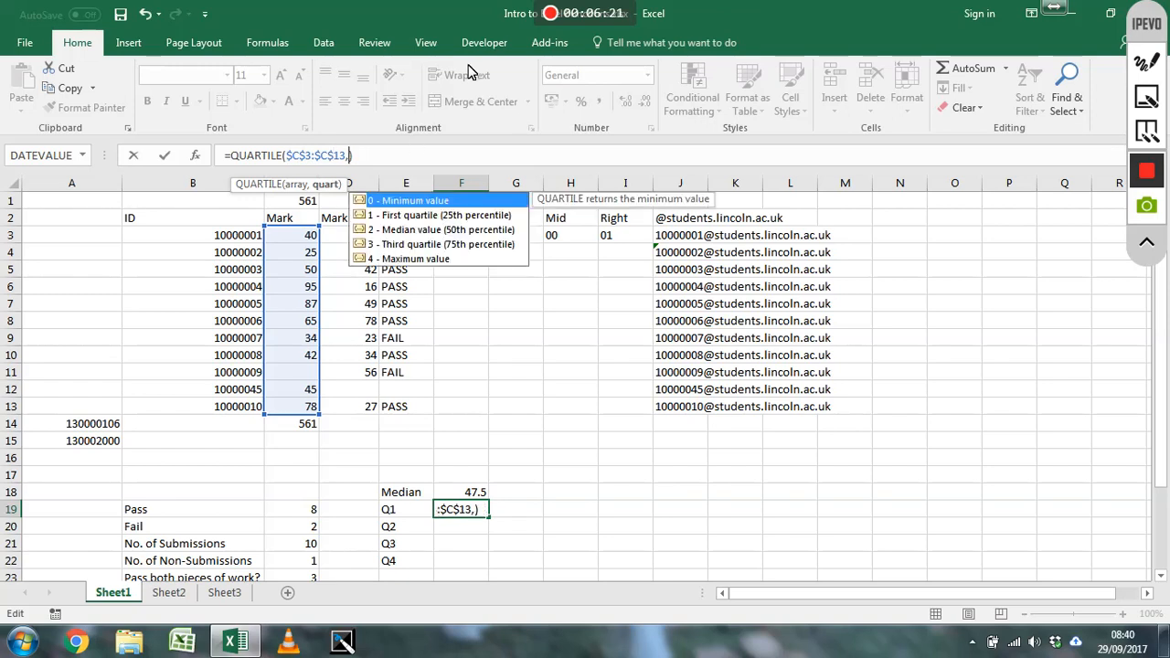
pyautogui.write('right(')
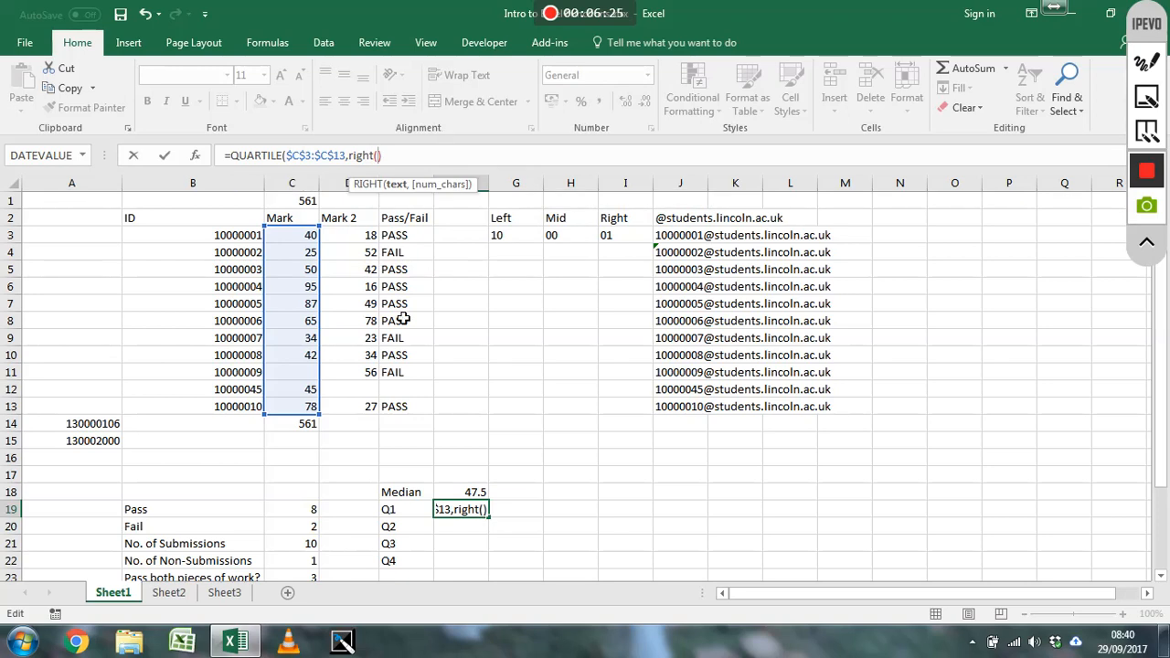
pyautogui.click(409, 510)
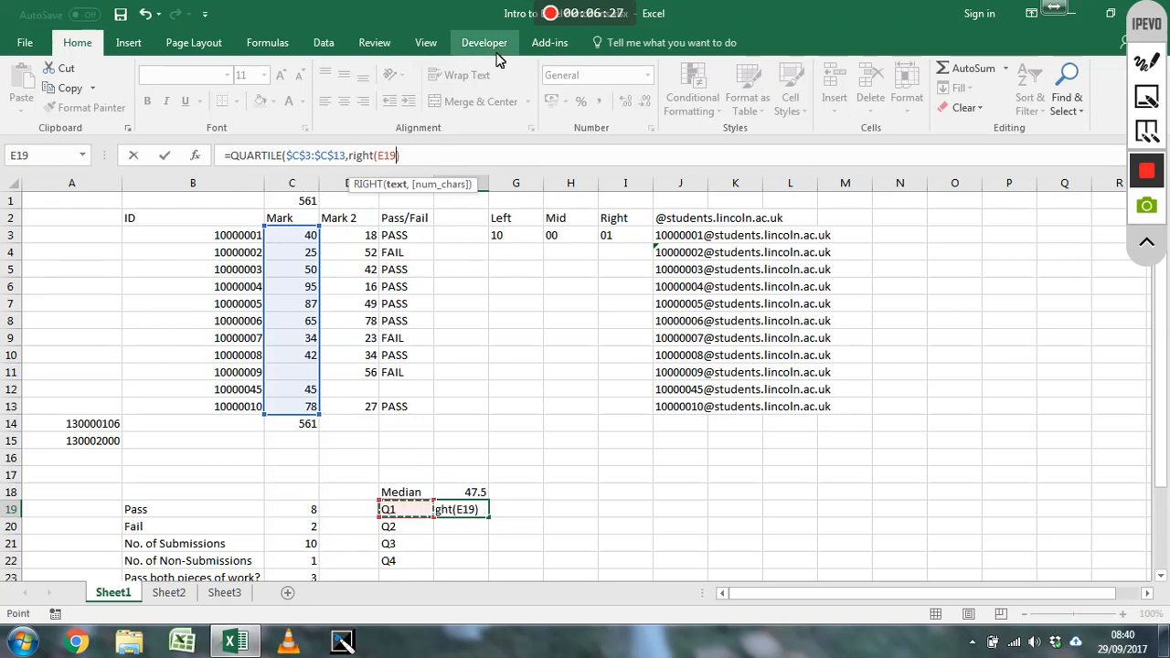
pyautogui.write(',1')
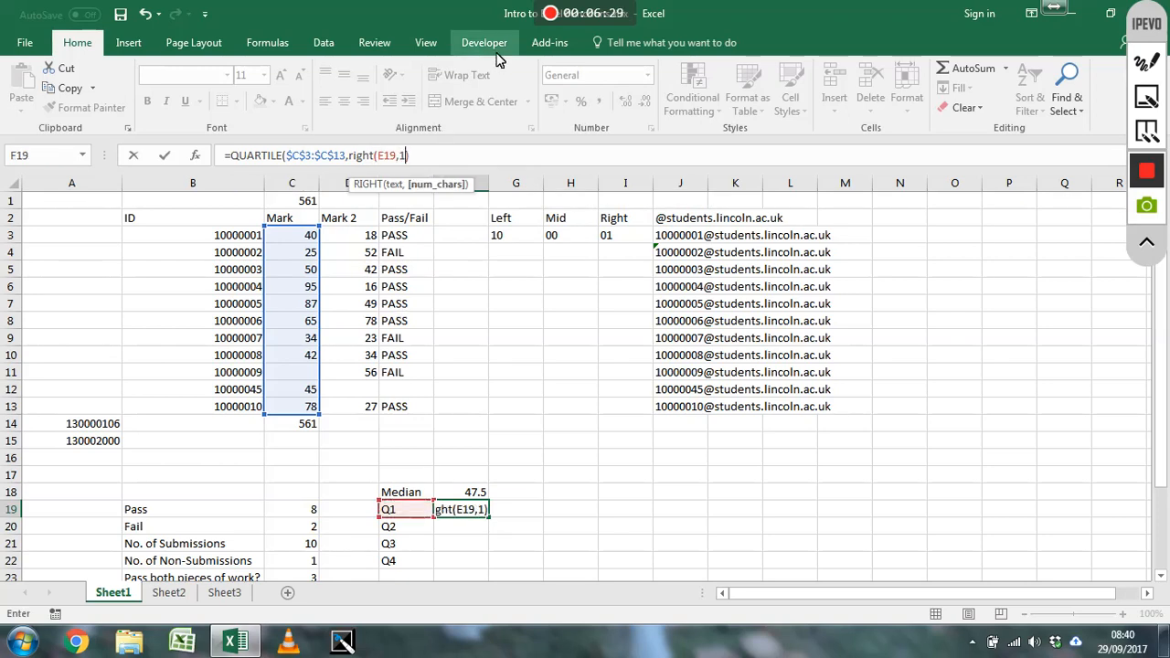
pyautogui.write(')')
pyautogui.press('Return')
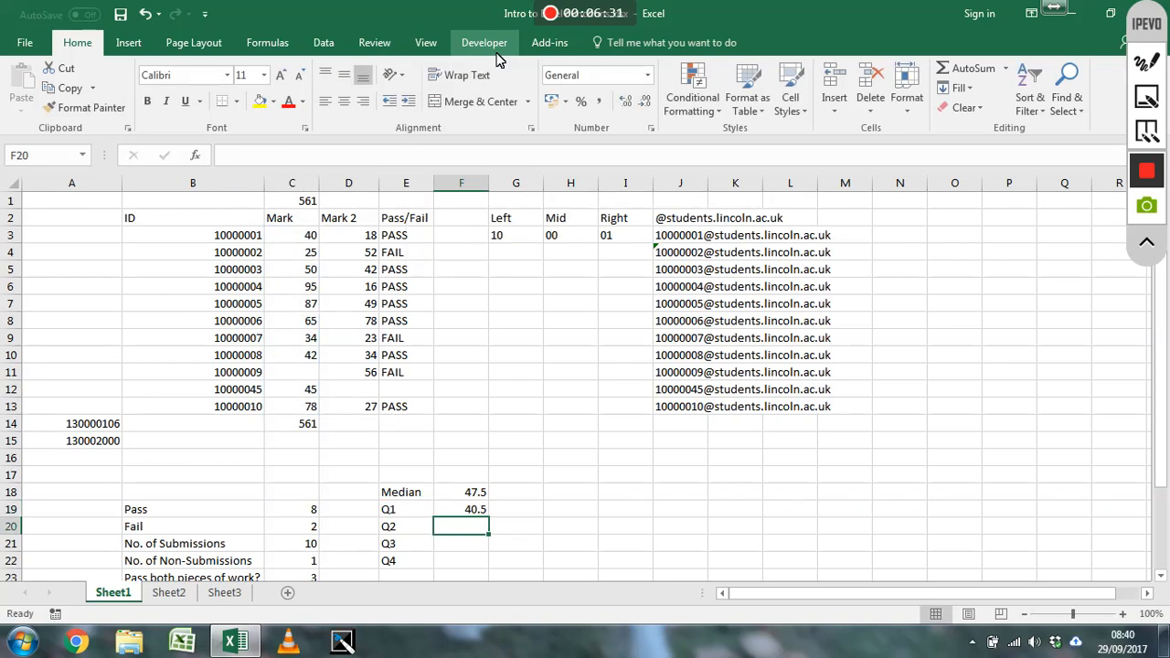
# Copy the quartile formula from F19 down to F22 for the remaining quartile labels
pyautogui.click(473, 512)
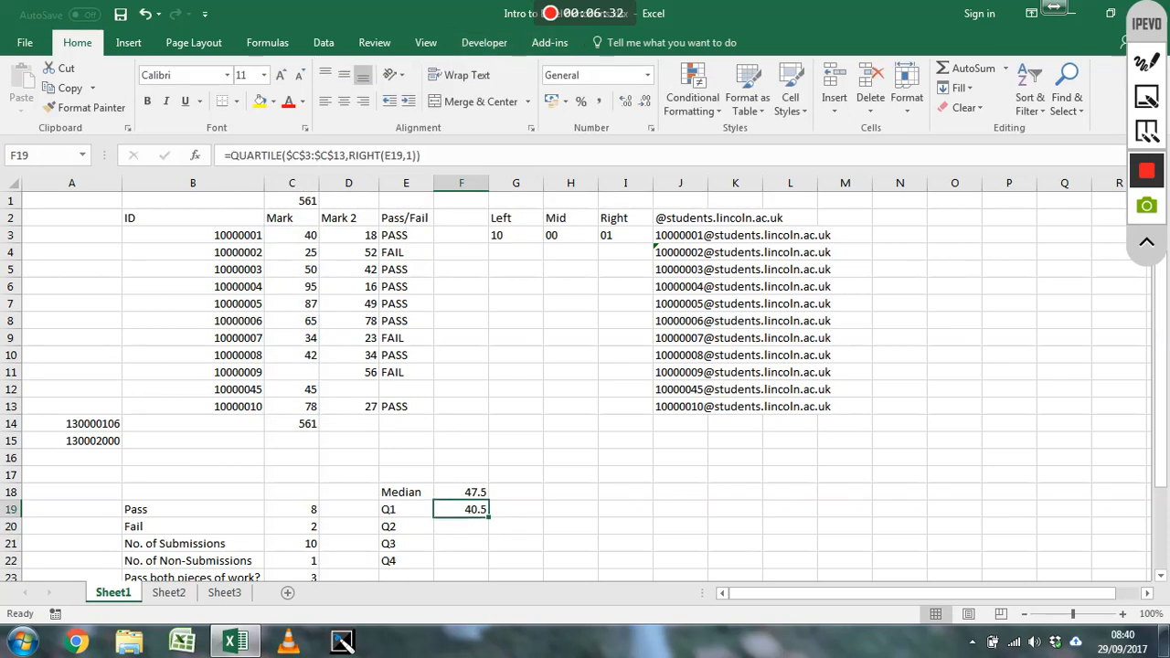
pyautogui.click(304, 155)
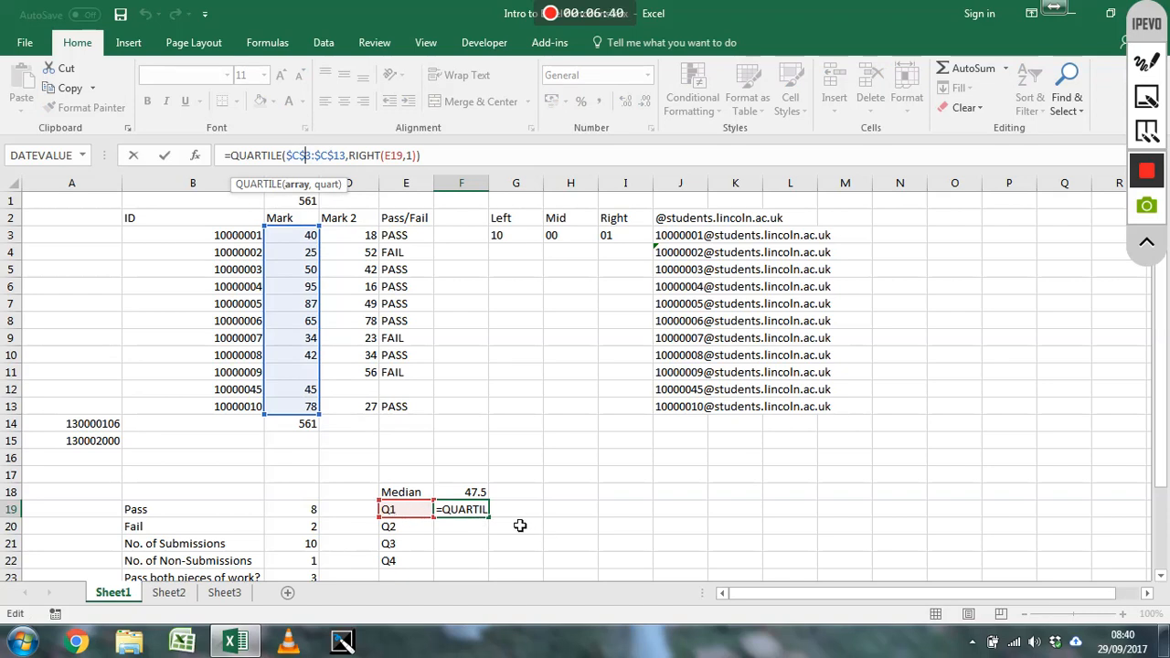
pyautogui.press('Return')
pyautogui.moveTo(492, 520); pyautogui.dragTo(501, 568)
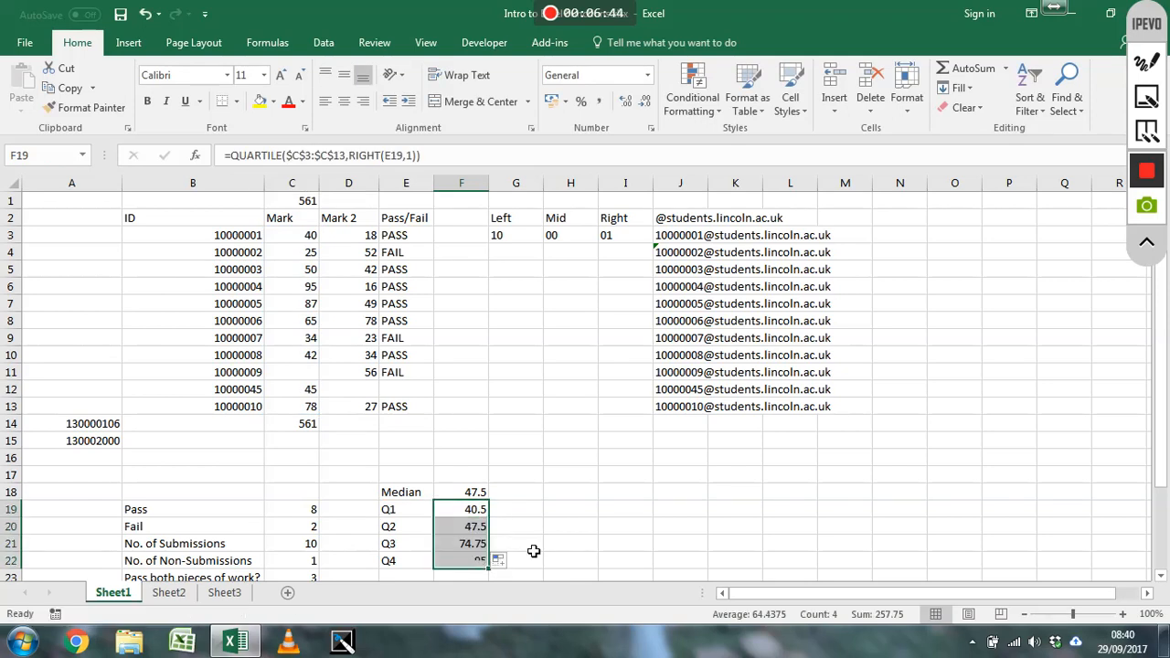
pyautogui.click(484, 544)
pyautogui.click(484, 530)
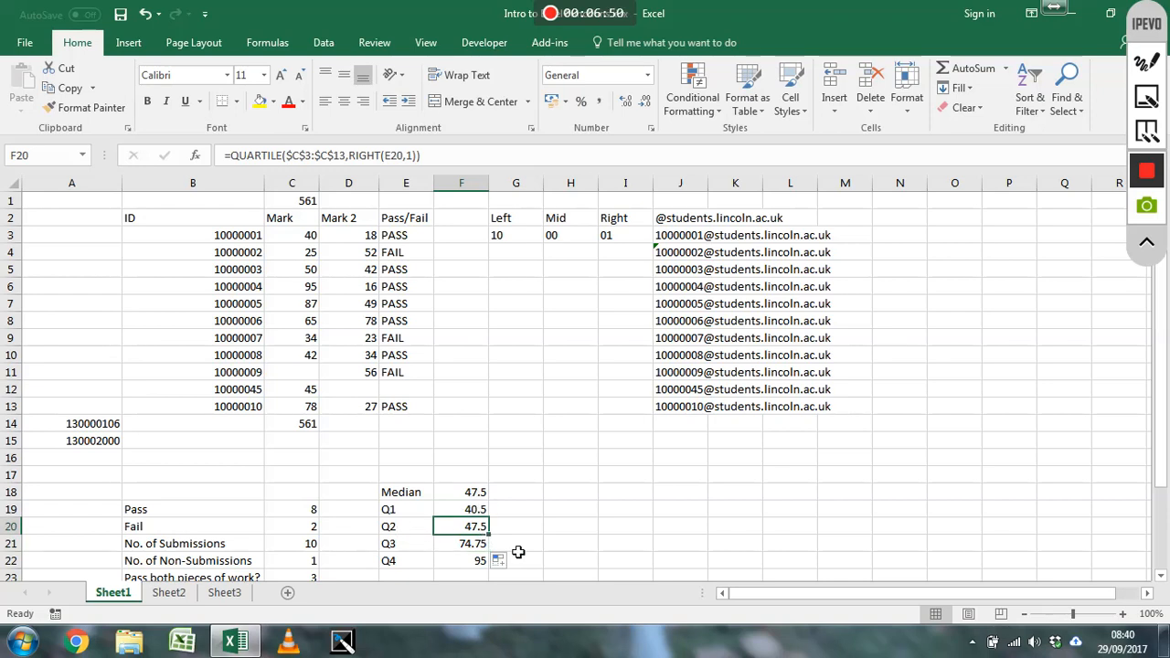
pyautogui.click(507, 546)
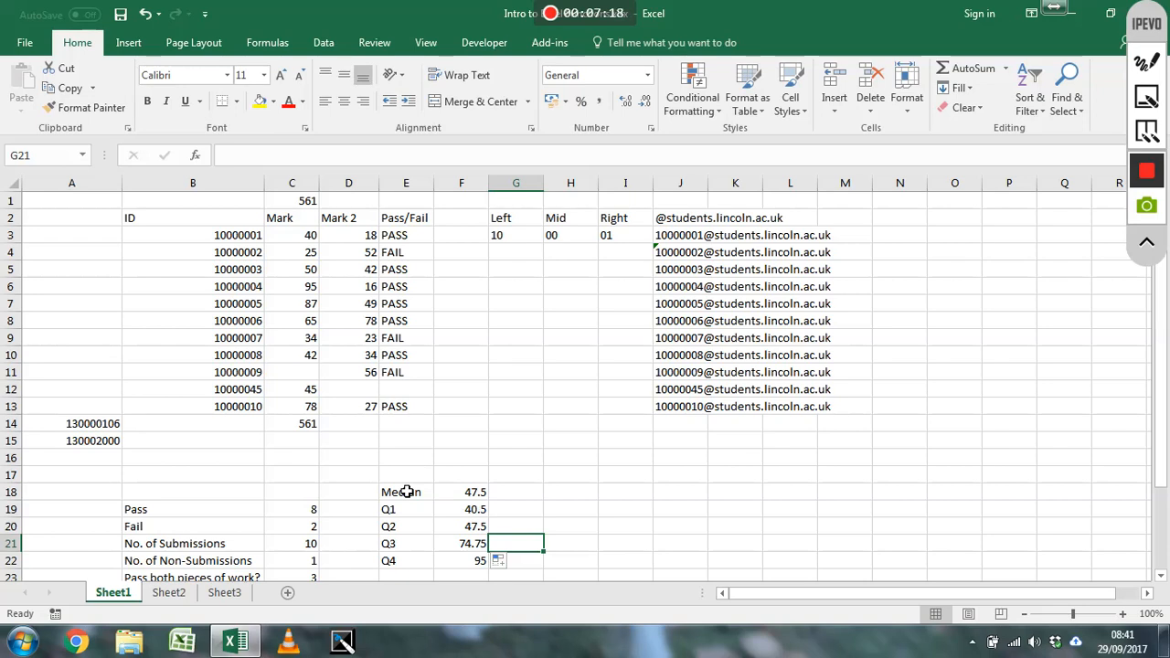
# Enter the date 29/09/2017 in cell B17
pyautogui.scroll(-1, 283, 489)
pyautogui.scroll(-1, 282, 489)
pyautogui.scroll(2, 280, 485)
pyautogui.click(187, 475)
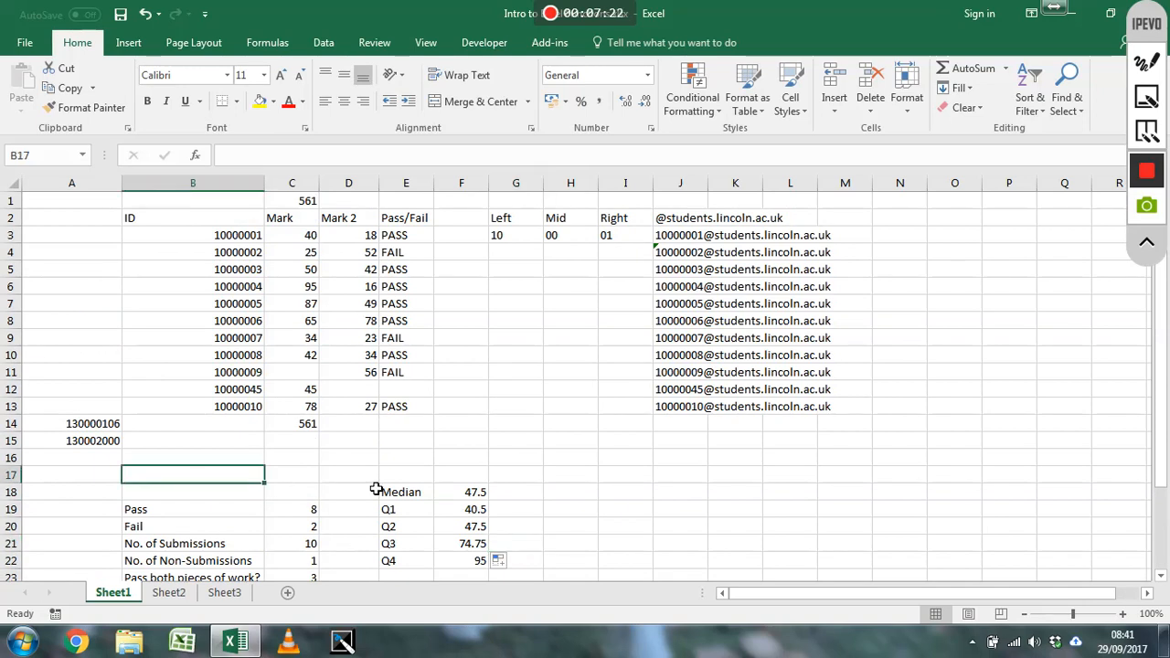
pyautogui.write('29/')
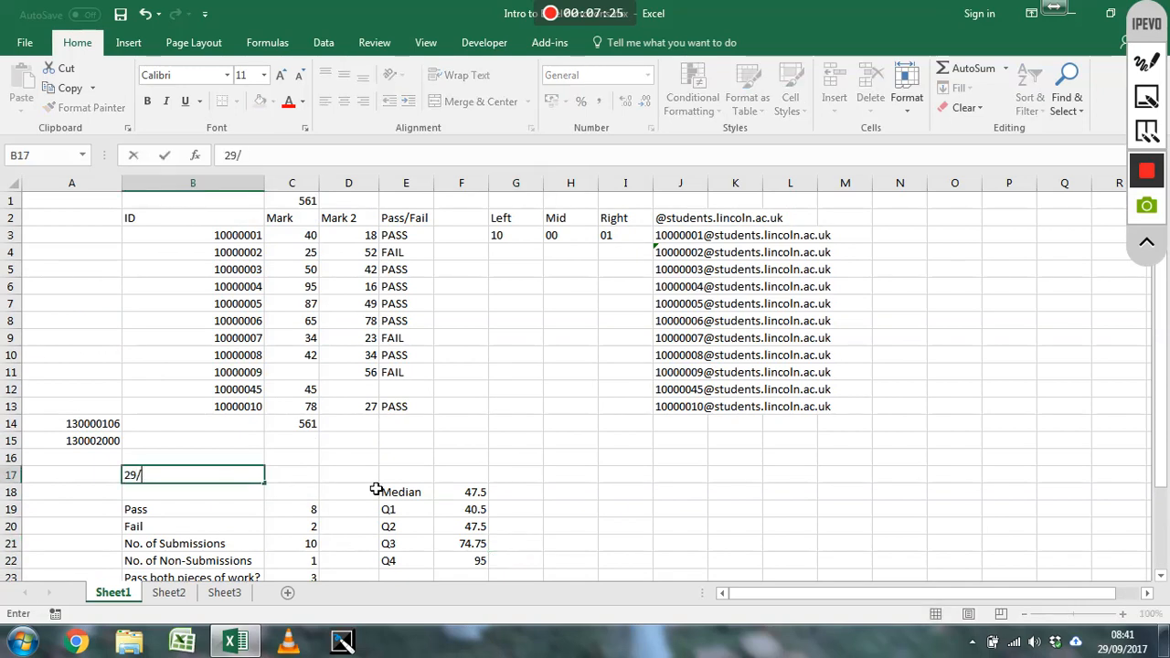
pyautogui.write('09/2017')
pyautogui.press('Tab')
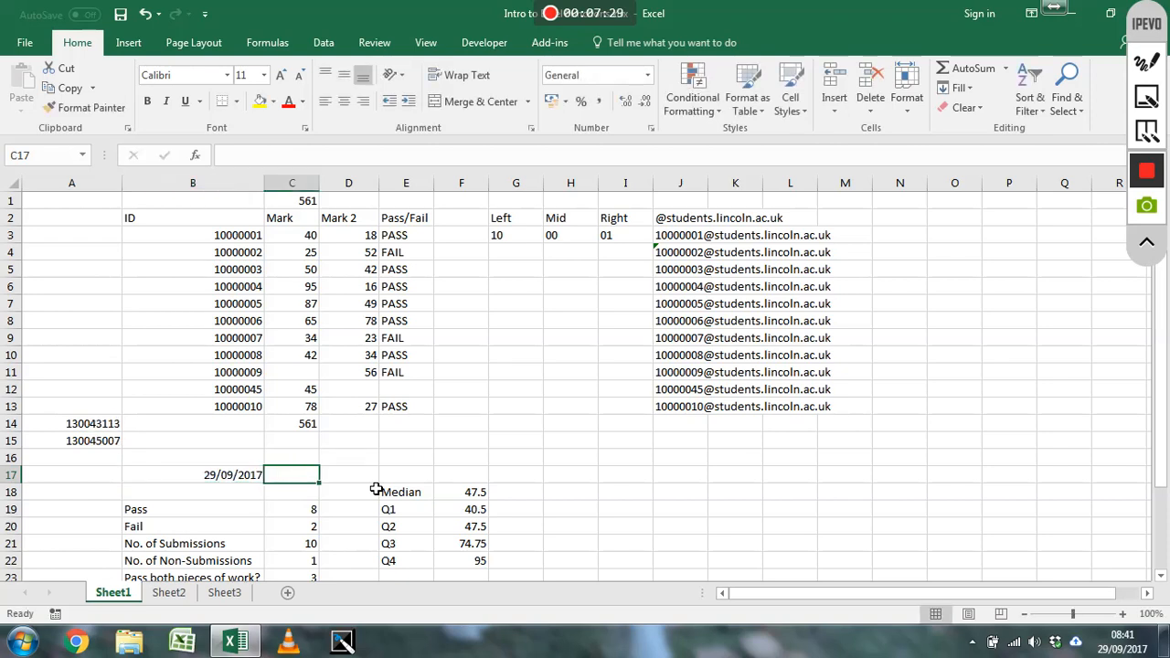
pyautogui.press('Left')
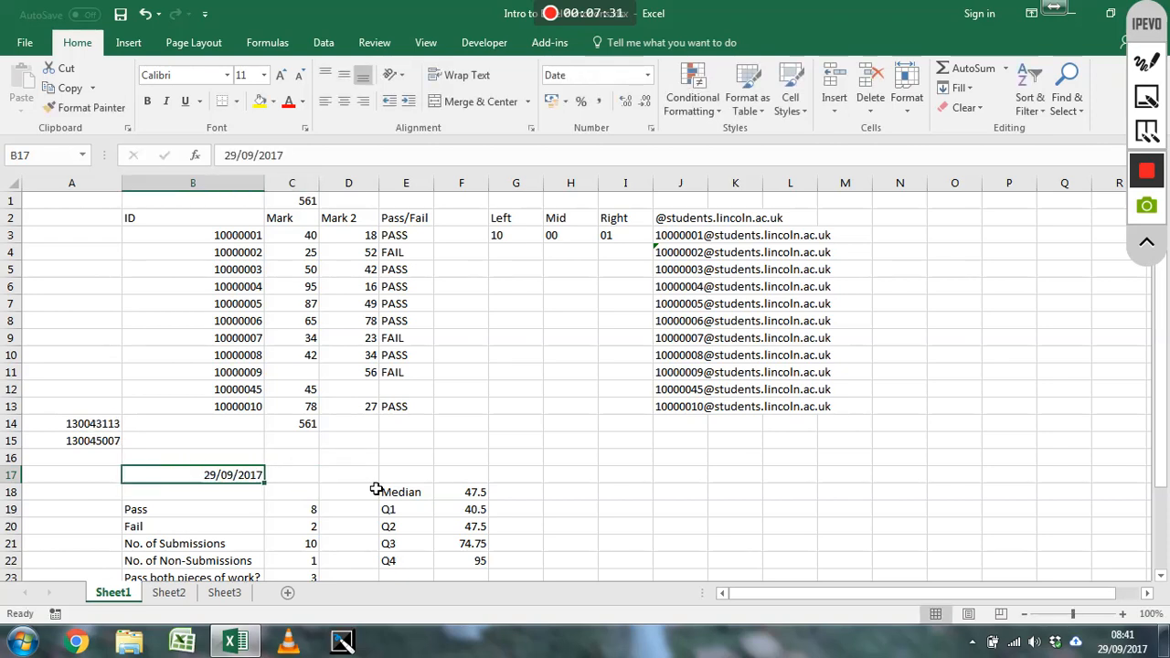
# Enter =TEXT(B17,"ddd") in cell C17 to return the abbreviated weekday of the date
pyautogui.click(315, 480)
pyautogui.write('=')
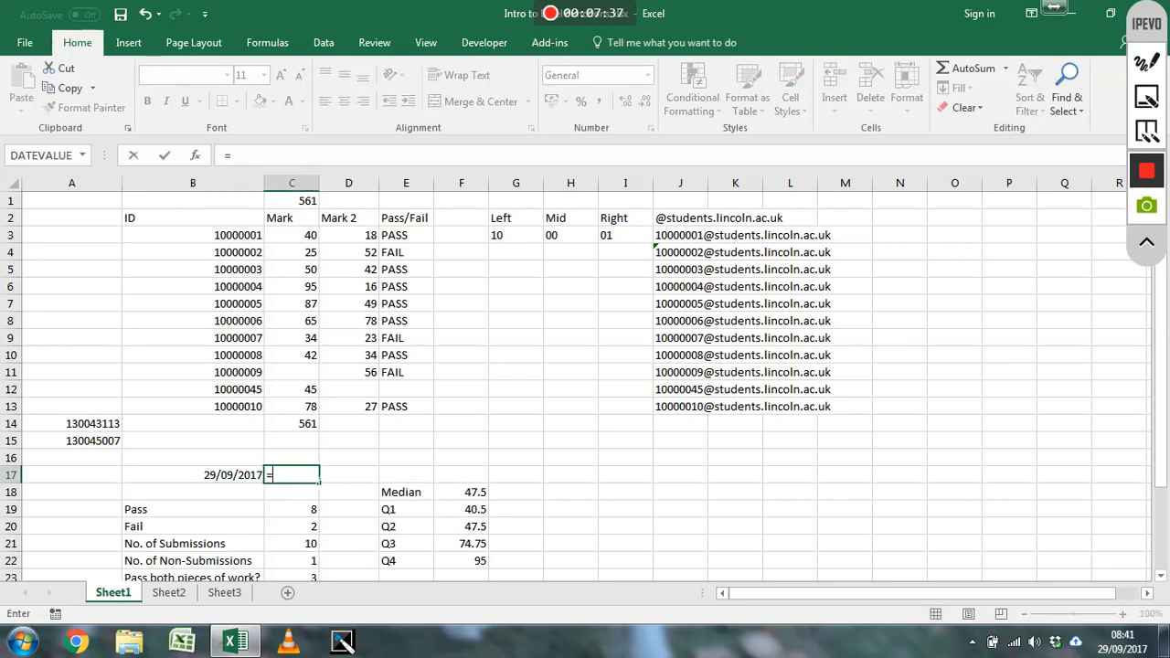
pyautogui.write('text(')
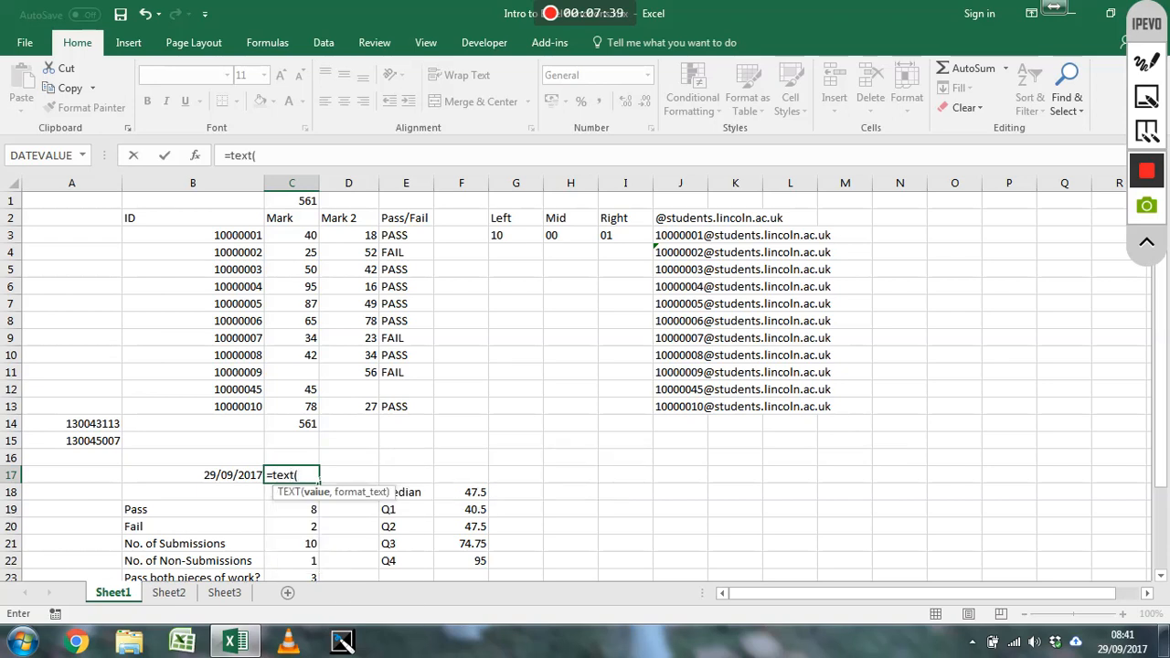
pyautogui.press('Left')
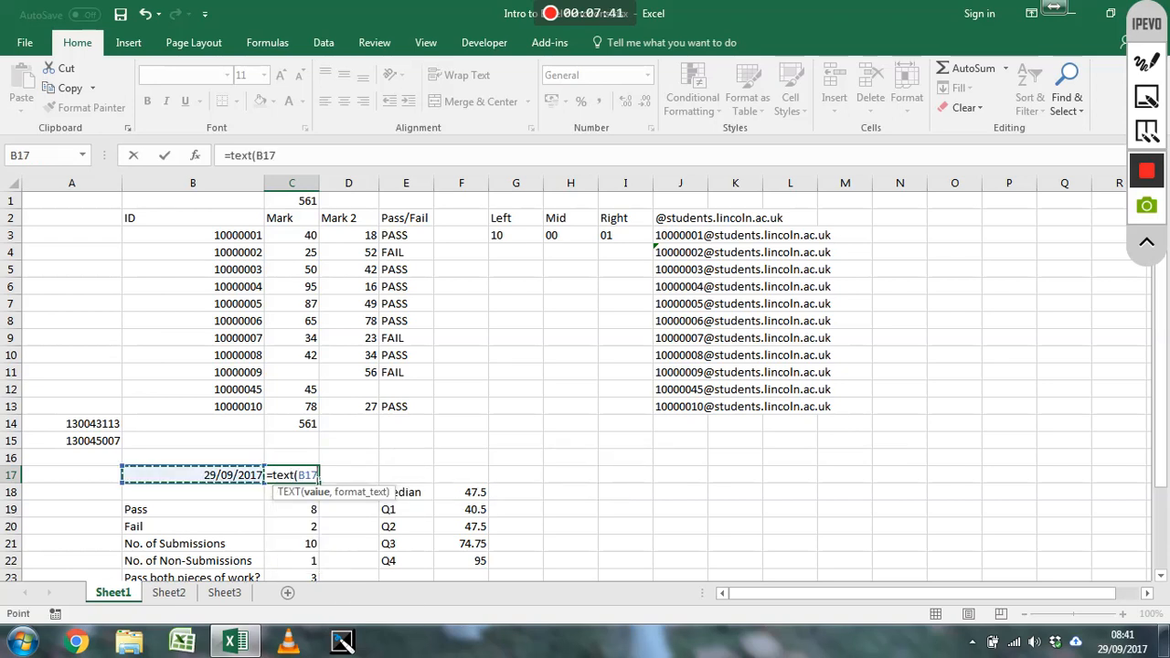
pyautogui.write(',"')
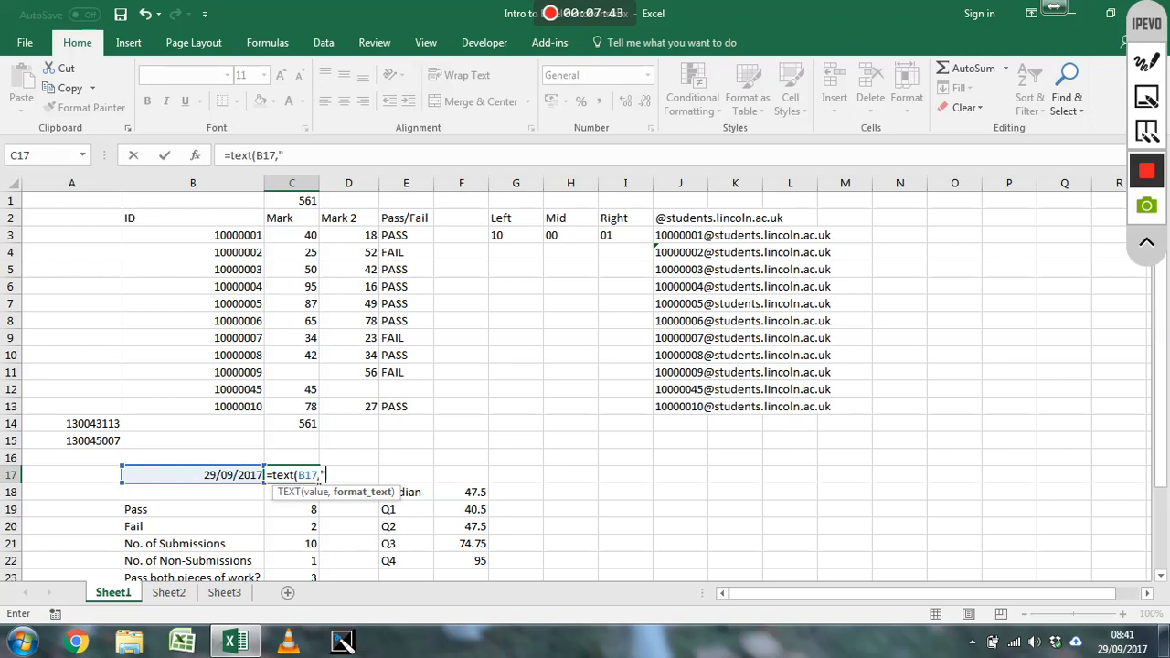
pyautogui.write('ddd")')
pyautogui.press('Return')
# Change the format code in the C17 TEXT formula to "dddd" to return the full weekday name
pyautogui.click(315, 480)
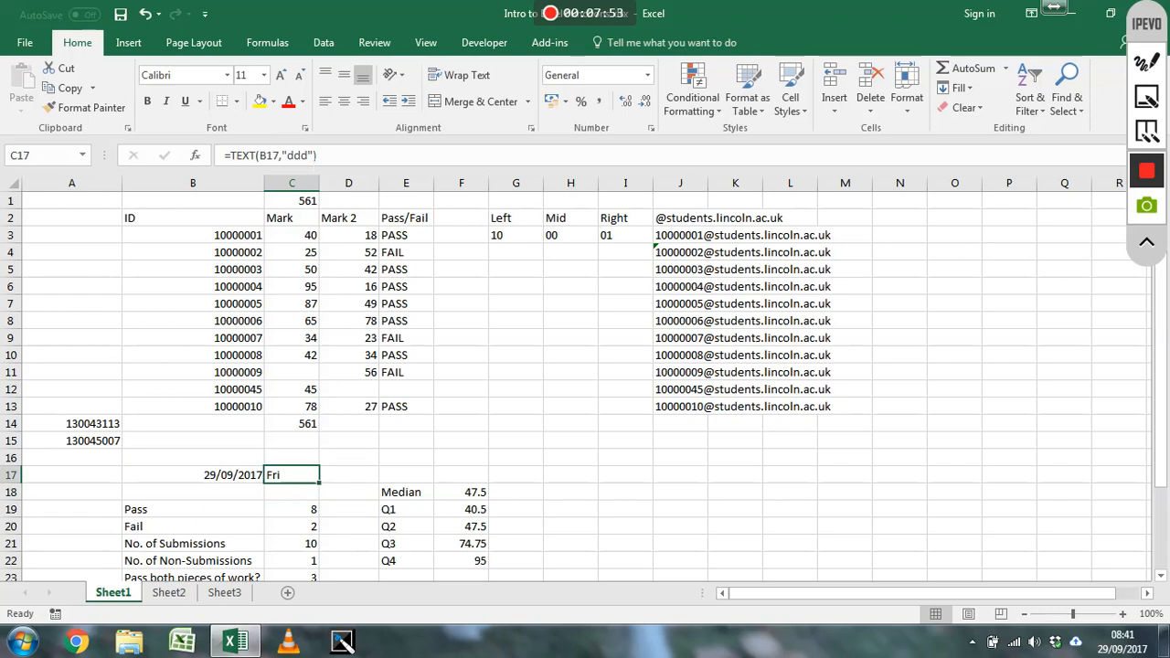
pyautogui.press('F2')
pyautogui.write('d')
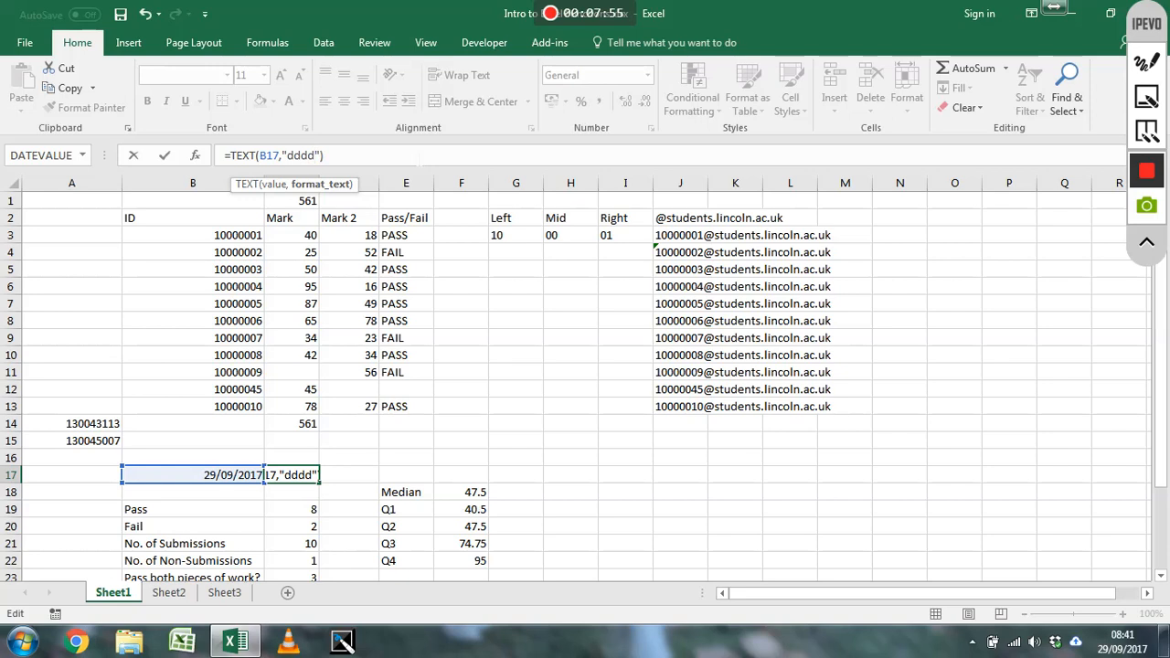
pyautogui.press('Return')
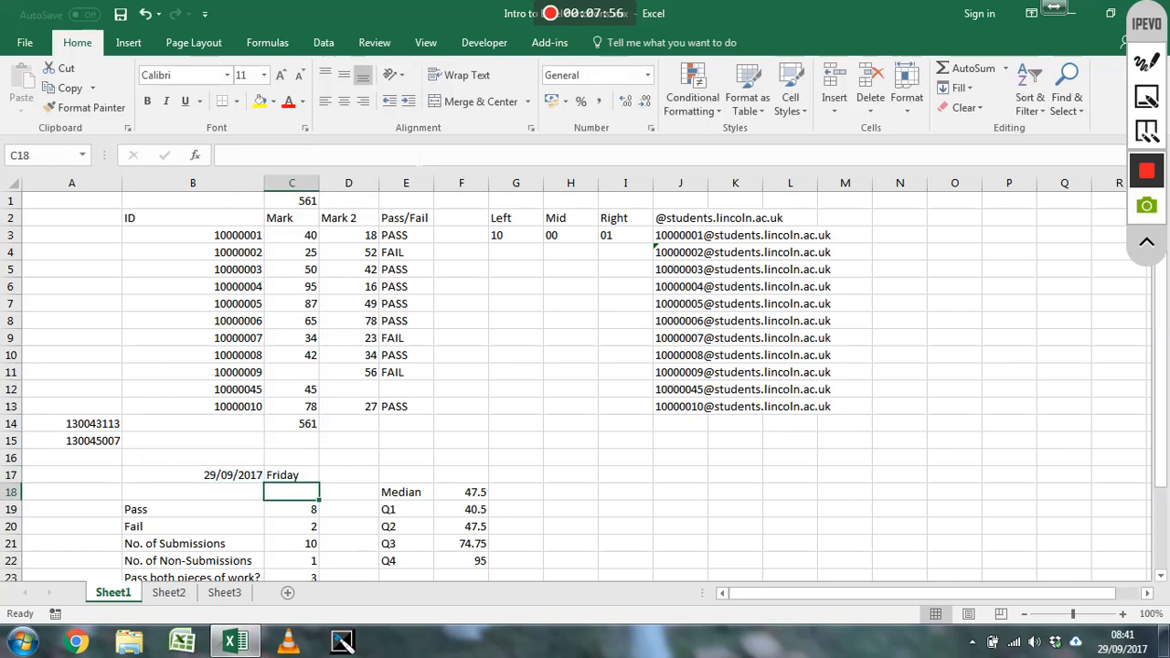
# Examine the weekday TEXT formula in C17 and its reference to the date cell
pyautogui.click(286, 481)
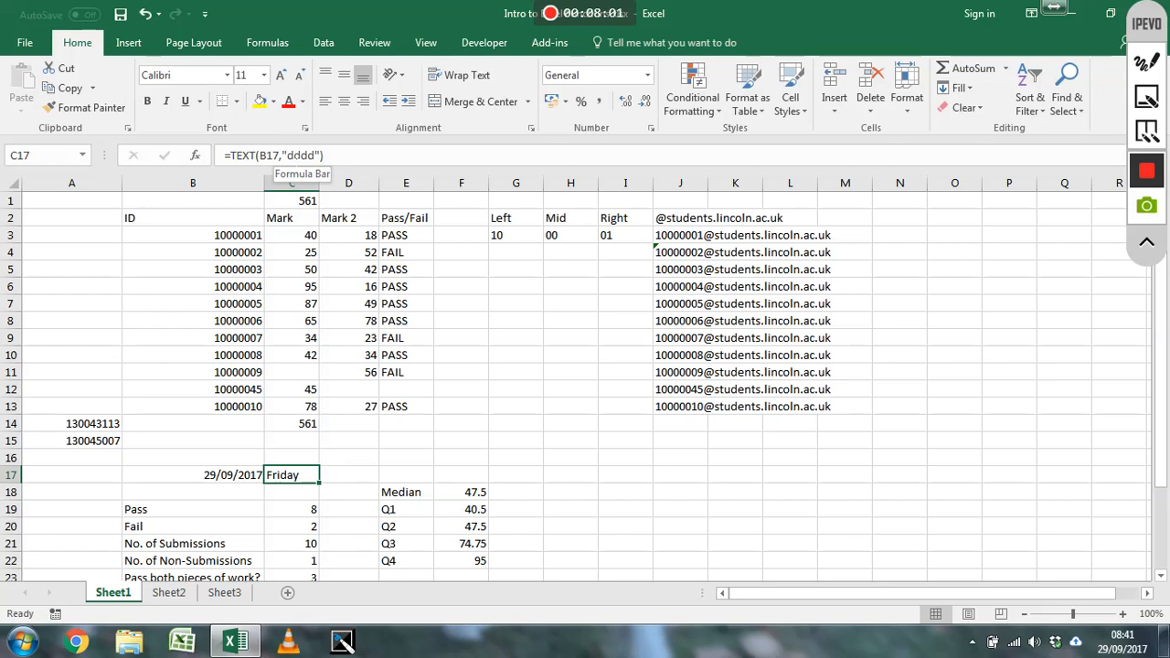
pyautogui.click(287, 156)
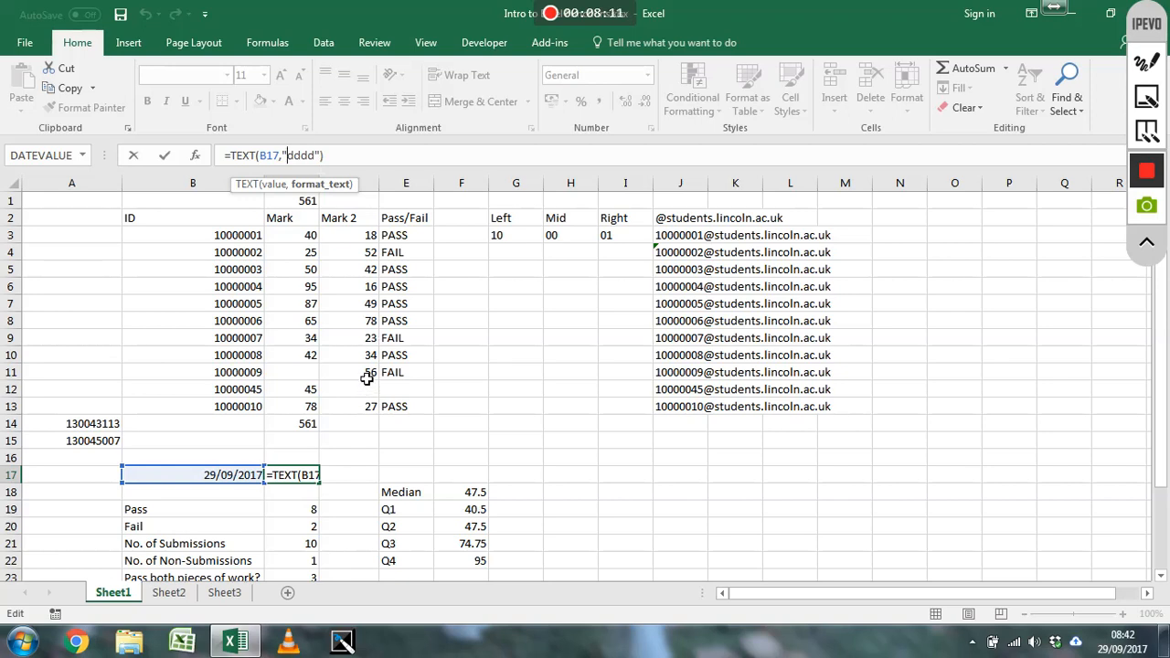
pyautogui.hotkey('ctrl', 'Return')
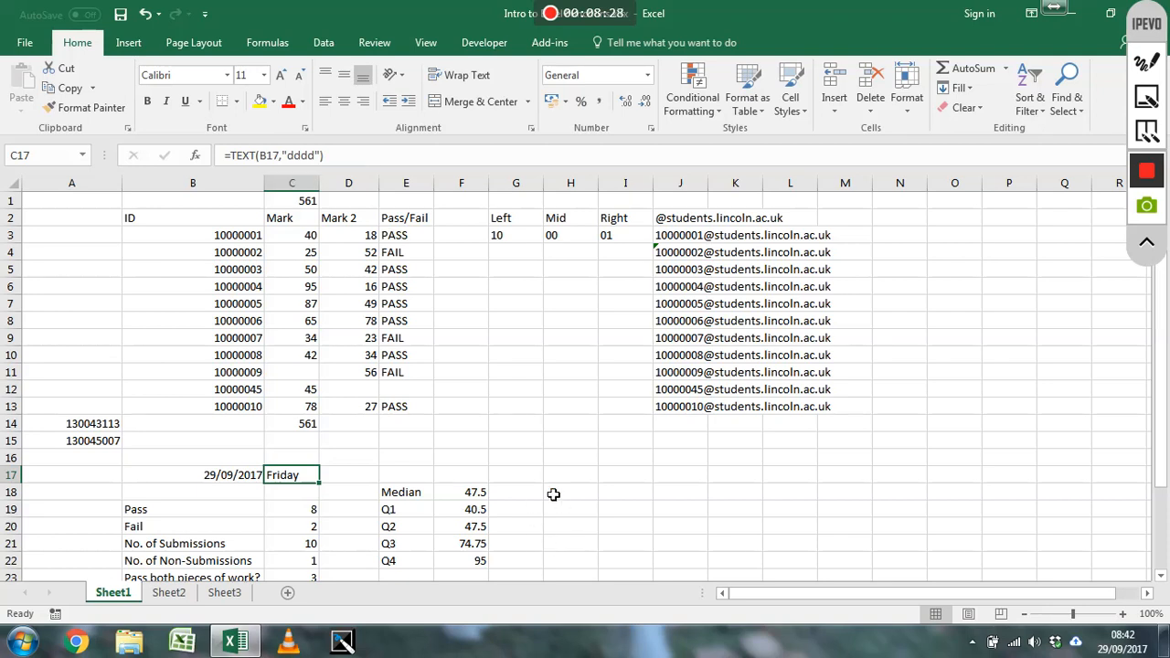
pyautogui.scroll(-2, 568, 496)
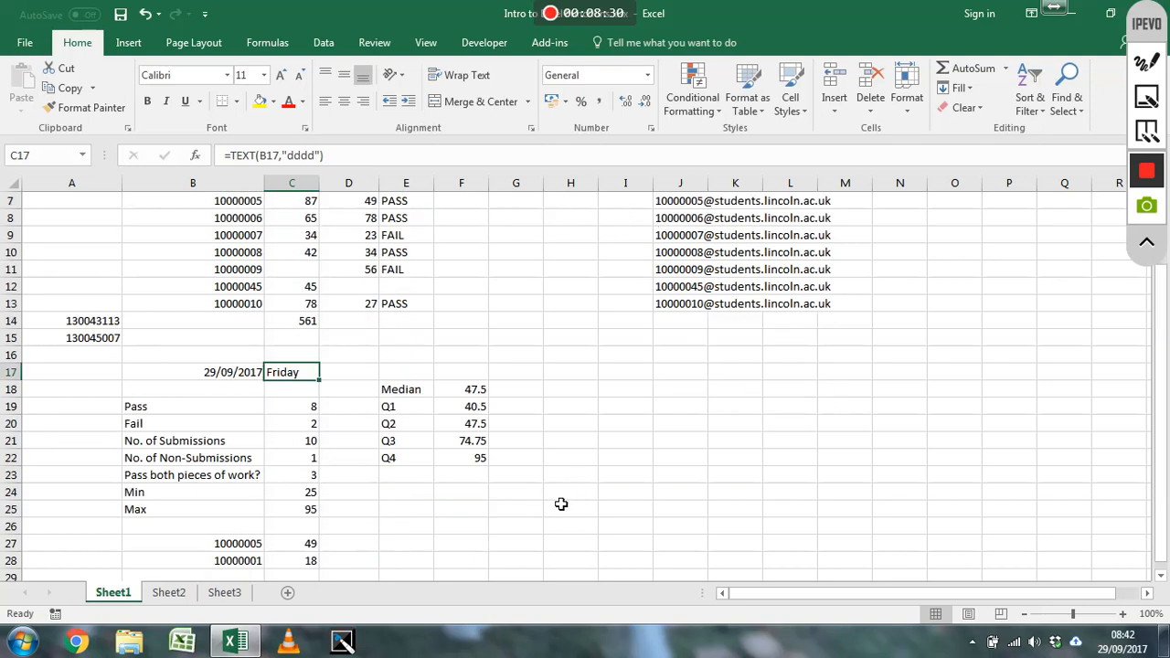
# Enter 15.5 in cell I18 and add the headings Round in J17 and INT in K17
pyautogui.click(647, 389)
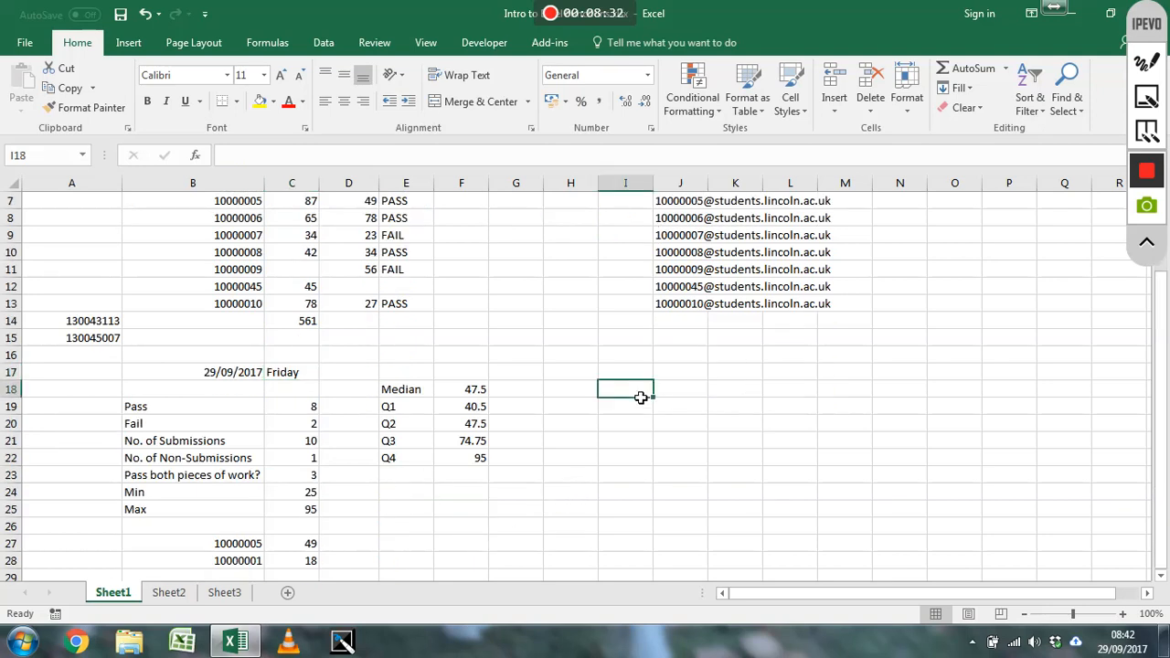
pyautogui.write('15.5')
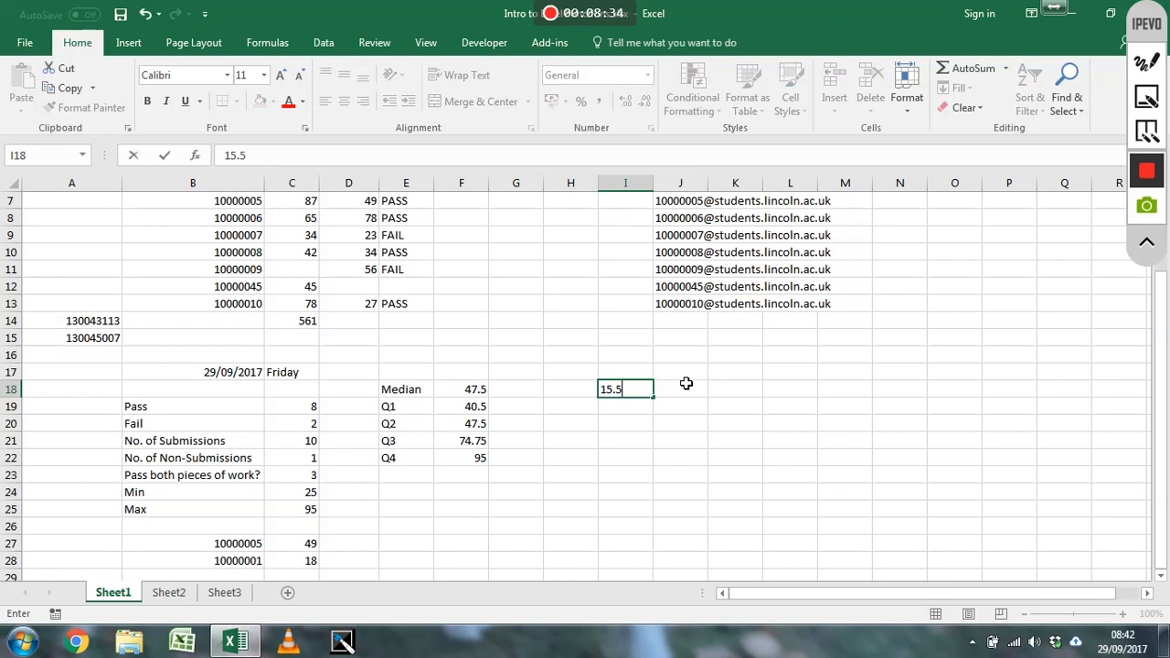
pyautogui.press('Tab')
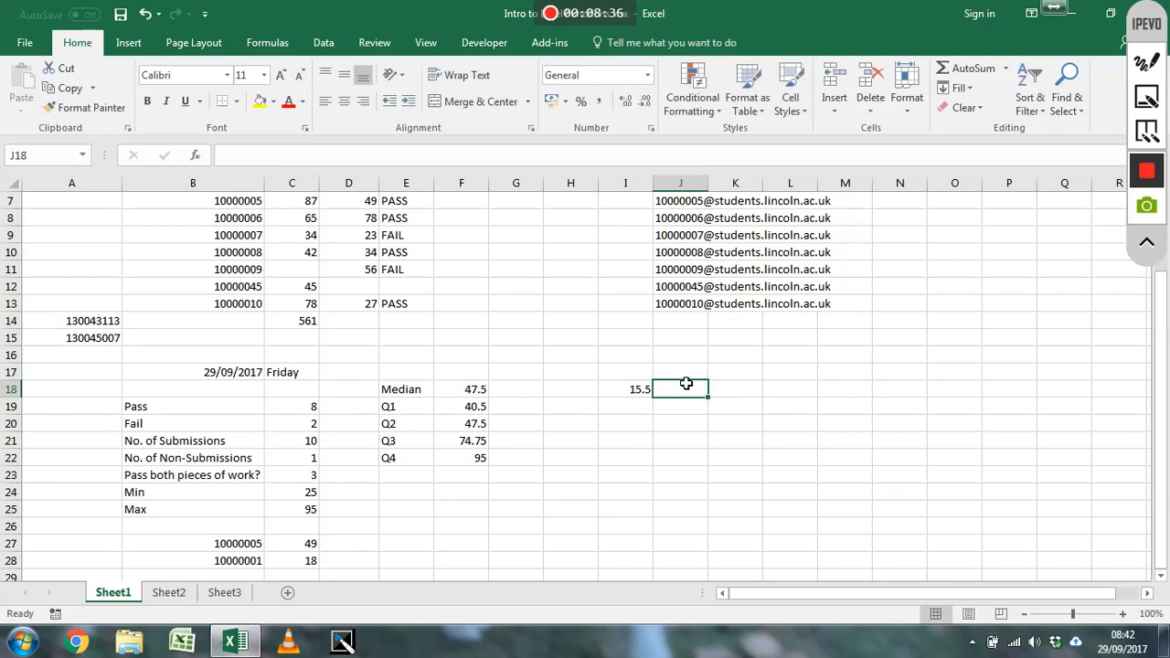
pyautogui.press('Up')
pyautogui.write('Round')
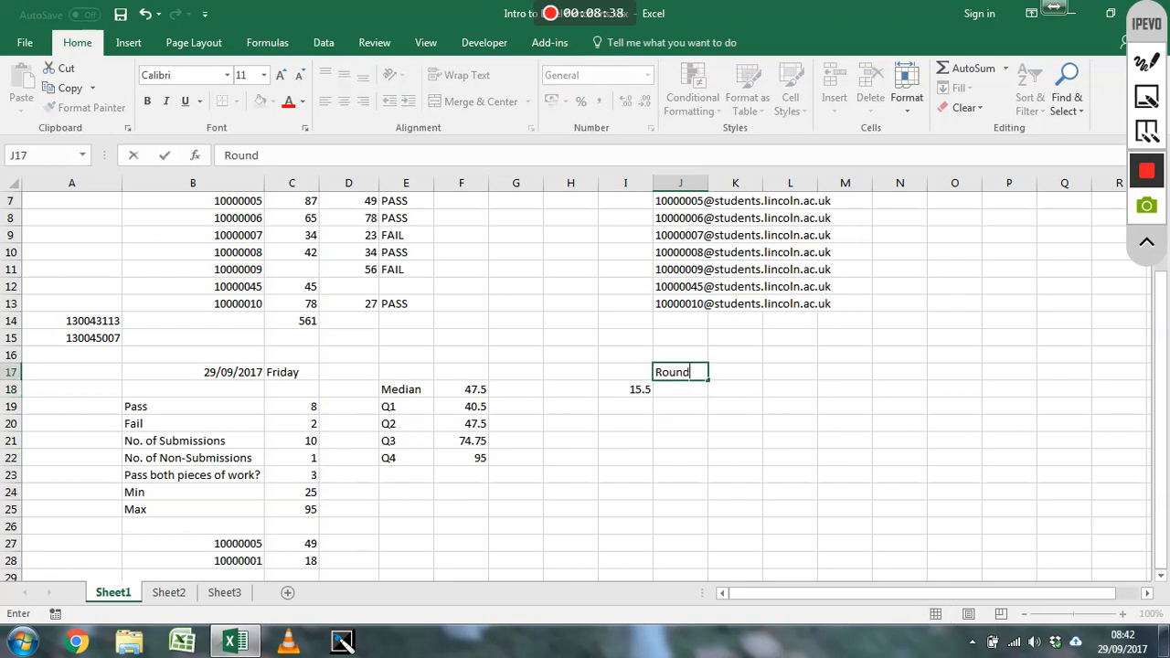
pyautogui.press('Tab')
pyautogui.write('INT')
pyautogui.press('Return')
# Enter =ROUND(I18,0) in cell J18 to round the number to zero decimal places
pyautogui.press('Left')
pyautogui.write('=')
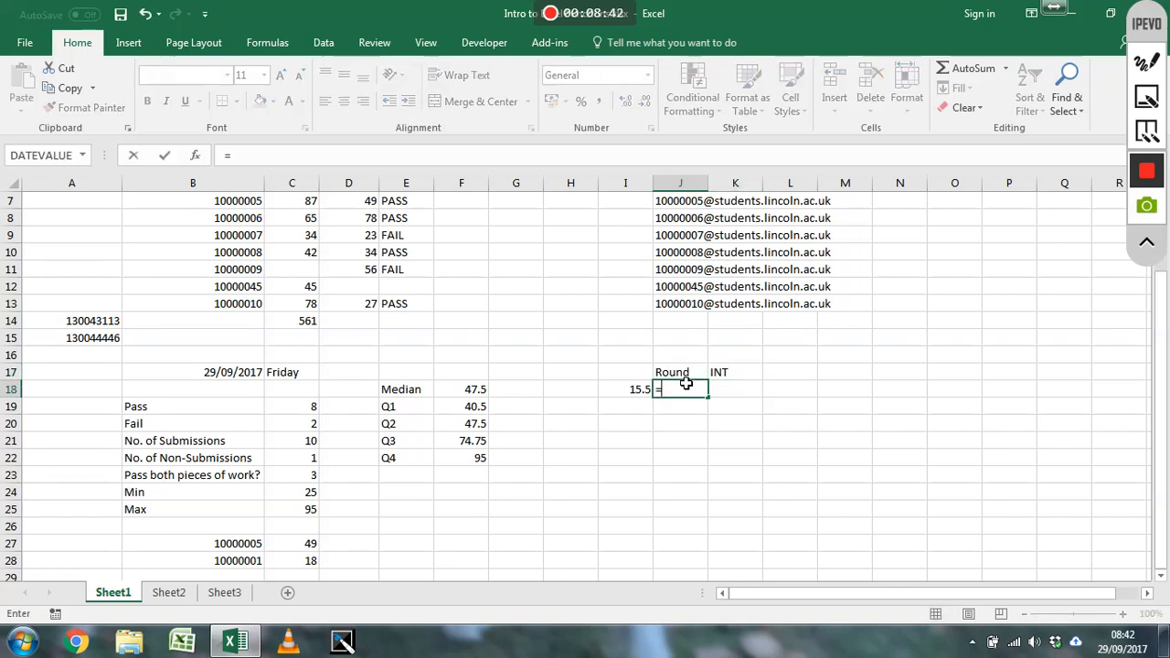
pyautogui.write('round(')
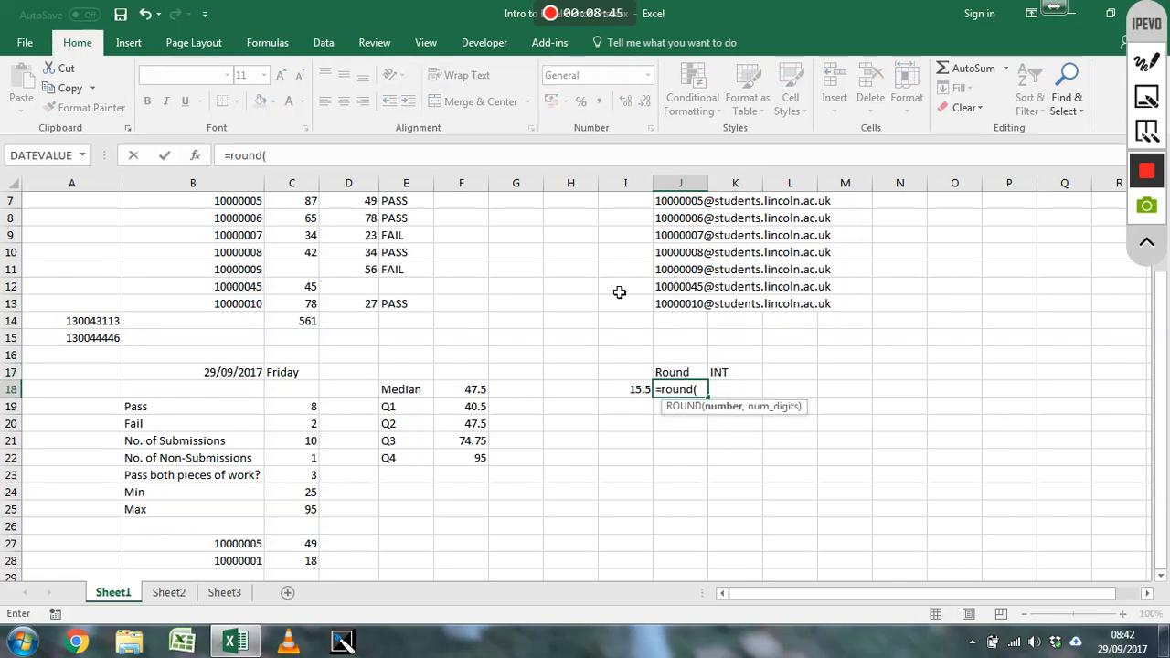
pyautogui.press('Left')
pyautogui.write(',0)')
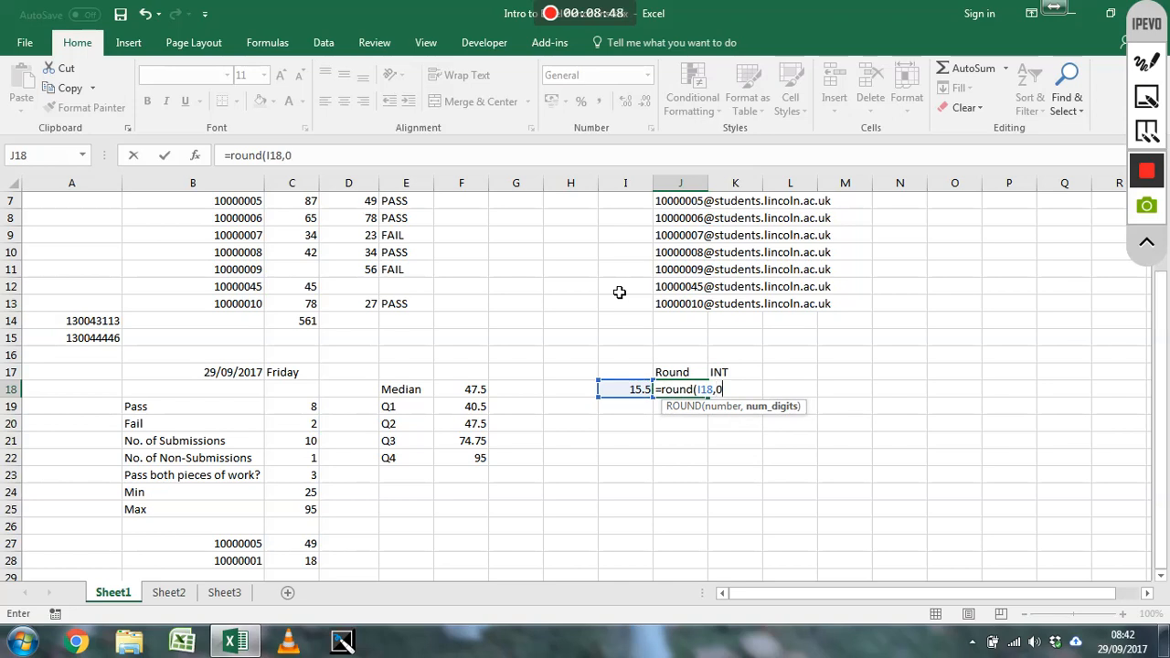
pyautogui.press('Return')
# Enter =INT(I18) in cell K18 to return the integer part of the number
pyautogui.press('Up')
pyautogui.press('Right')
pyautogui.write('=Int(')
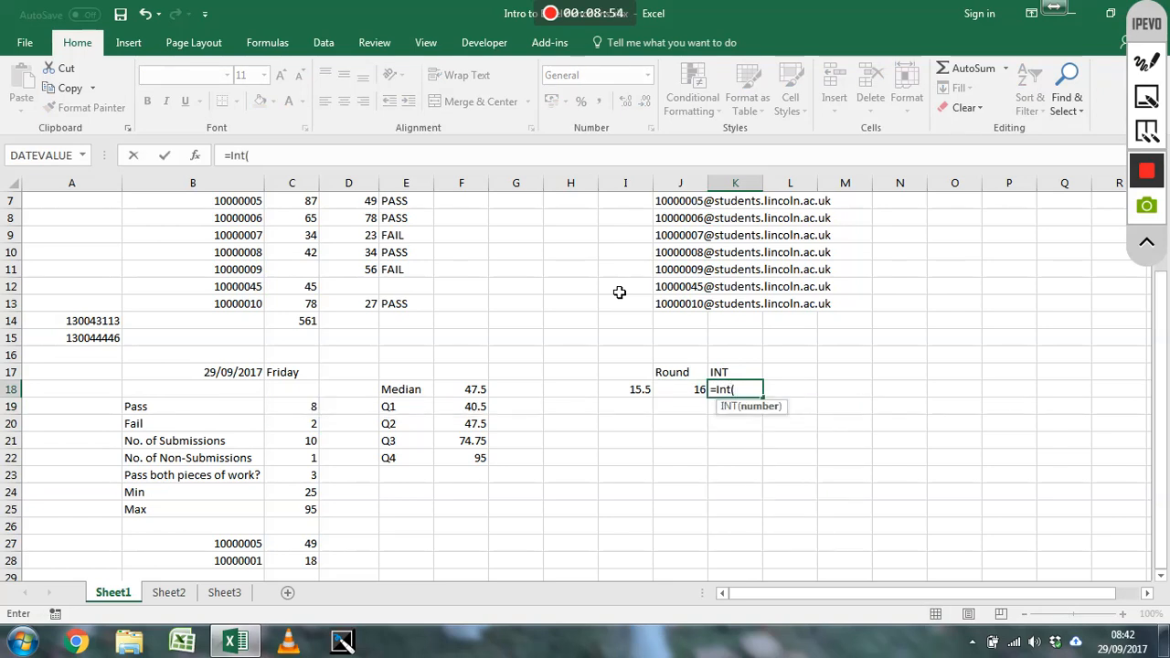
pyautogui.press('Left')
pyautogui.press('Left')
pyautogui.write(')')
pyautogui.press('Return')
pyautogui.press('Up')
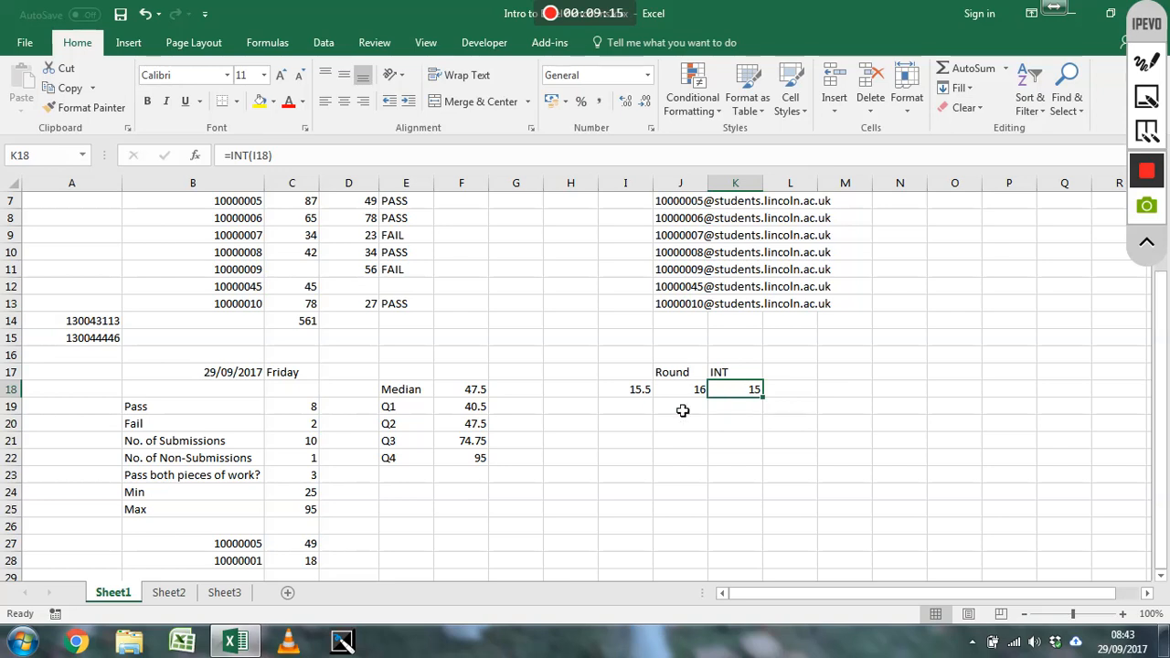
# Change the number in cell I18 to 15.4 to compare the ROUND and INT formulas
pyautogui.click(641, 391)
pyautogui.write('15.4')
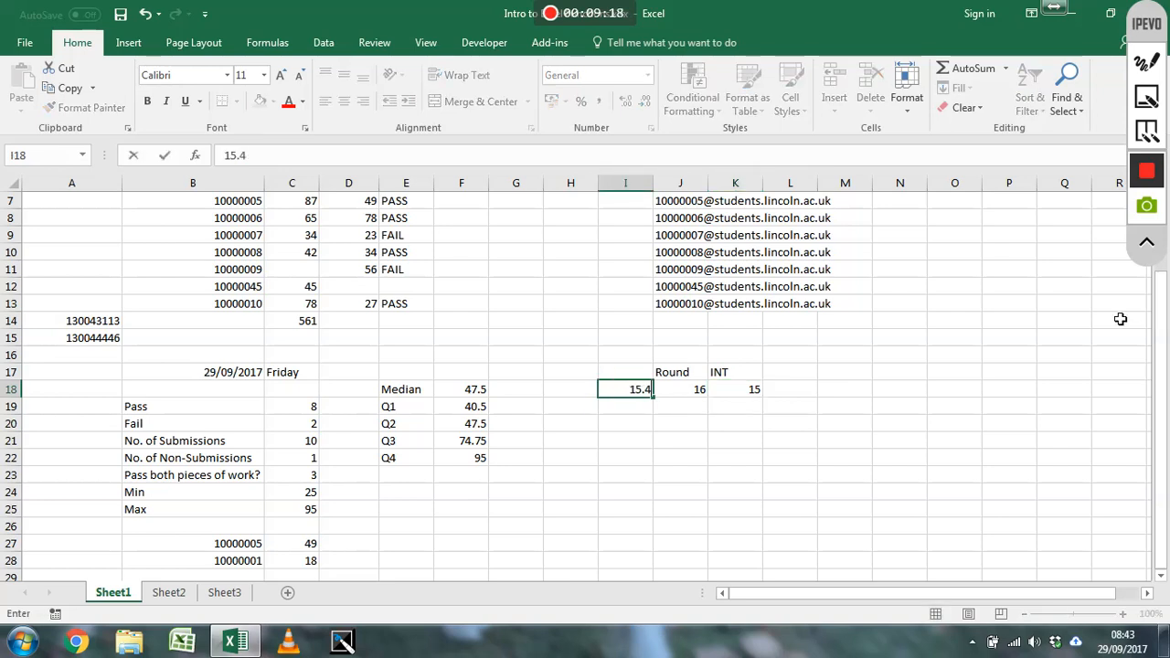
pyautogui.press('Return')
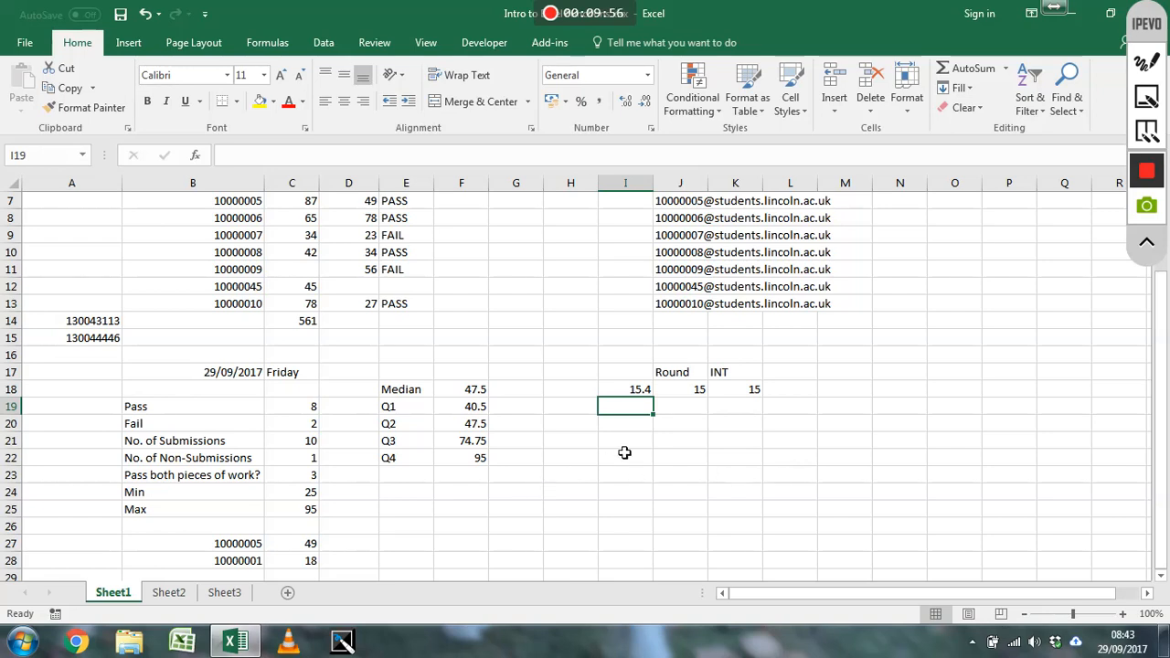
# Begin an IF formula in cell J19 with an AND test whose first condition is I18=15.4
pyautogui.scroll(1, 630, 453)
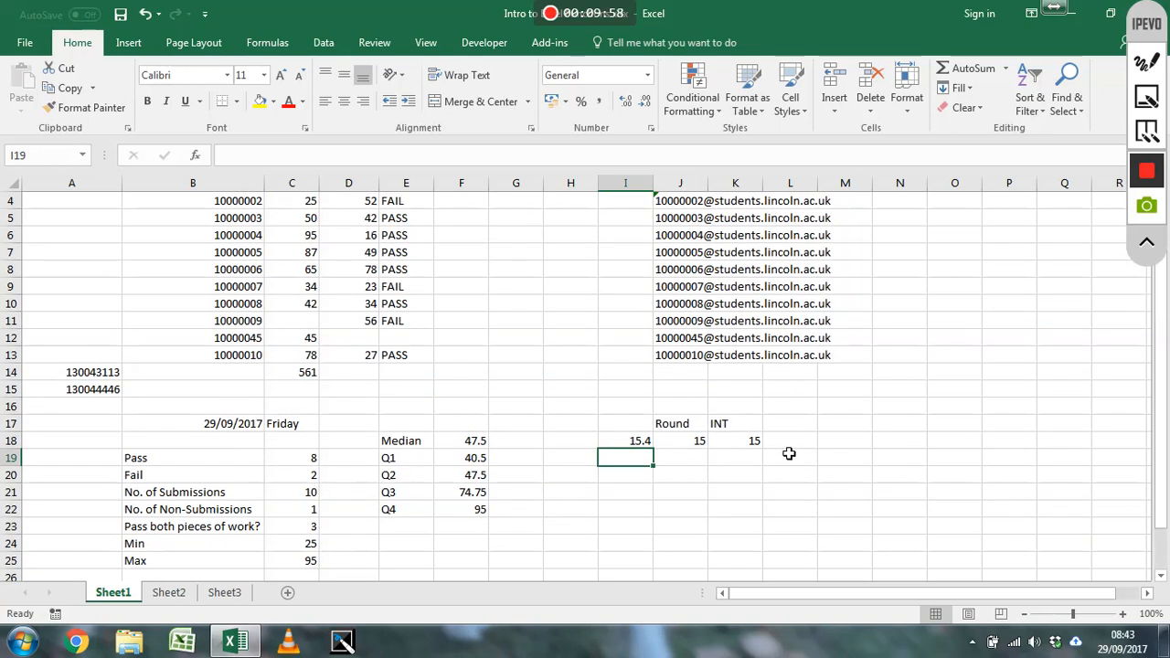
pyautogui.click(684, 463)
pyautogui.write('=int')
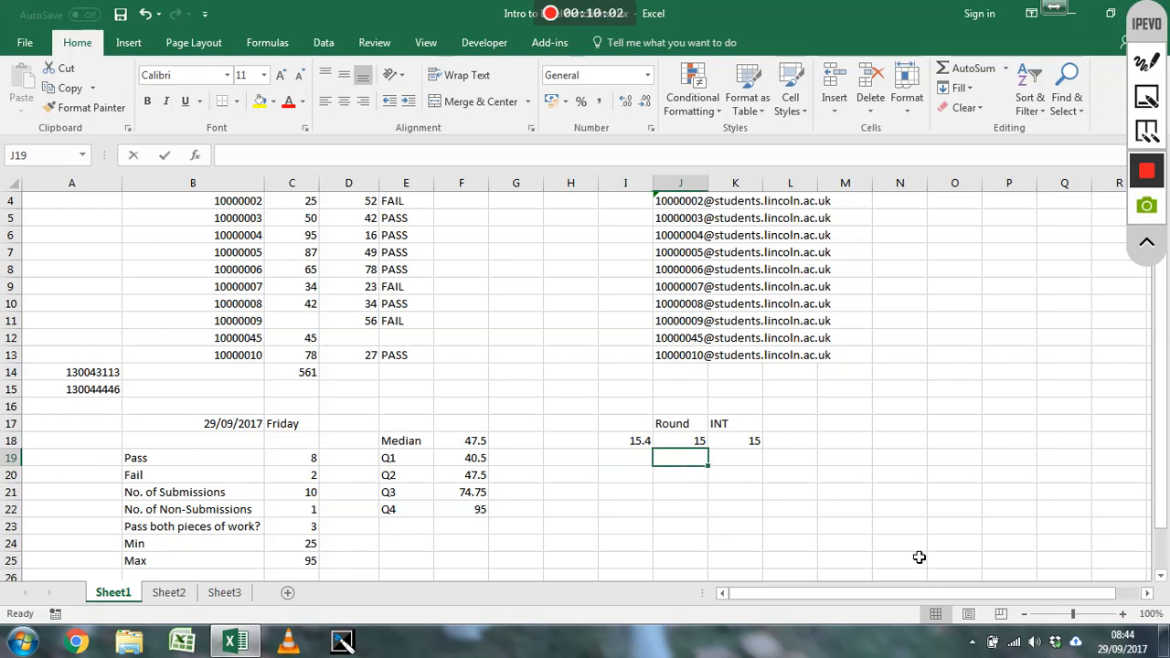
pyautogui.write('if(')
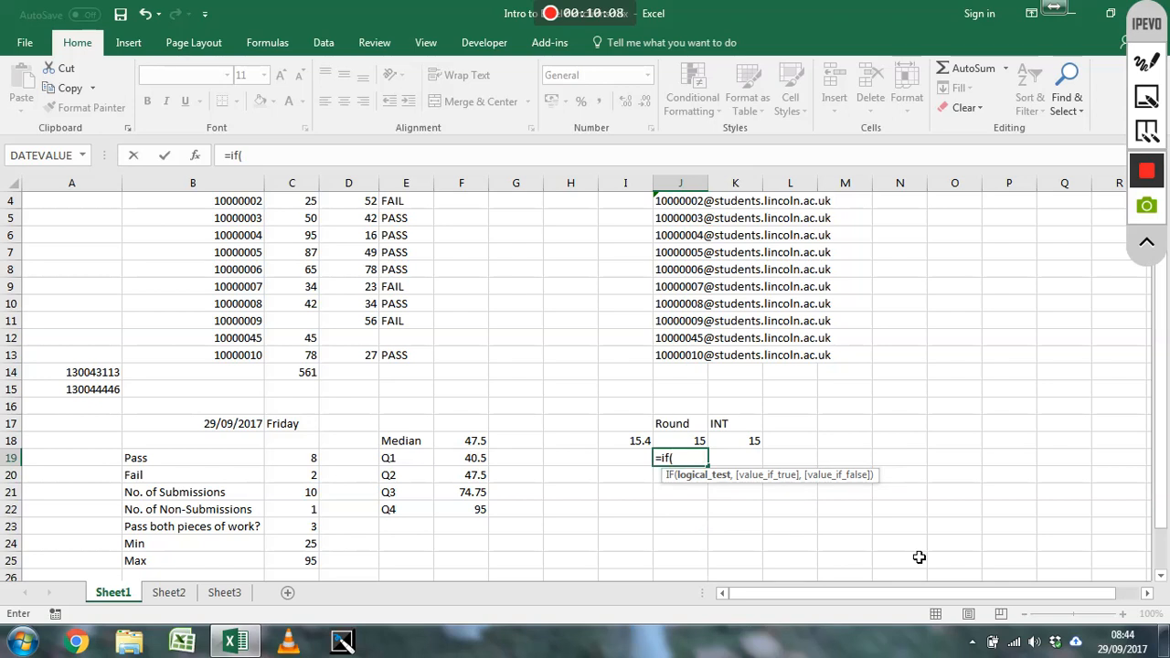
pyautogui.write('and(')
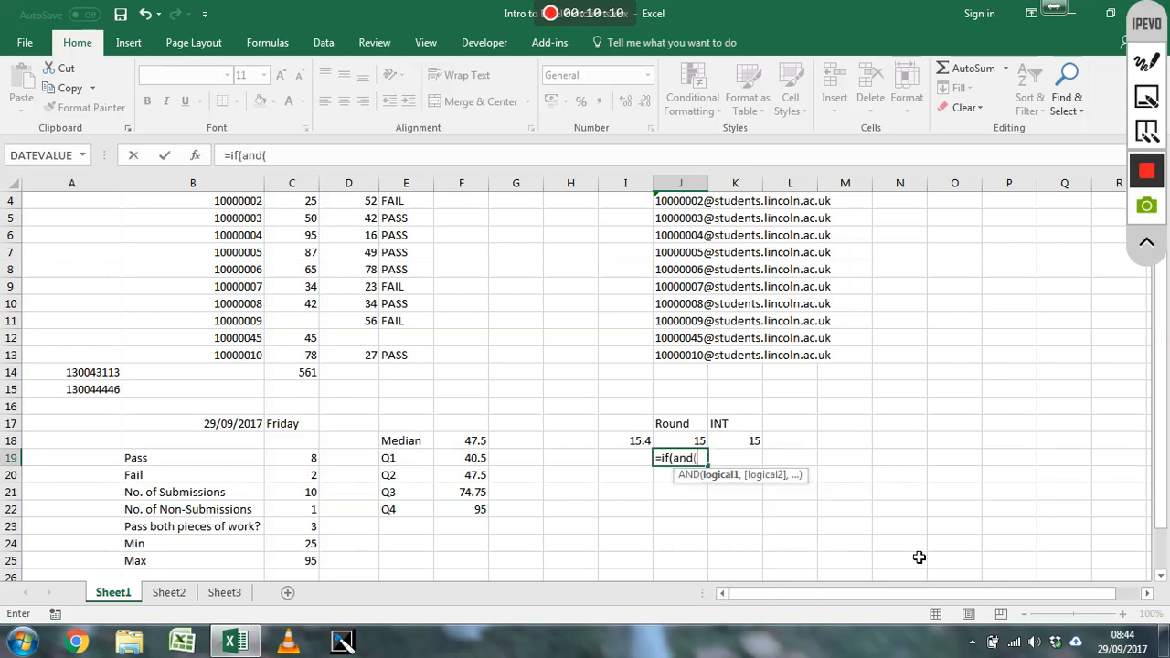
pyautogui.click(645, 443)
pyautogui.write('=15.4')
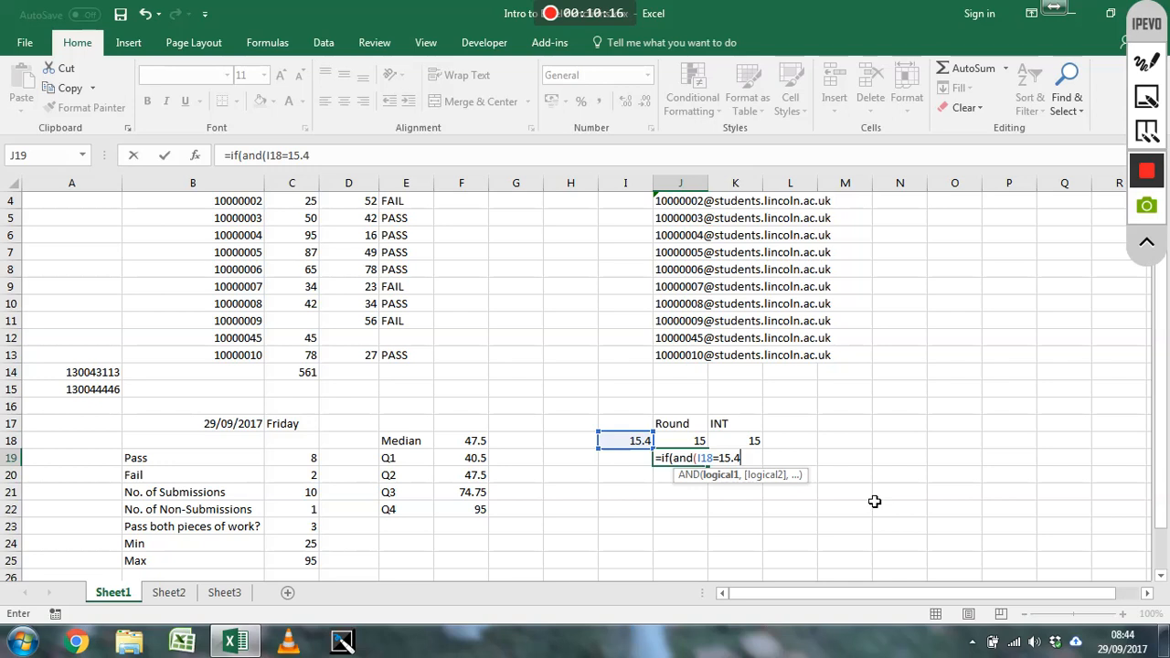
pyautogui.write(',')
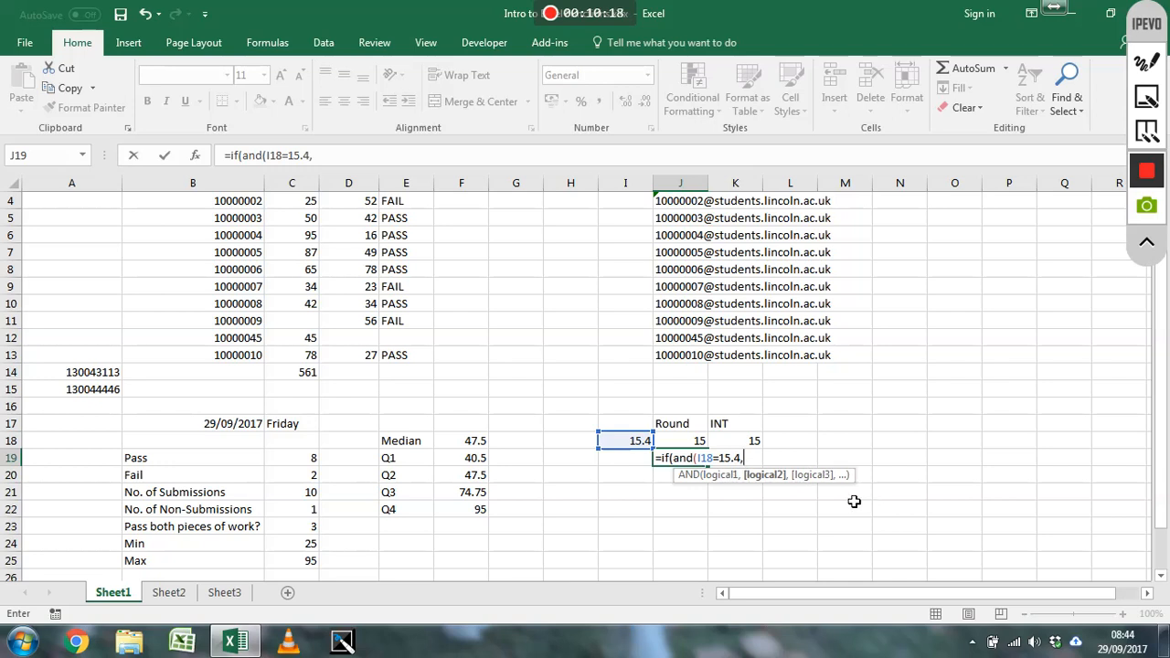
pyautogui.click(640, 441)
pyautogui.write('=')
pyautogui.press('BackSpace')
pyautogui.press('BackSpace')
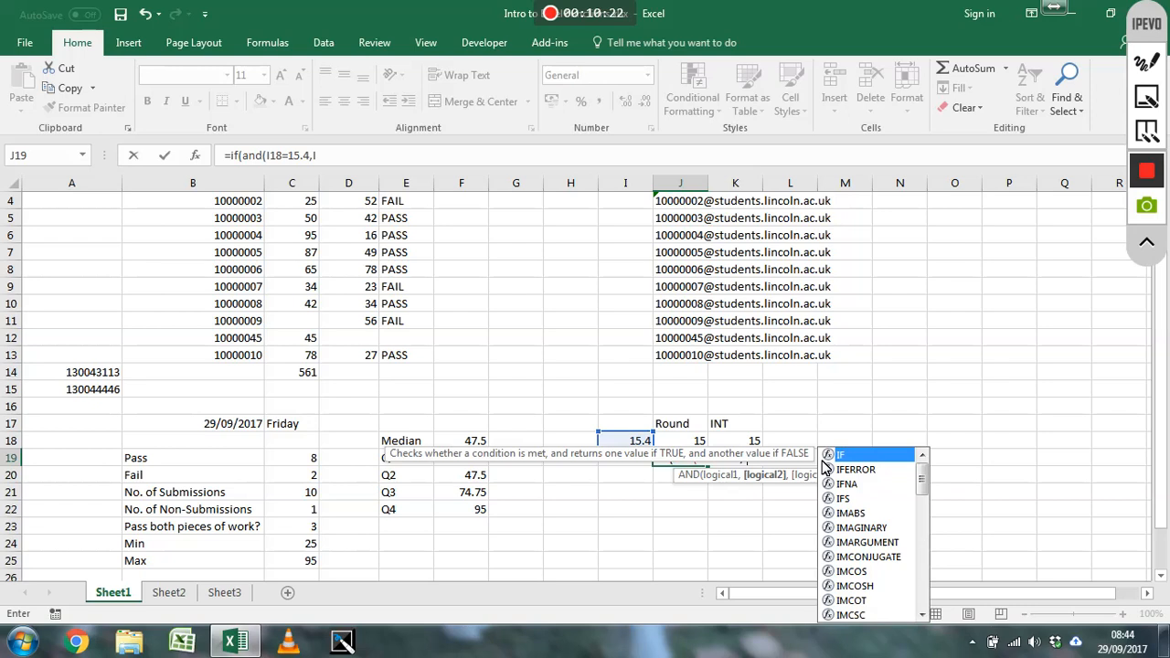
pyautogui.press('BackSpace')
# Add J18=15 as the second AND condition and complete the IF formula to return "Y" if true and "N" if false
pyautogui.press('Up')
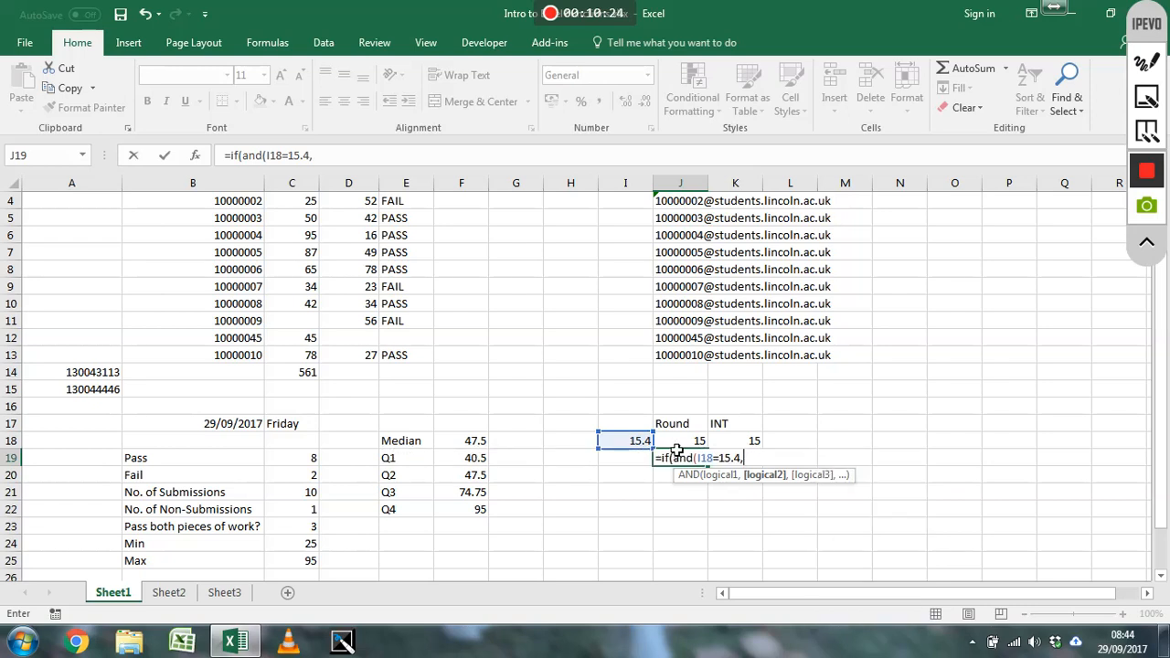
pyautogui.write('=15')
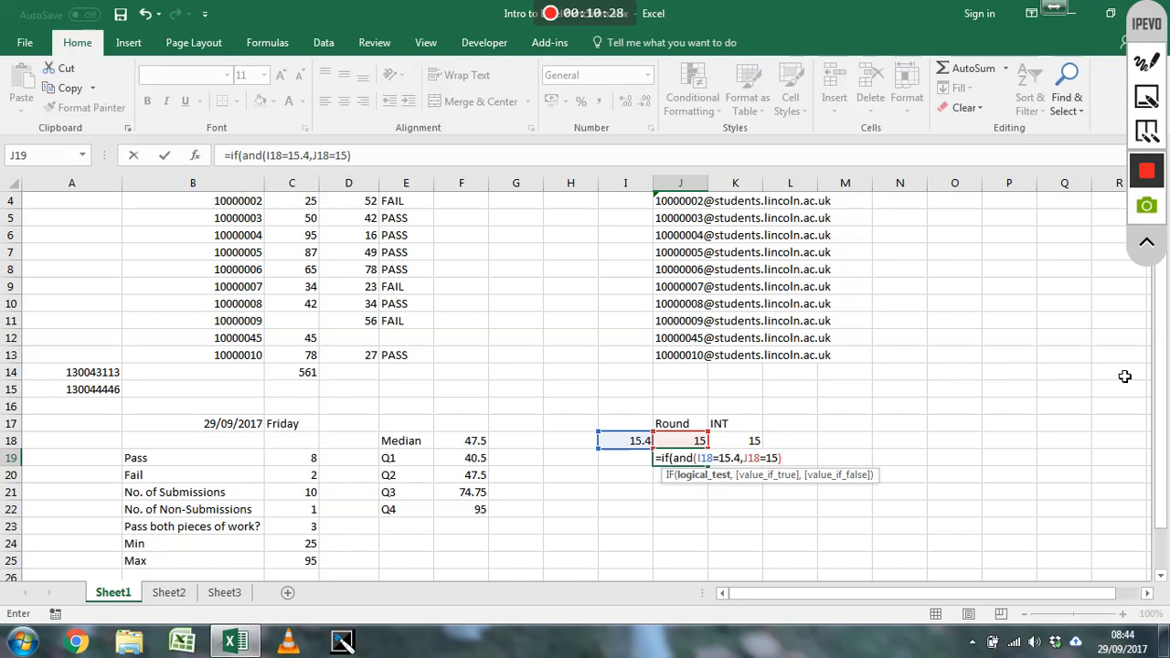
pyautogui.write('),"Y","N")')
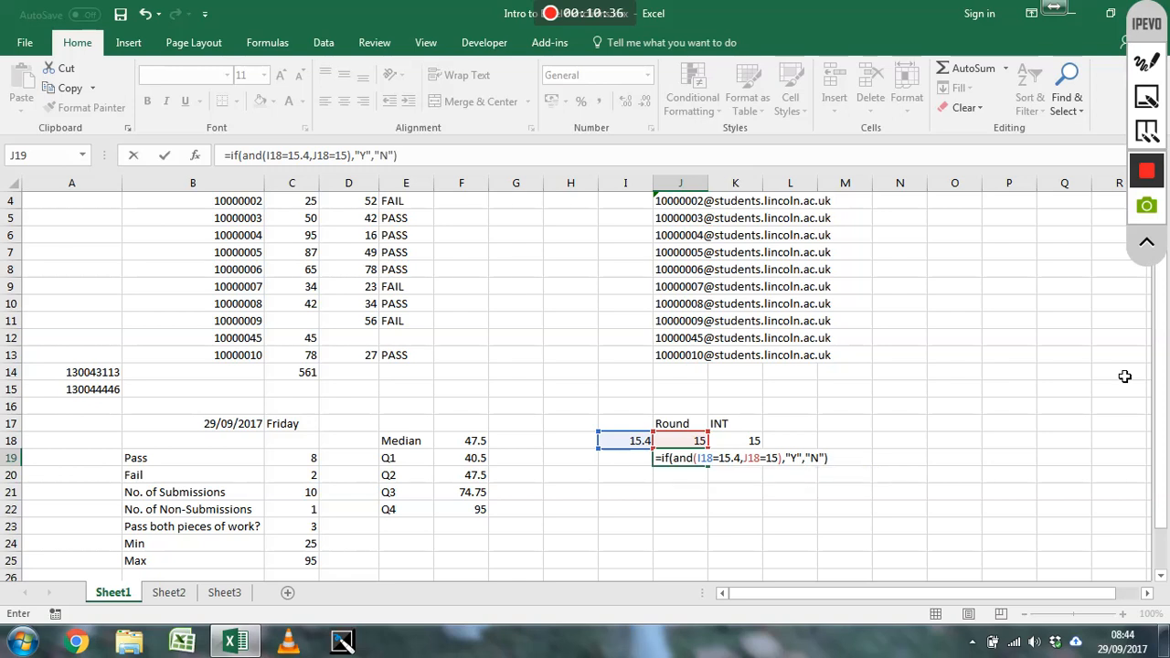
pyautogui.press('Return')
pyautogui.press('Up')
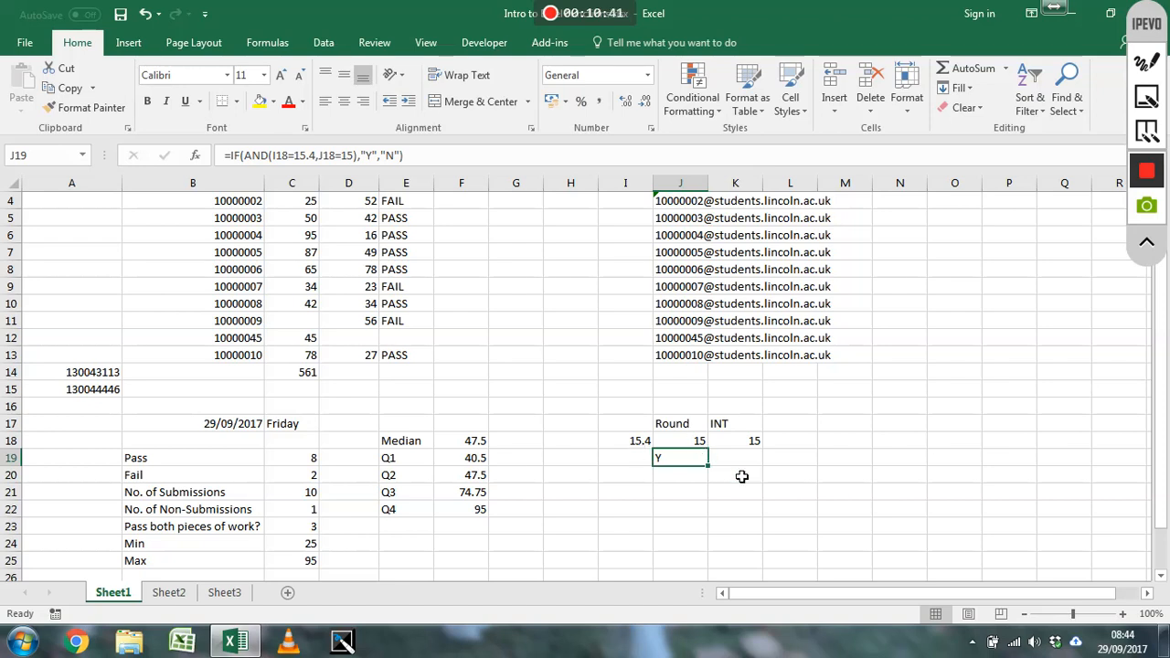
# Clear cell J18 to test the AND formula in J19, and undo the deletion
pyautogui.click(667, 444)
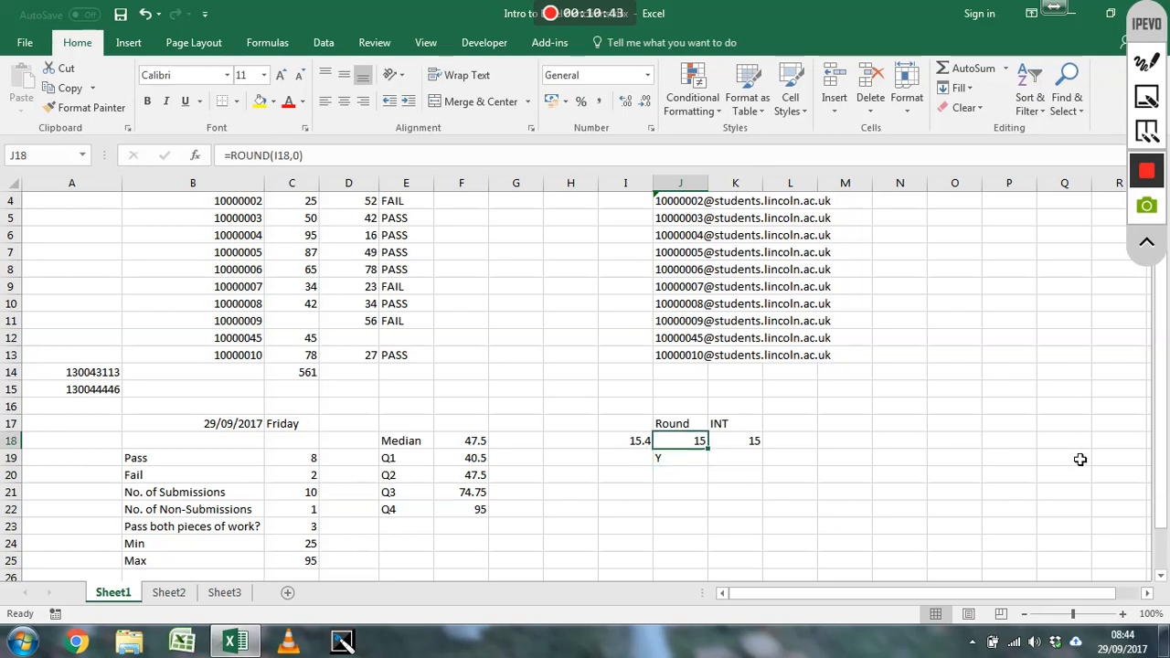
pyautogui.press('Delete')
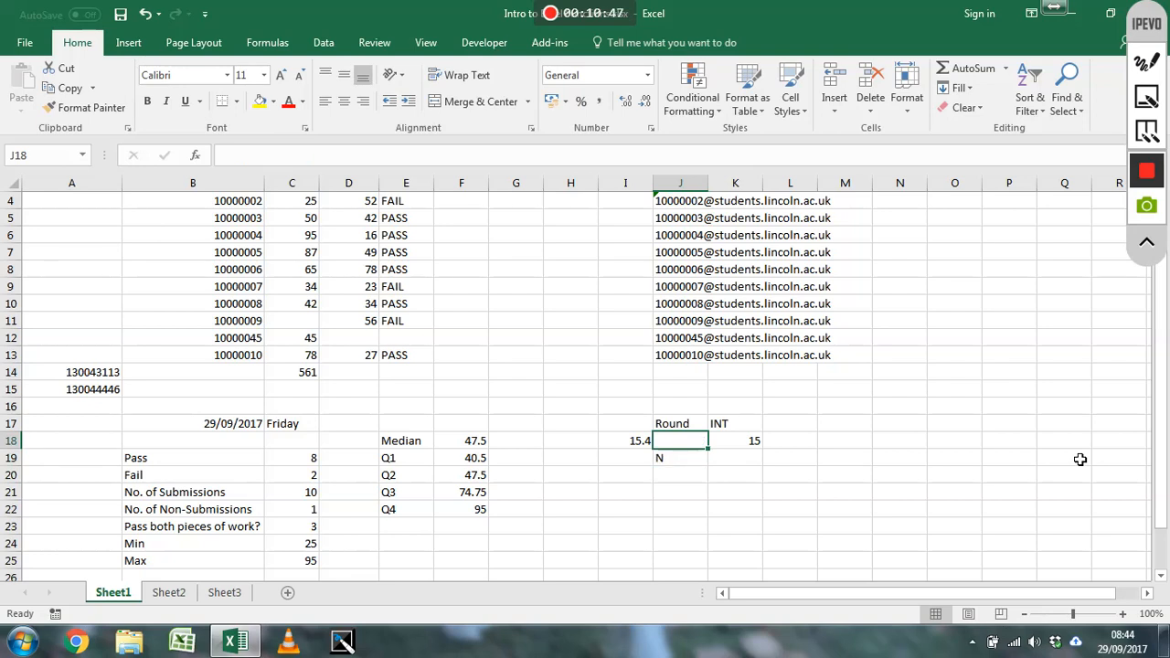
pyautogui.hotkey('ctrl', 'z')
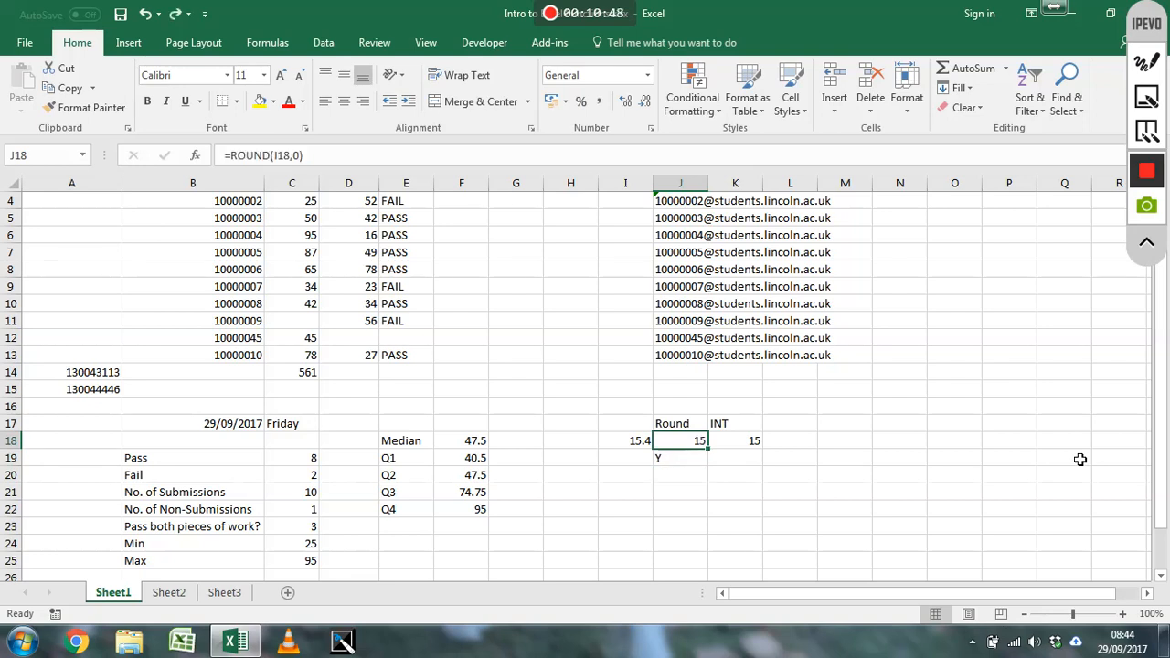
# Replace AND with OR in the J19 IF formula so that either condition is enough
pyautogui.click(691, 458)
pyautogui.click(271, 157)
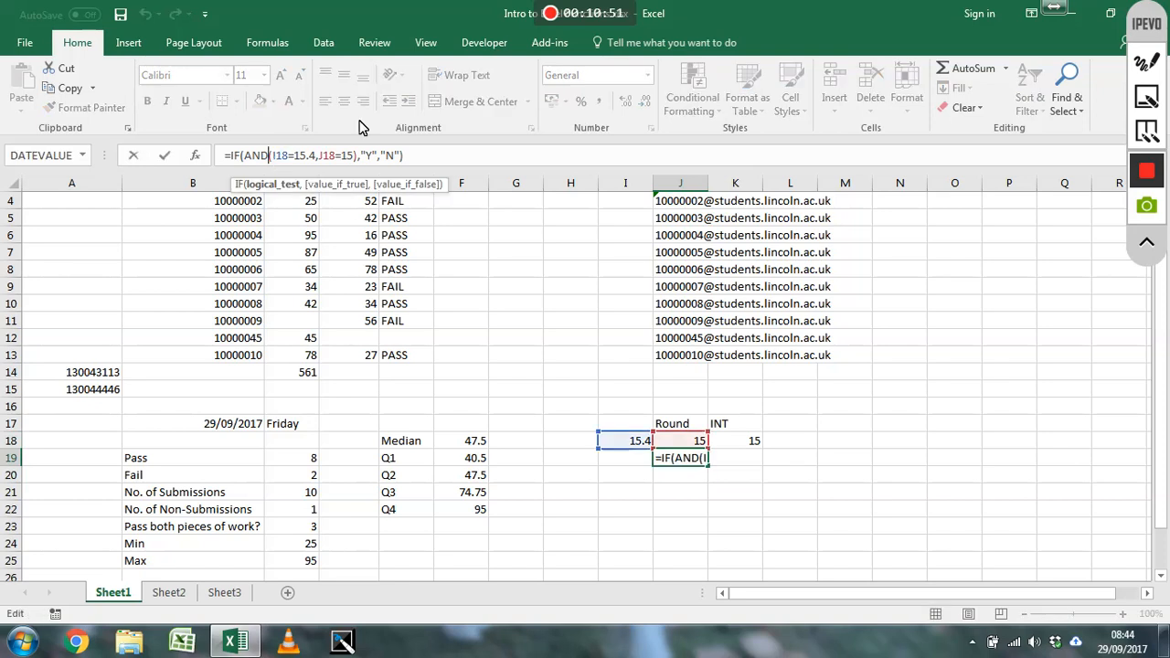
pyautogui.press('BackSpace')
pyautogui.press('BackSpace')
pyautogui.press('BackSpace')
pyautogui.write('OR')
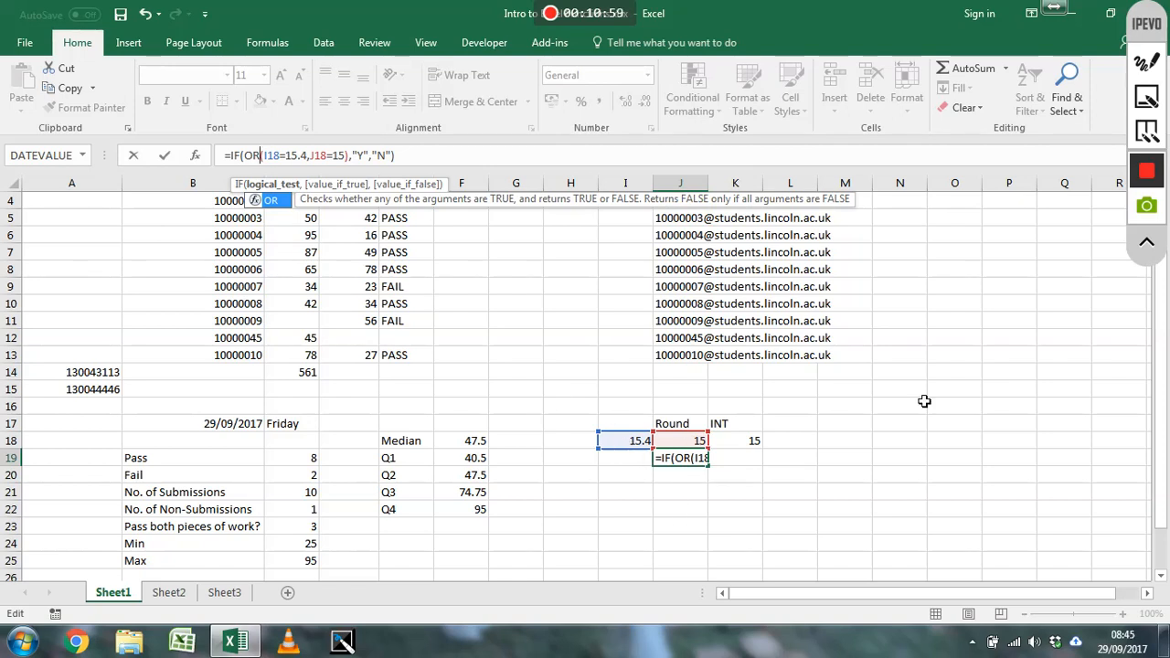
pyautogui.press('Return')
pyautogui.press('Up')
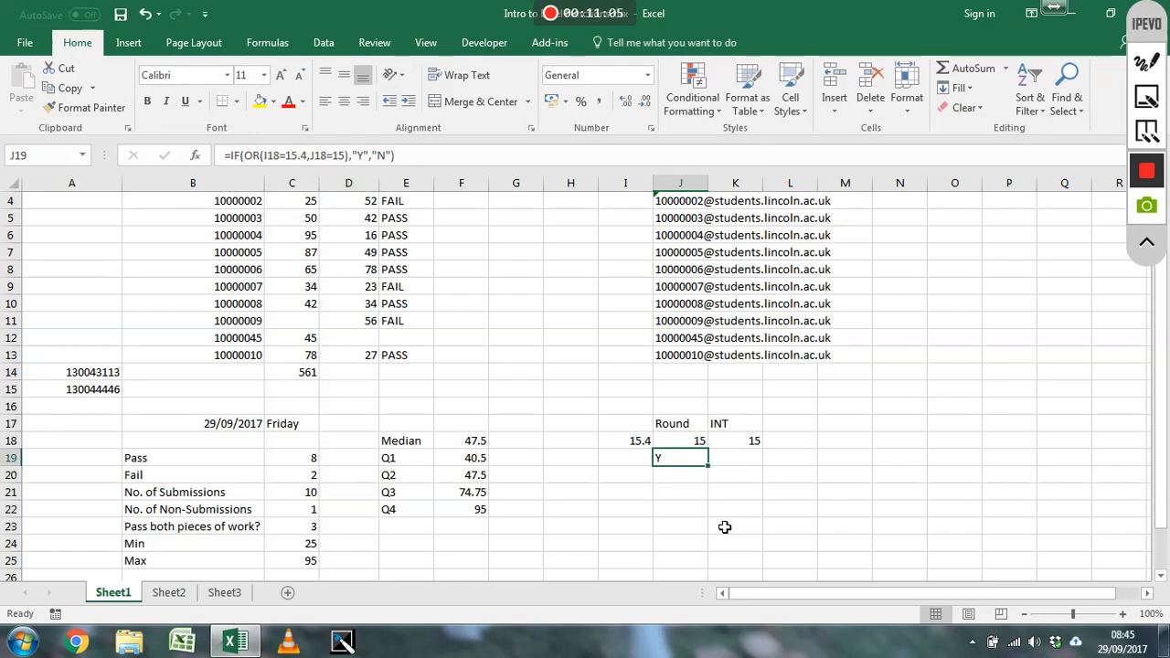
# Clear cell J18 to test the OR version of the J19 formula, and restore its ROUND formula
pyautogui.click(696, 446)
pyautogui.press('Delete')
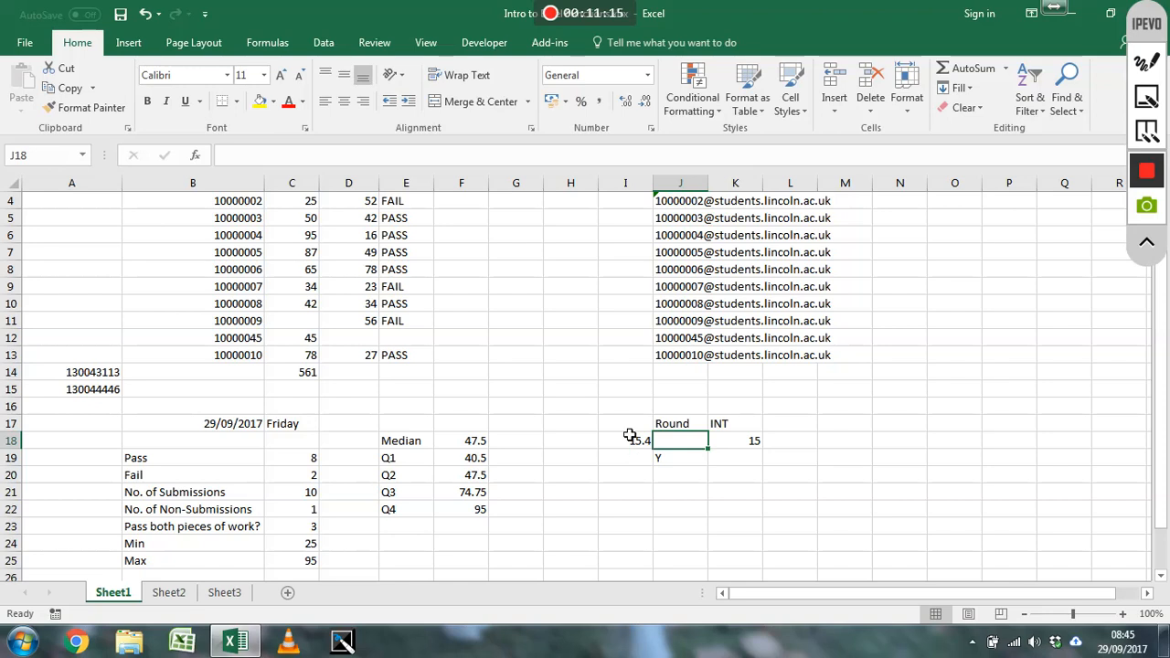
pyautogui.hotkey('ctrl', 'y')
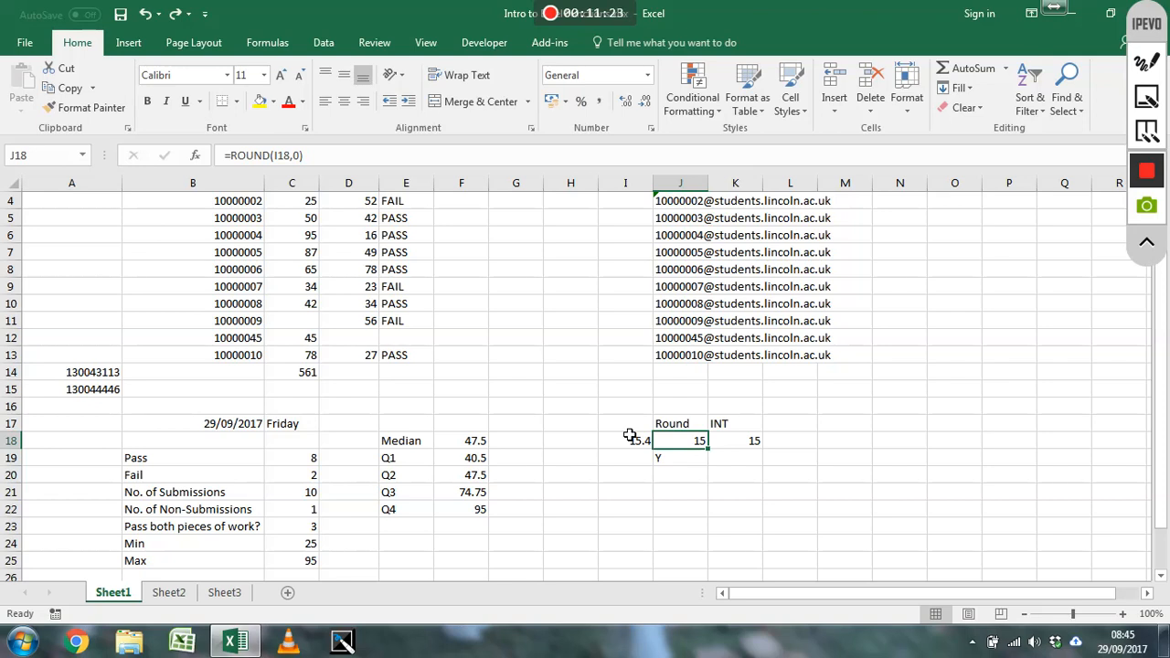
# Enter =ADDRESS(1,2) in cell J20 to return the reference for row 1, column 2
pyautogui.click(672, 477)
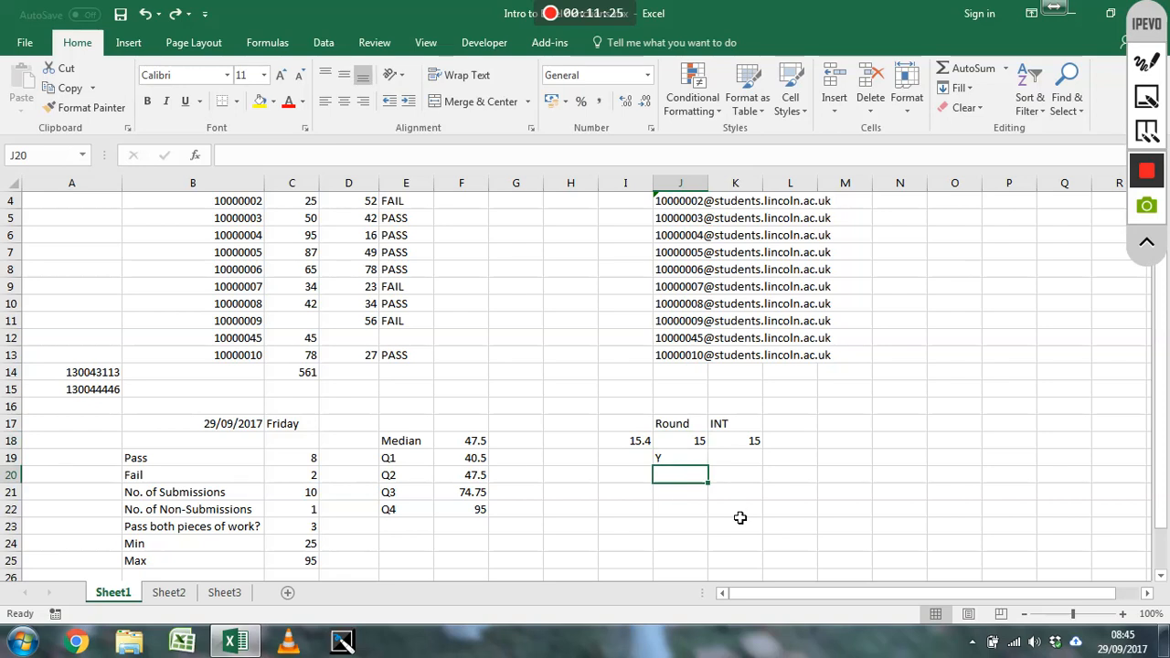
pyautogui.write('=')
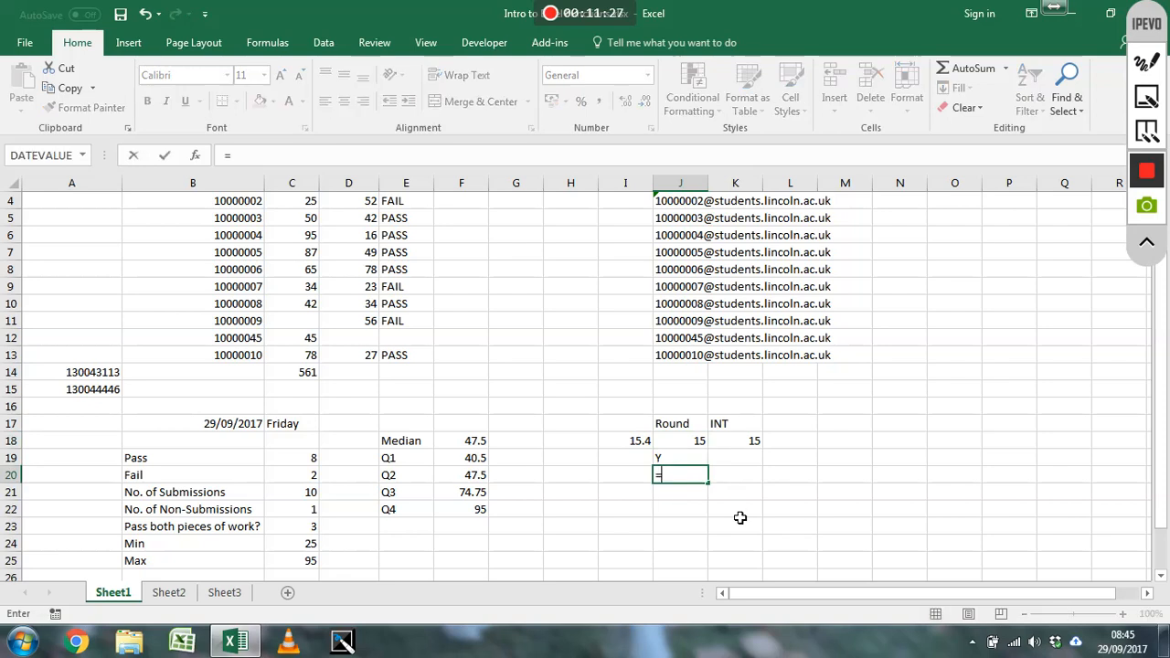
pyautogui.write('addre')
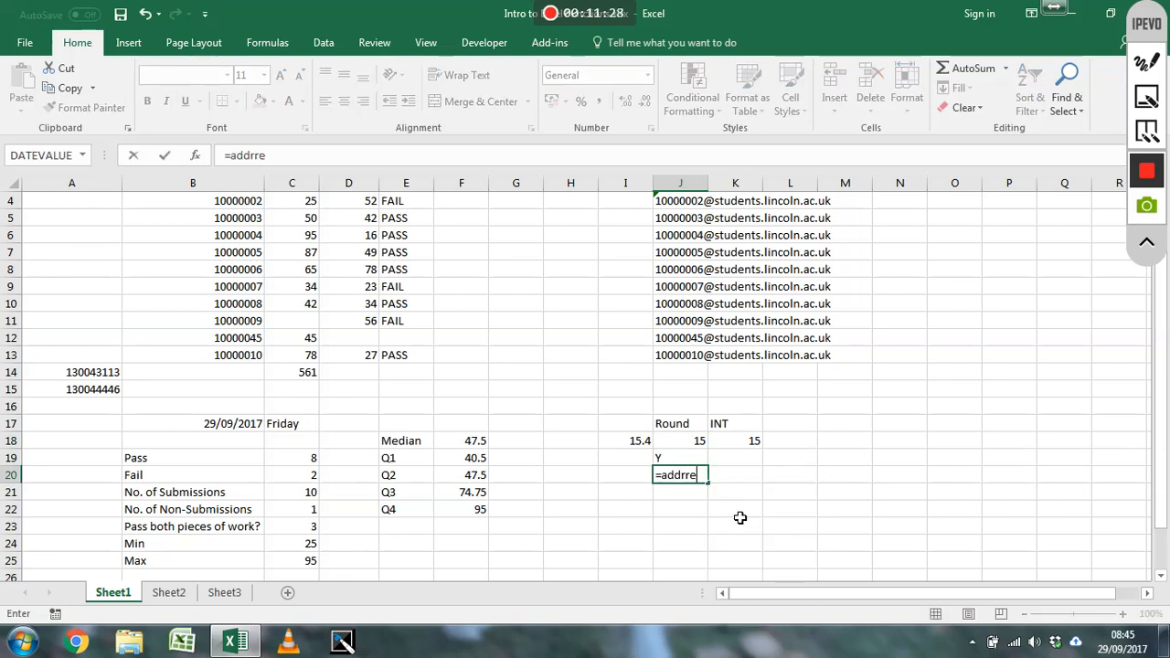
pyautogui.write('ss()')
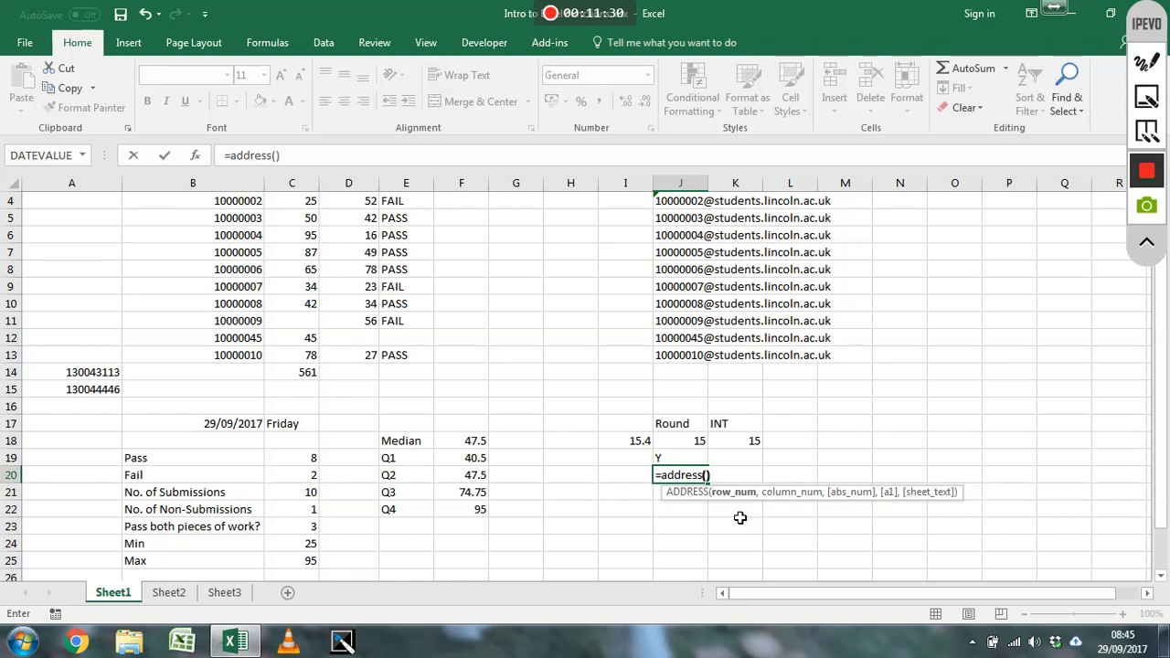
pyautogui.press('Return')
pyautogui.press('Return')
pyautogui.write('1,2')
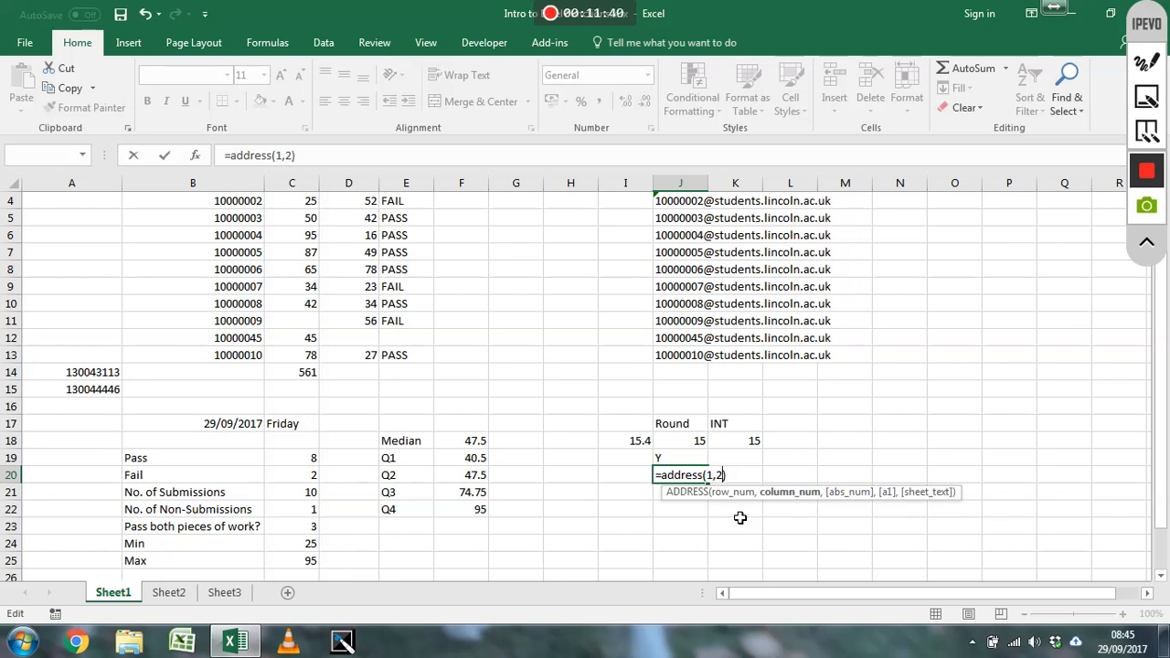
pyautogui.press('Return')
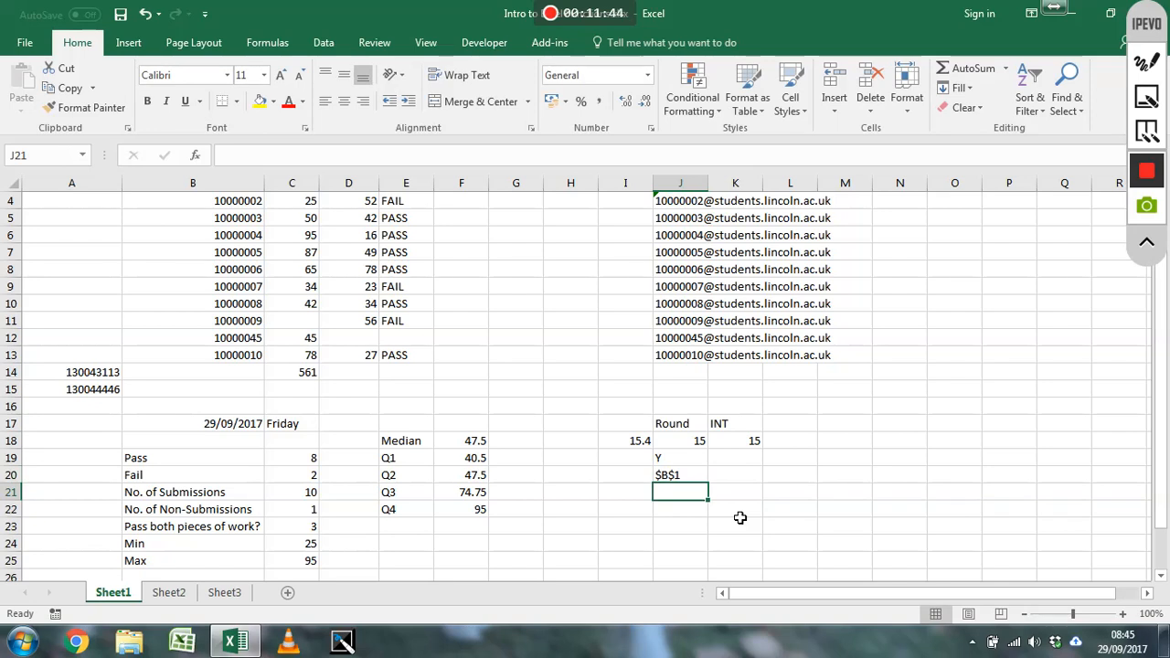
pyautogui.click(681, 476)
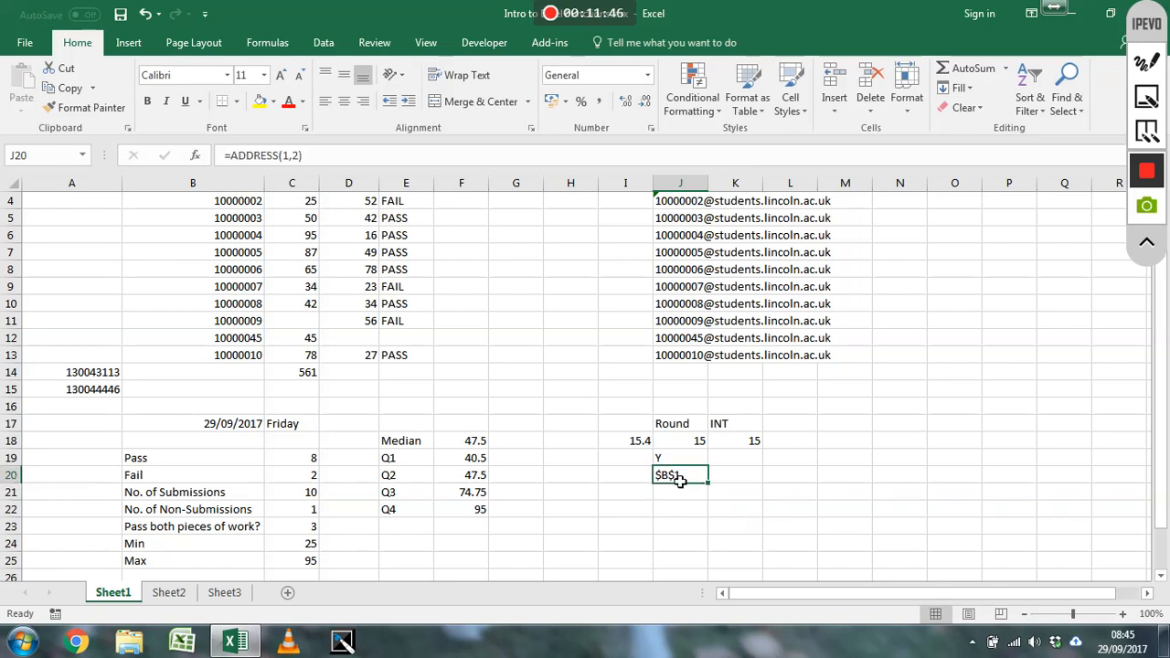
# Wrap the ADDRESS formula in J20 with INDIRECT so it reads =INDIRECT(ADDRESS(1,2))
pyautogui.scroll(1, 685, 495)
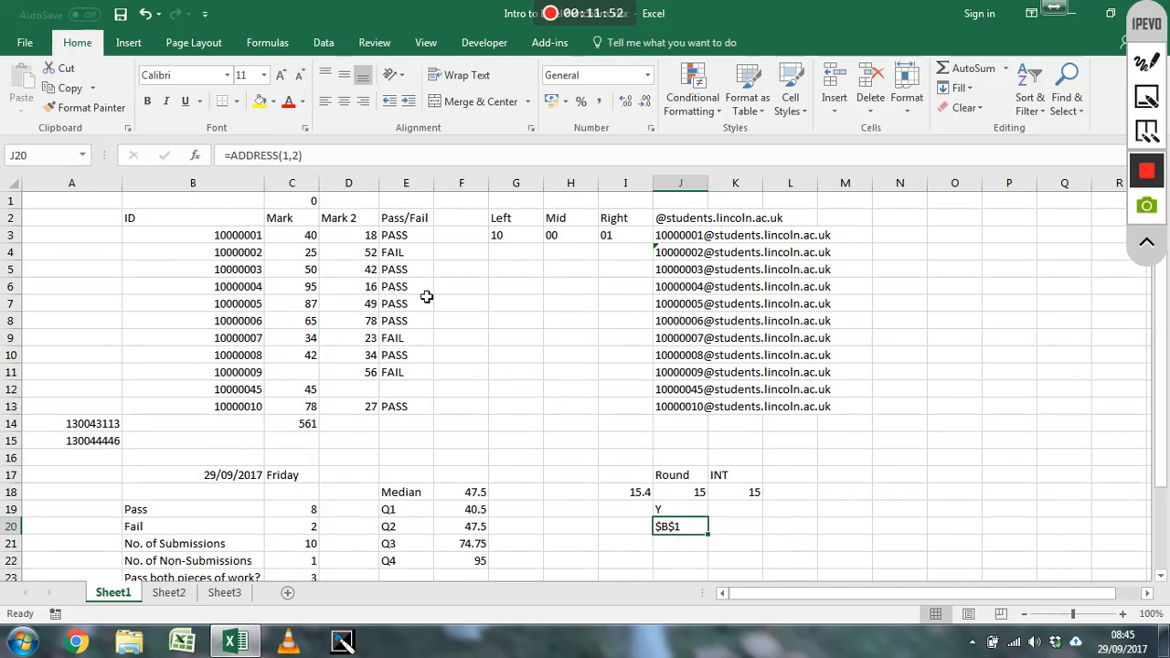
pyautogui.click(681, 549)
pyautogui.click(686, 529)
pyautogui.click(231, 156)
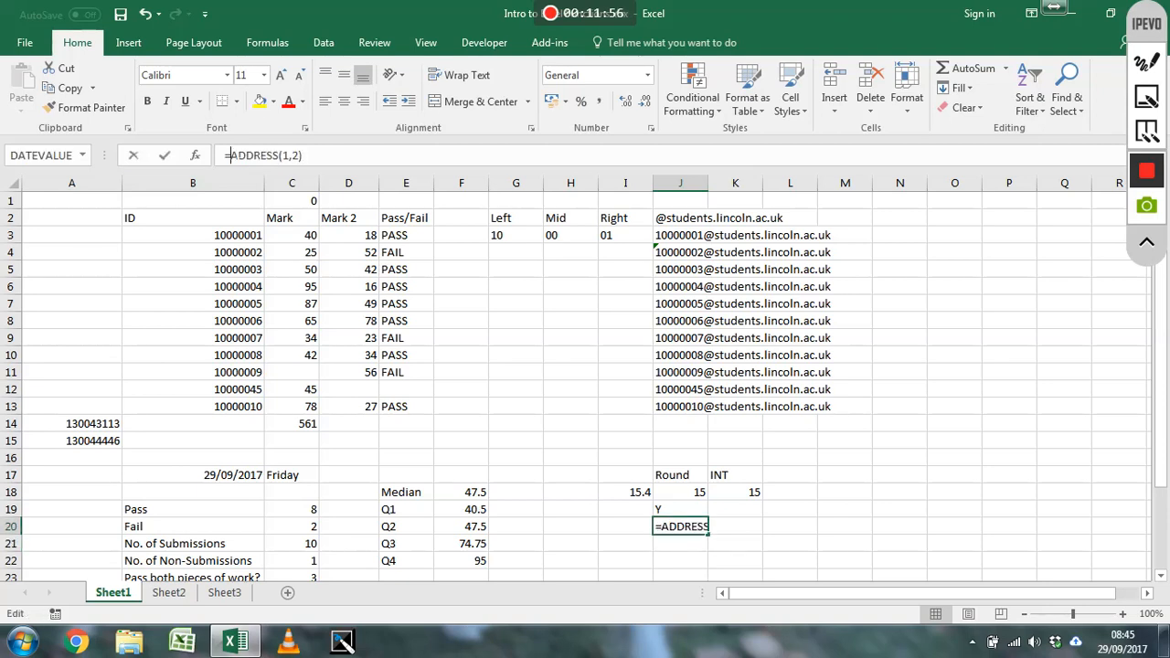
pyautogui.write('indirect(')
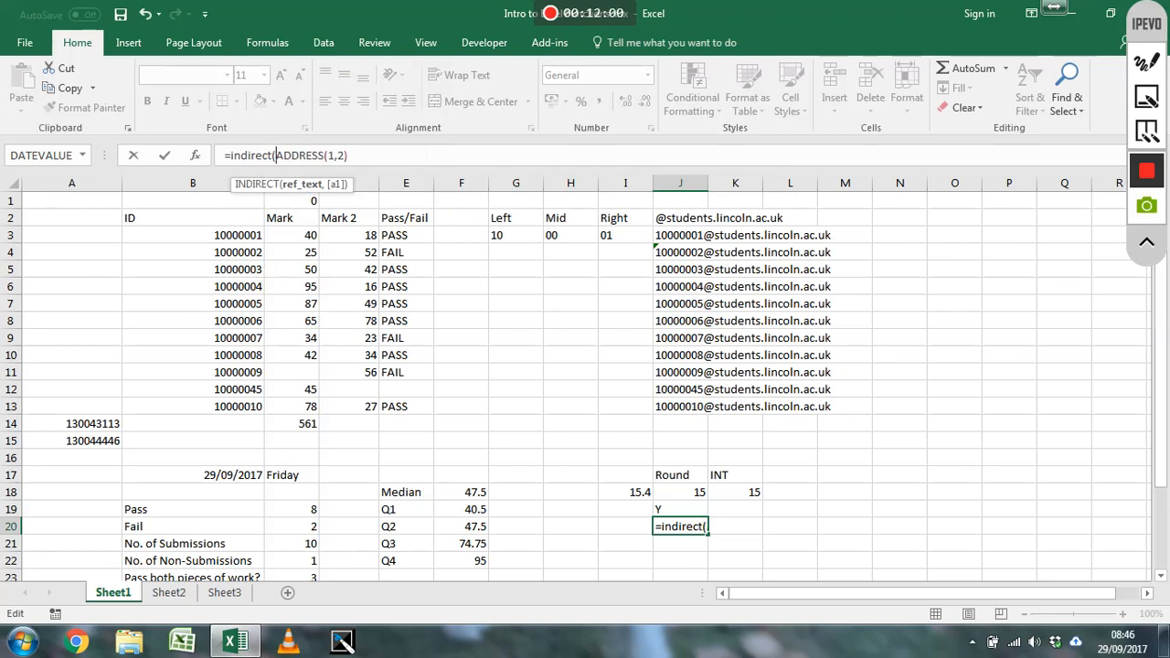
pyautogui.write(')')
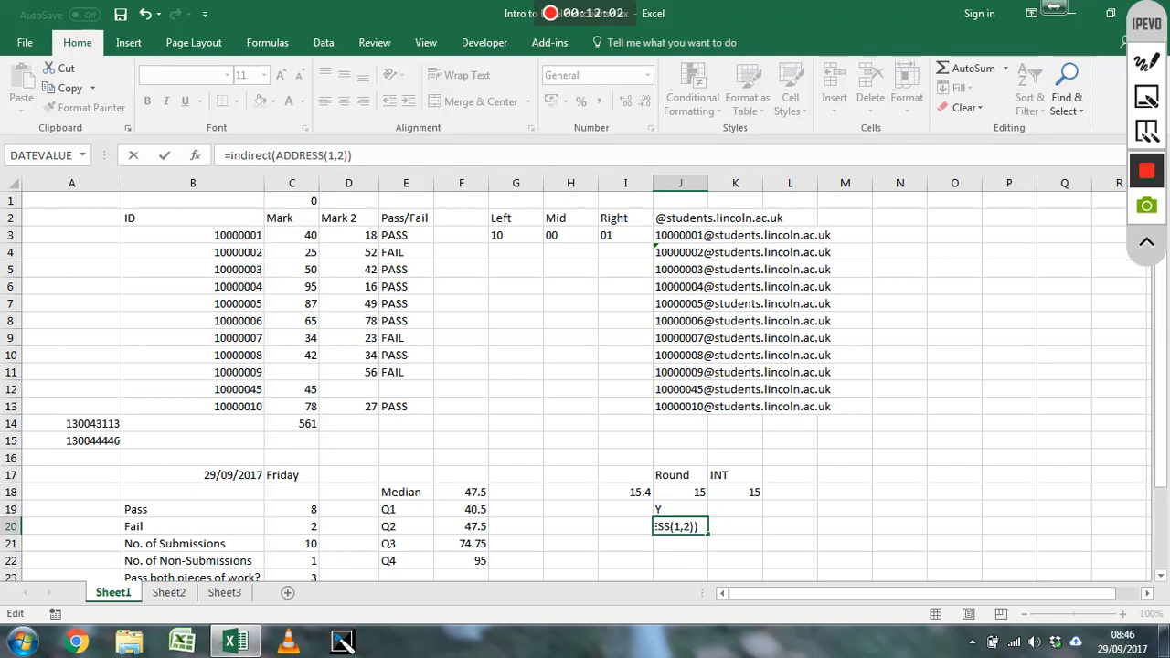
pyautogui.press('Return')
pyautogui.press('Up')
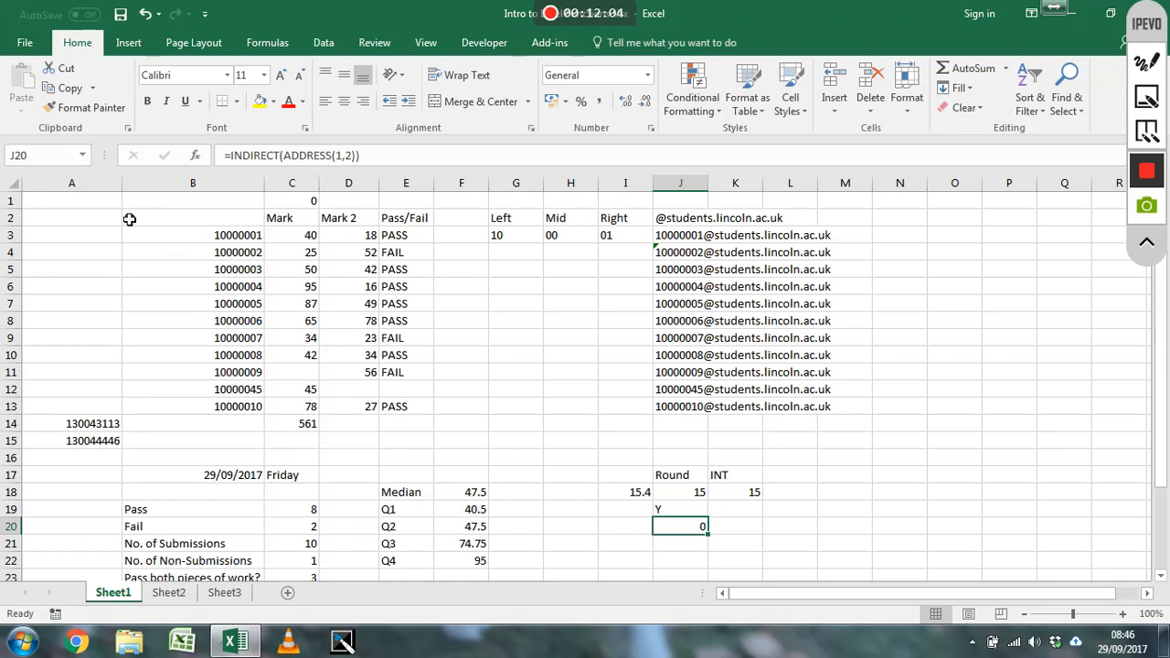
# Enter HELLO in cell B1 and check the INDIRECT formula in J20
pyautogui.click(161, 203)
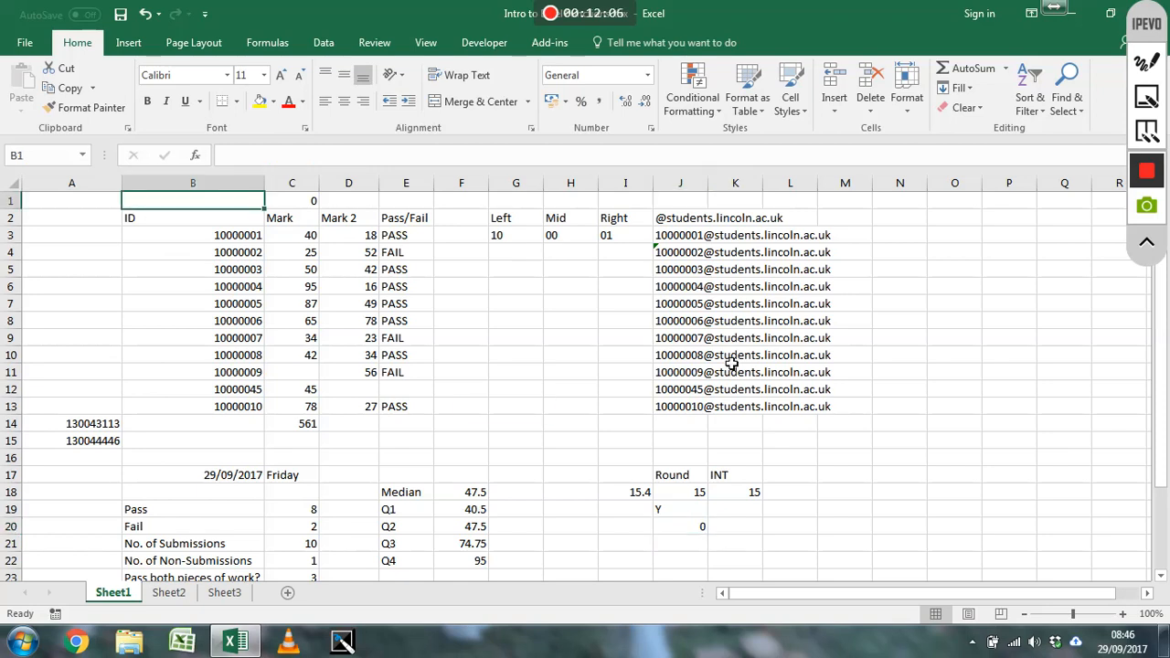
pyautogui.write('HELLO')
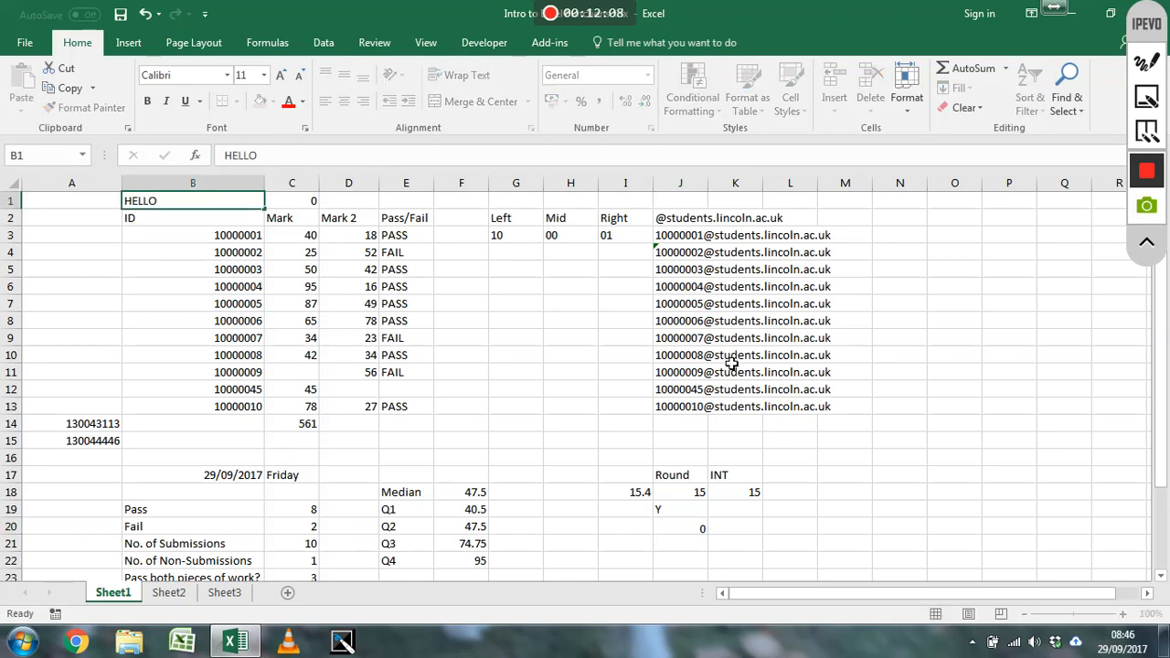
pyautogui.press('Return')
pyautogui.click(692, 532)
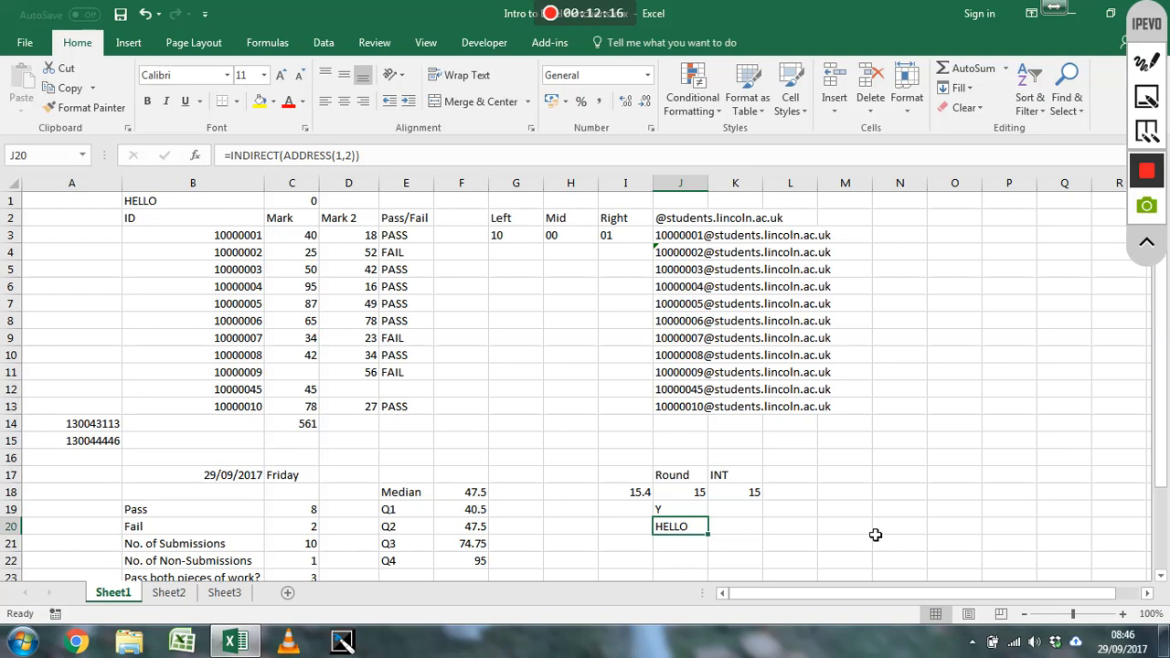
# Enter =F21/0 in cell J21 to demonstrate a division by zero
pyautogui.press('Down')
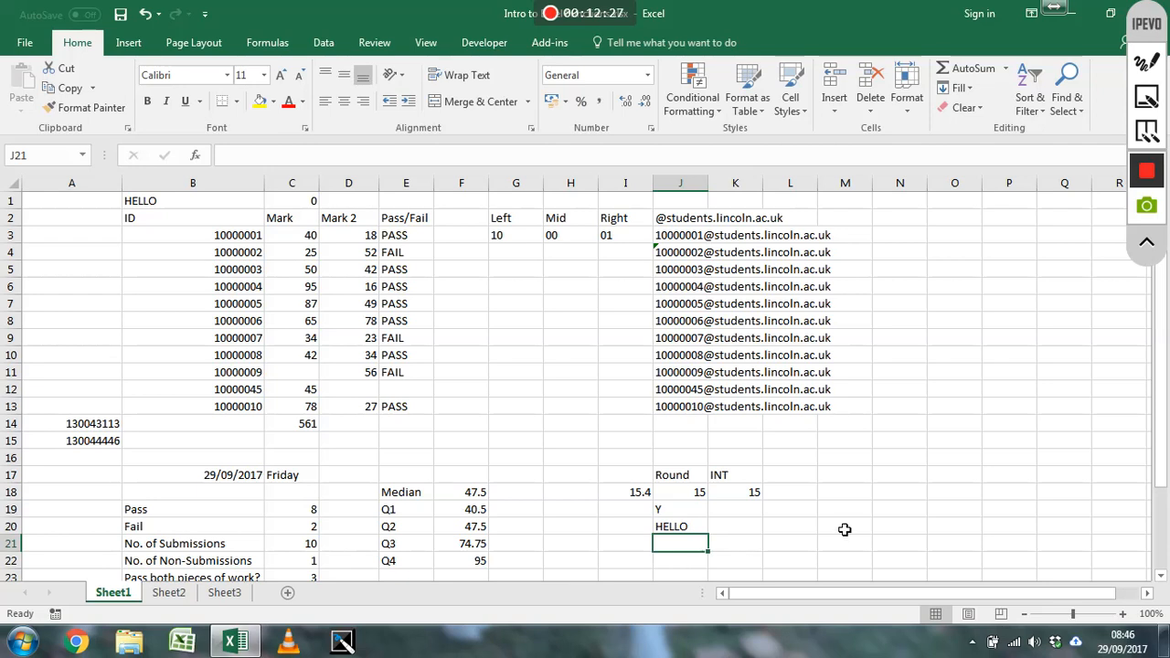
pyautogui.write('=')
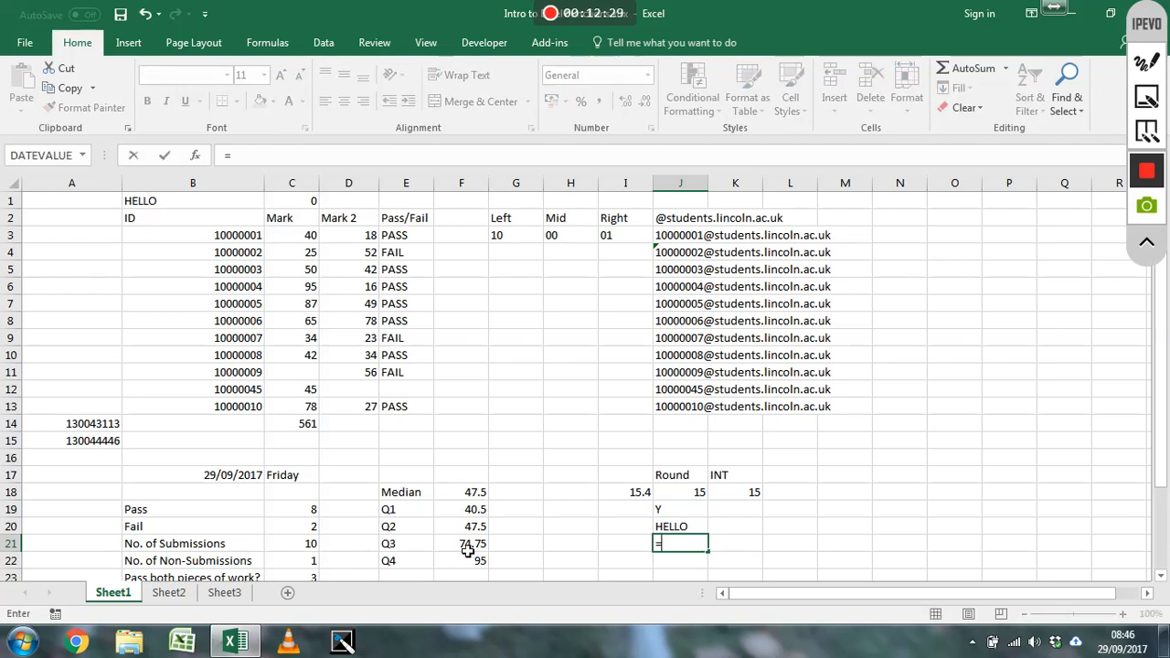
pyautogui.click(469, 546)
pyautogui.write('/0')
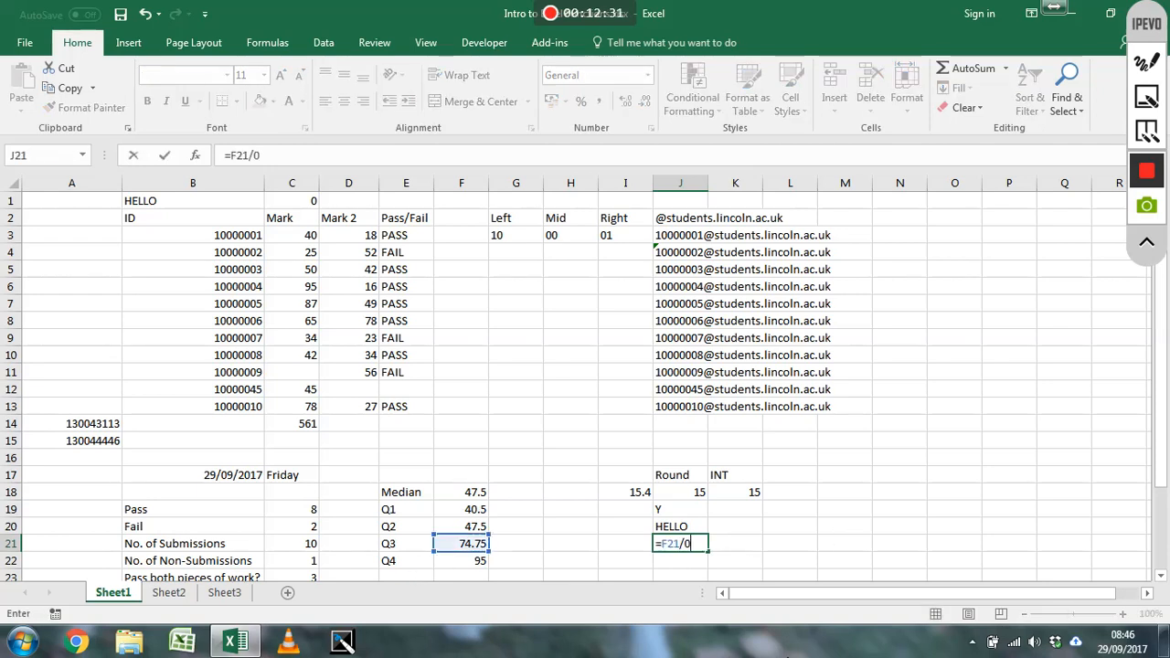
pyautogui.press('Return')
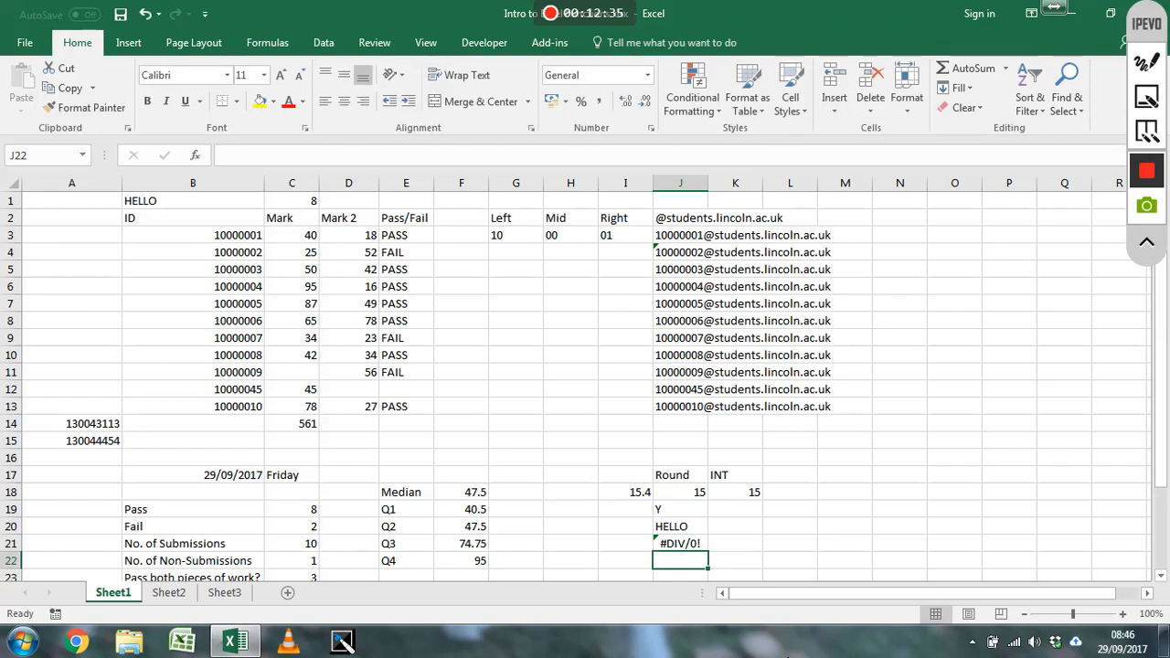
# Replace the zero divisor in the J21 formula with a reference to G21, giving =F21/G21
pyautogui.click(680, 547)
pyautogui.doubleClick(680, 543)
pyautogui.press('BackSpace')
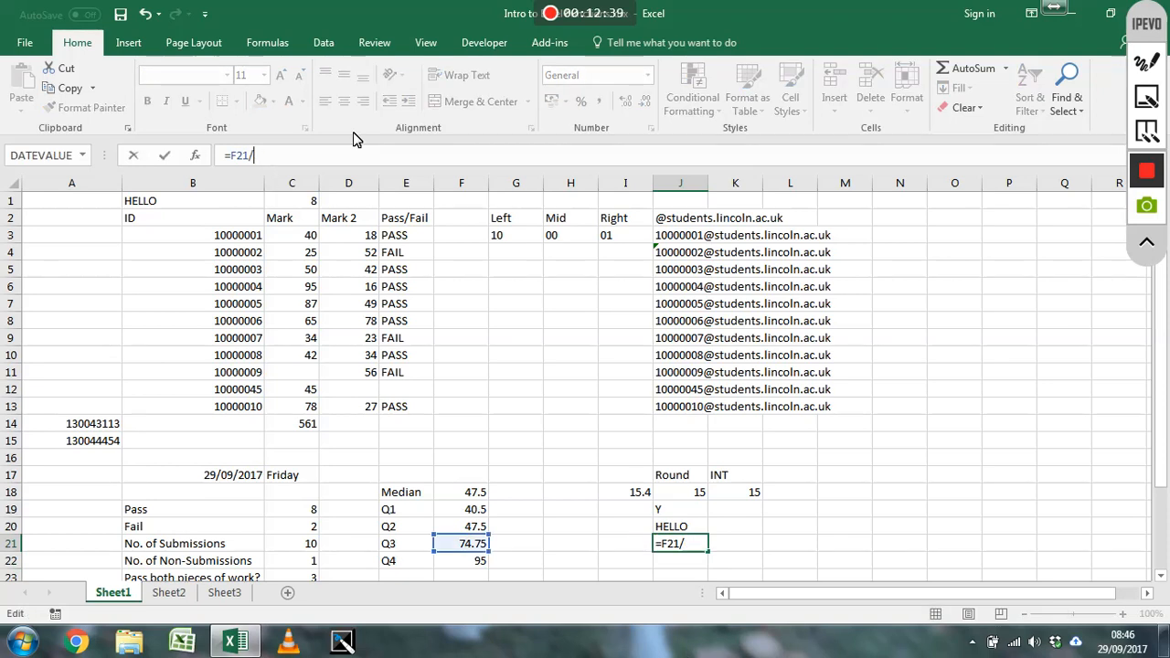
pyautogui.click(519, 528)
pyautogui.click(525, 547)
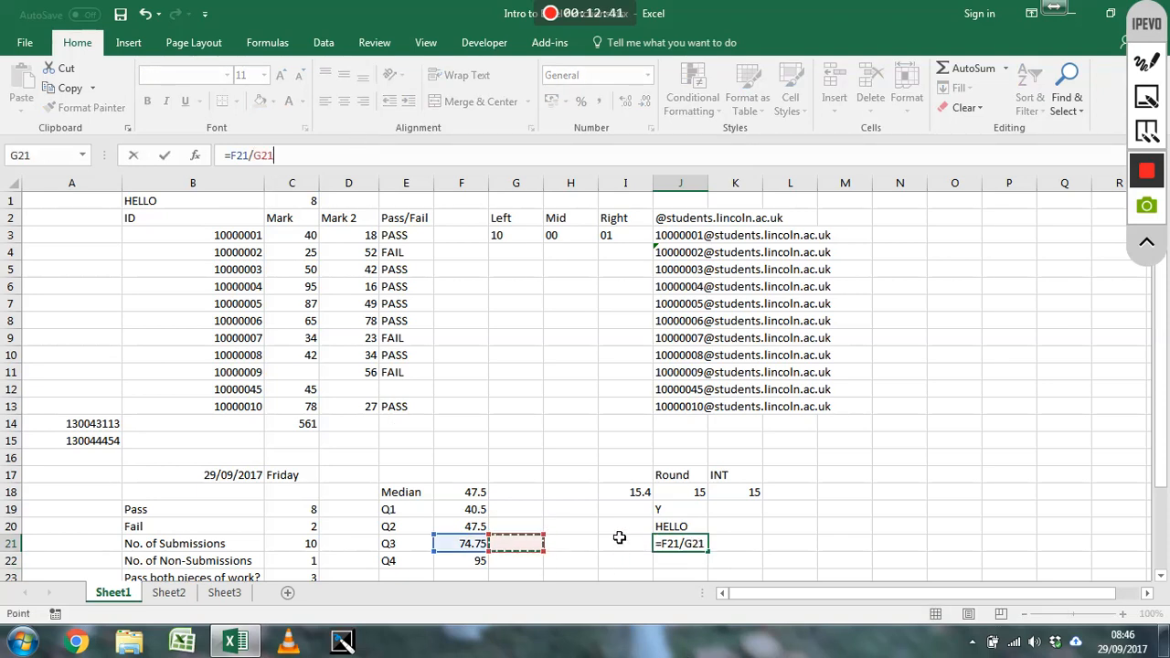
pyautogui.press('Return')
# Enter 10 in cell G21 to test the division in J21 with a valid divisor
pyautogui.press('Up')
pyautogui.press('Left')
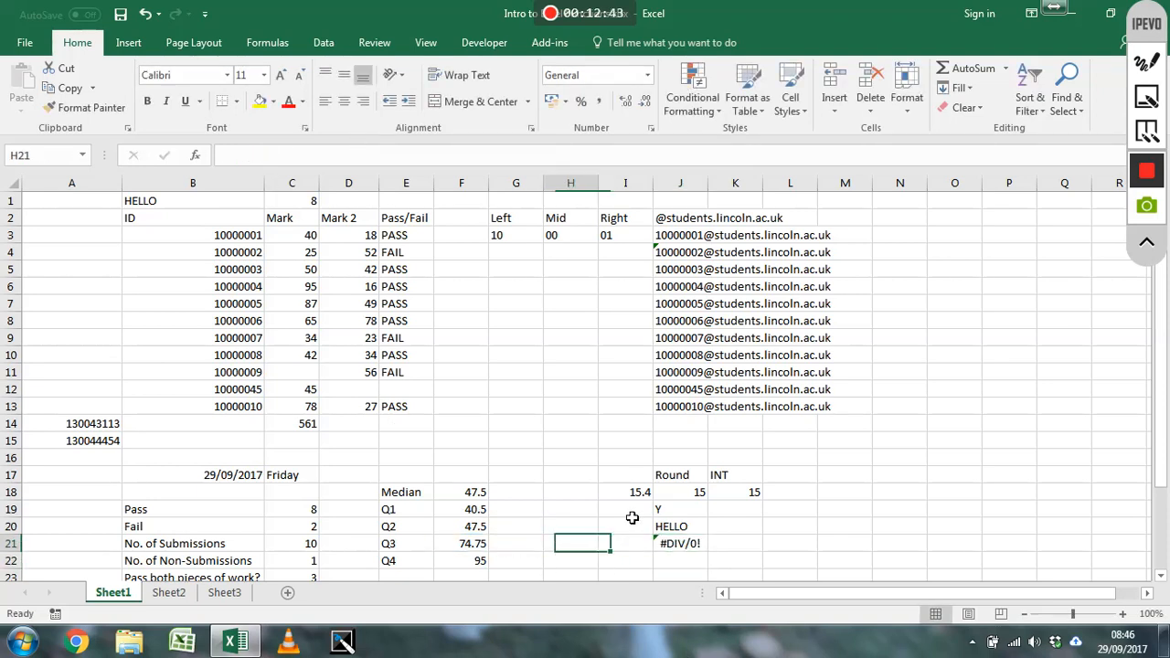
pyautogui.press('Left')
pyautogui.press('Left')
pyautogui.write('10')
pyautogui.press('Return')
# Set the divisor in cell G21 to 0 to test the division error in J21
pyautogui.press('Up')
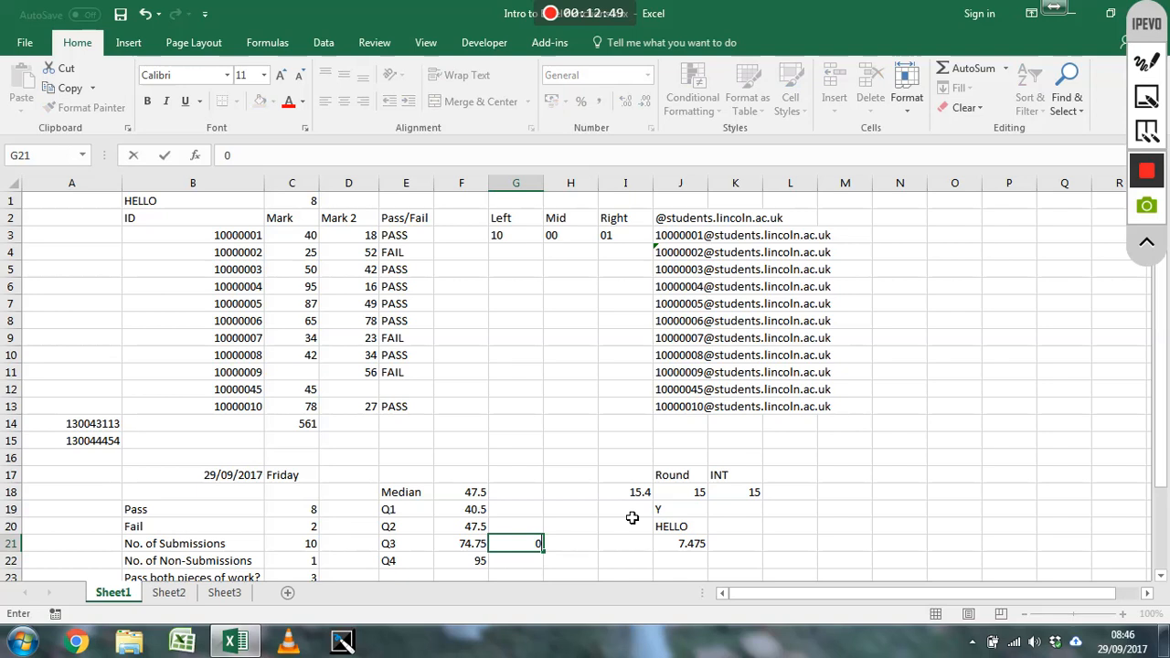
pyautogui.write('0')
pyautogui.press('Return')
pyautogui.press('Up')
# Wrap the J21 division in IFERROR with an empty string as the fallback: =IFERROR(F21/G21,"")
pyautogui.press('Right')
pyautogui.press('Right')
pyautogui.press('Right')
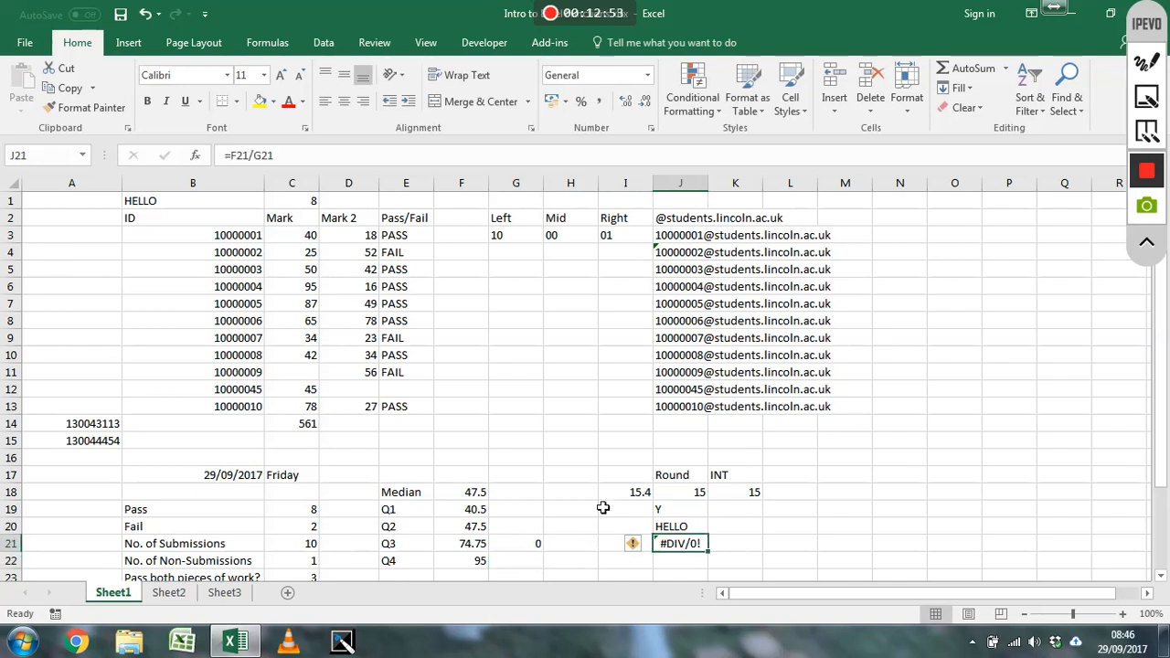
pyautogui.click(229, 156)
pyautogui.write('iferror(')
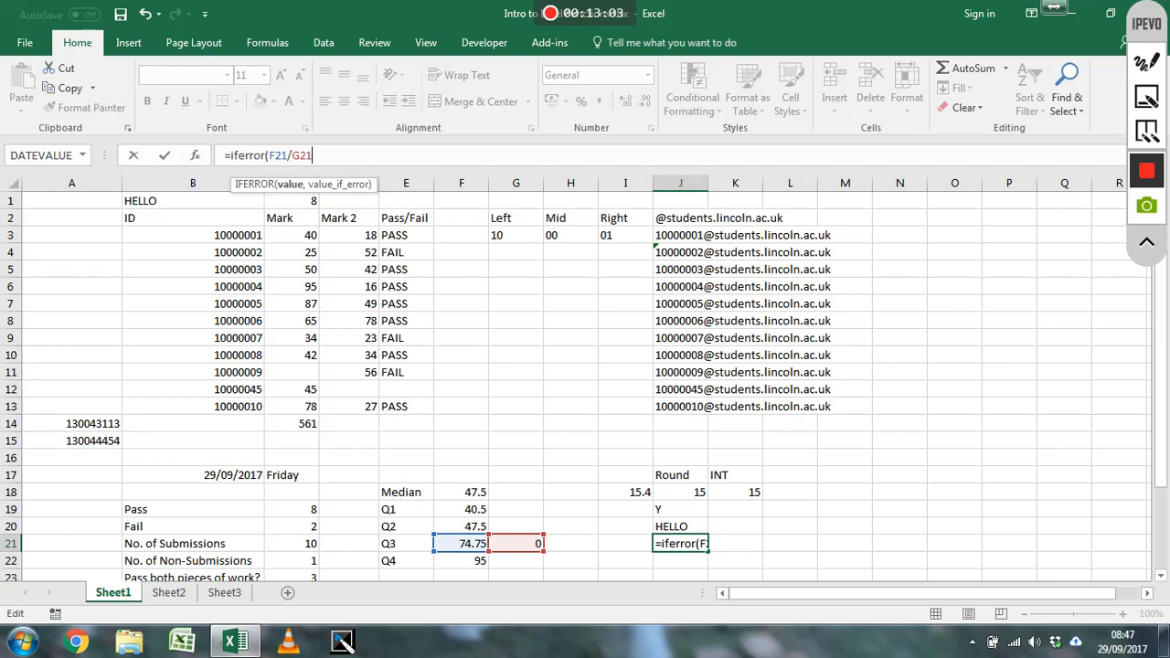
pyautogui.write(',')
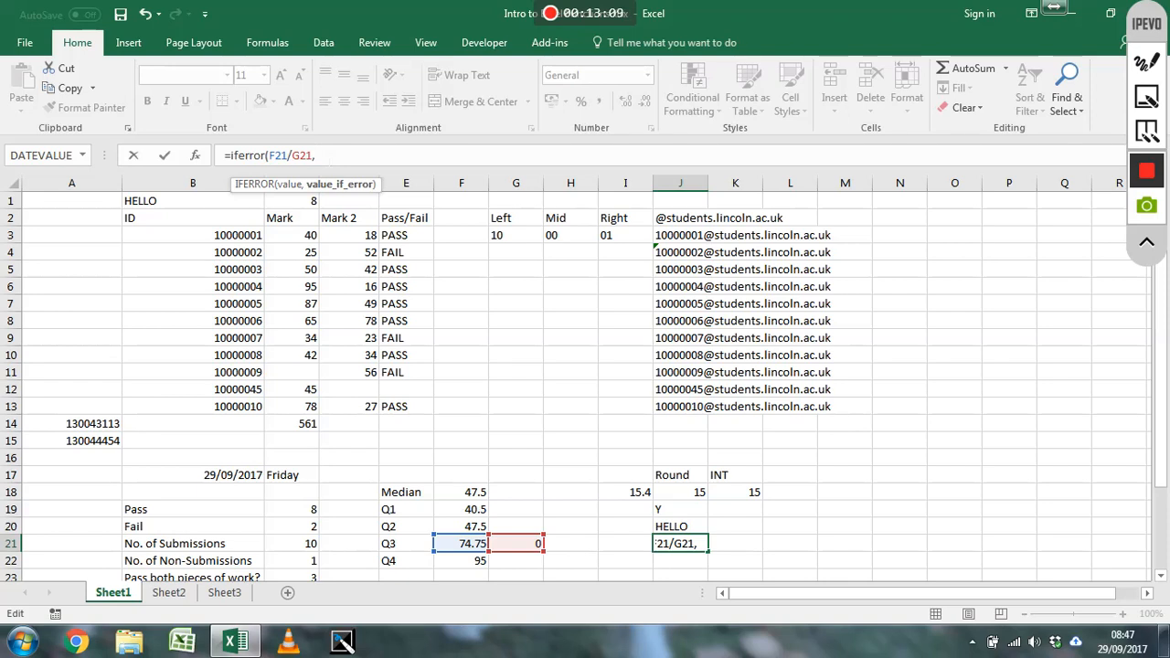
pyautogui.write('""')
pyautogui.write(')')
pyautogui.hotkey('ctrl', 'Return')
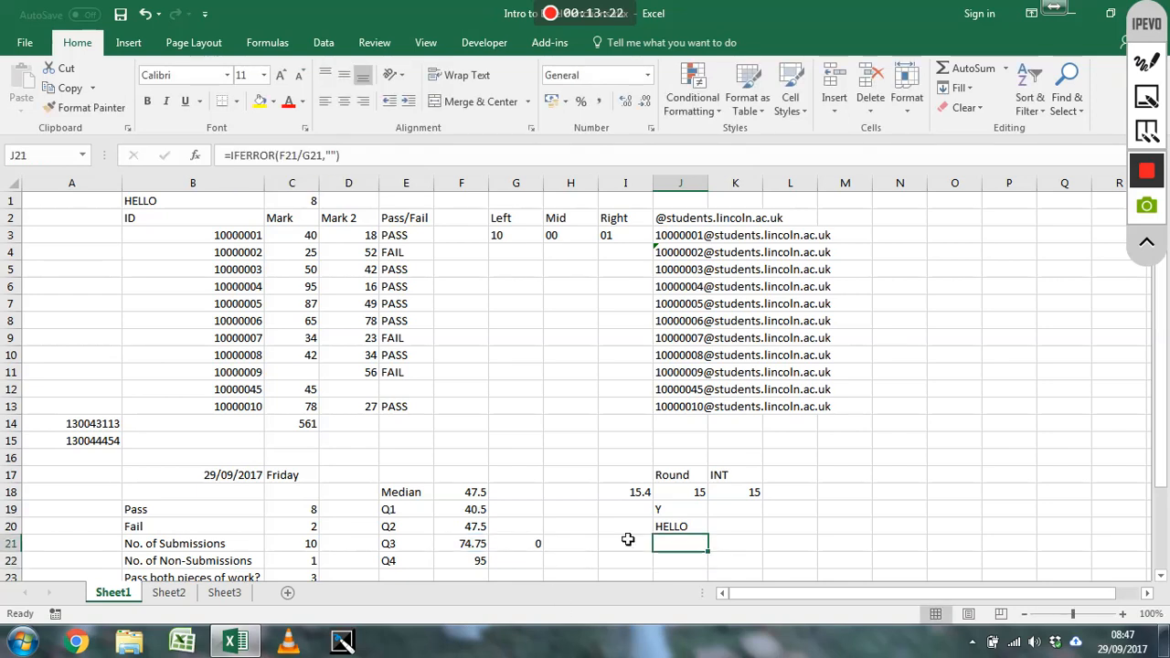
# Set G21 to 10 and check the IFERROR formula in J21
pyautogui.click(538, 546)
pyautogui.write('10')
pyautogui.press('Return')
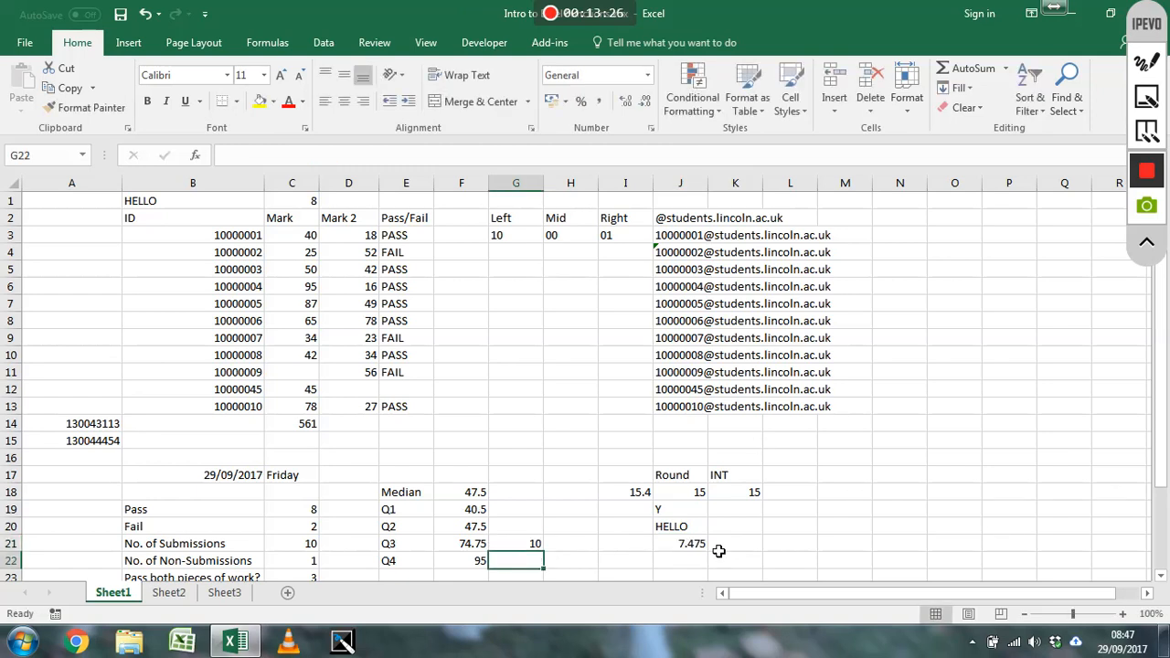
pyautogui.click(684, 547)
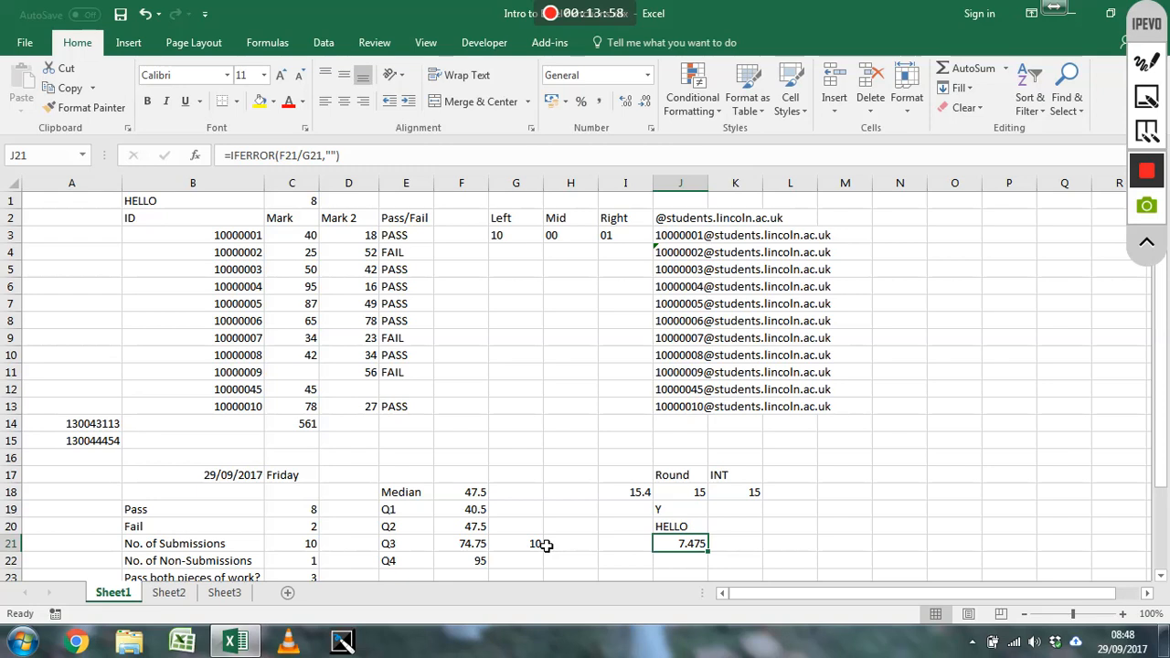
# Enter =RAND() in cell L20 to generate a random number
pyautogui.click(796, 531)
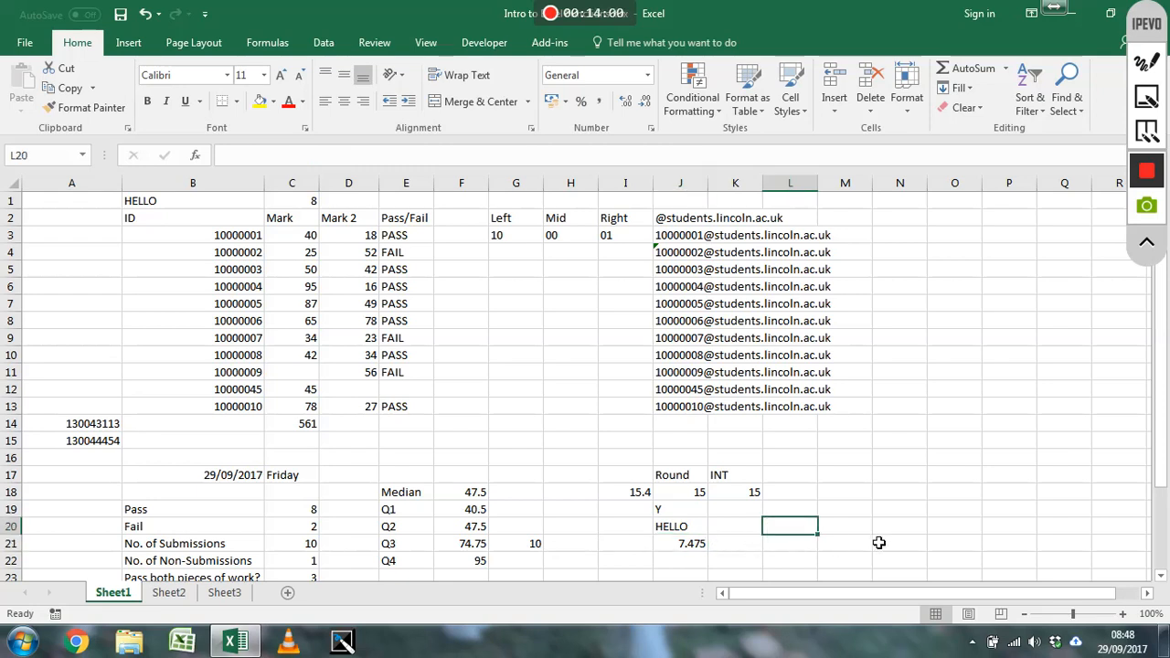
pyautogui.write('=rand()')
pyautogui.press('Return')
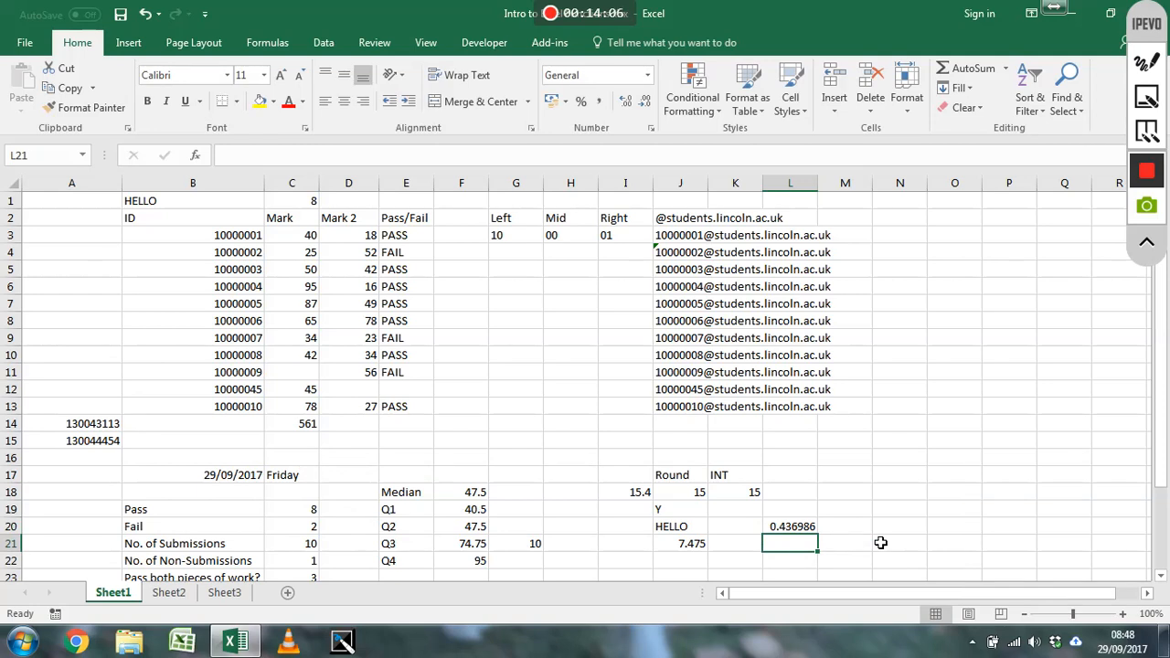
# Recalculate the worksheet repeatedly to generate new random numbers in L20
pyautogui.press('F9')
pyautogui.press('F9')
pyautogui.press('F9')
pyautogui.press('F9')
pyautogui.press('F9')
pyautogui.press('F9')
pyautogui.press('F9')
pyautogui.press('F9')
pyautogui.press('F9')
pyautogui.press('F9')
pyautogui.press('F9')
pyautogui.press('F9')
pyautogui.press('F9')
pyautogui.press('F9')
pyautogui.press('F9')
pyautogui.press('F9')
# Write =RAND() in cell L21, convert it to its calculated value before committing, and reselect the cell
pyautogui.write('=rand')
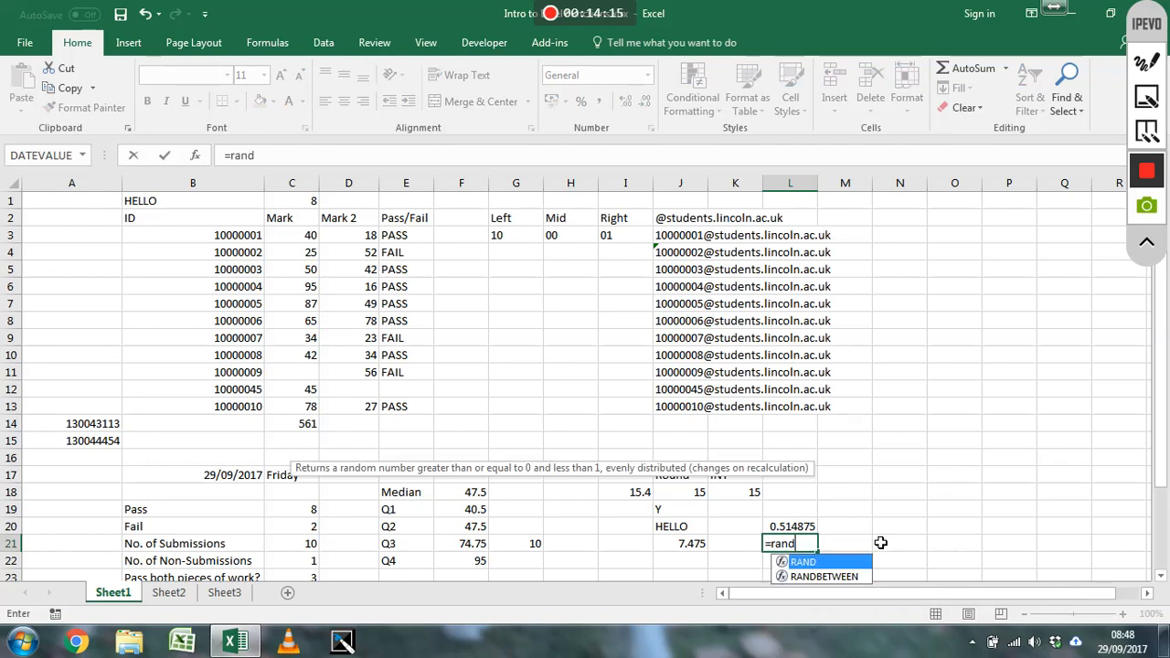
pyautogui.write('()')
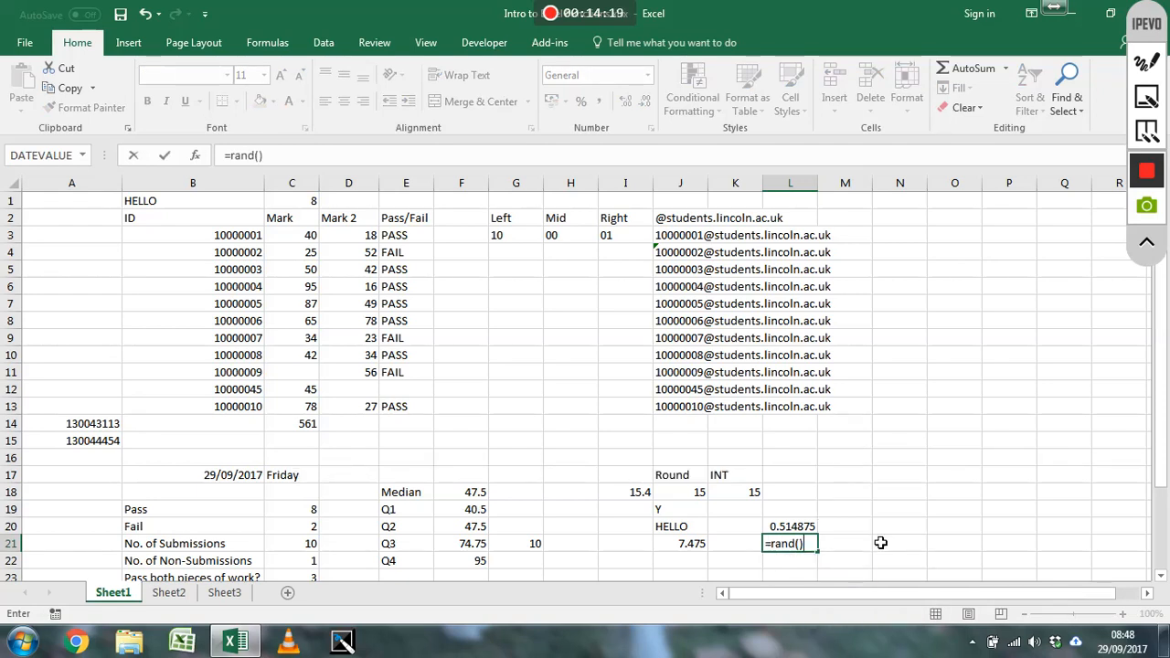
pyautogui.press('F9')
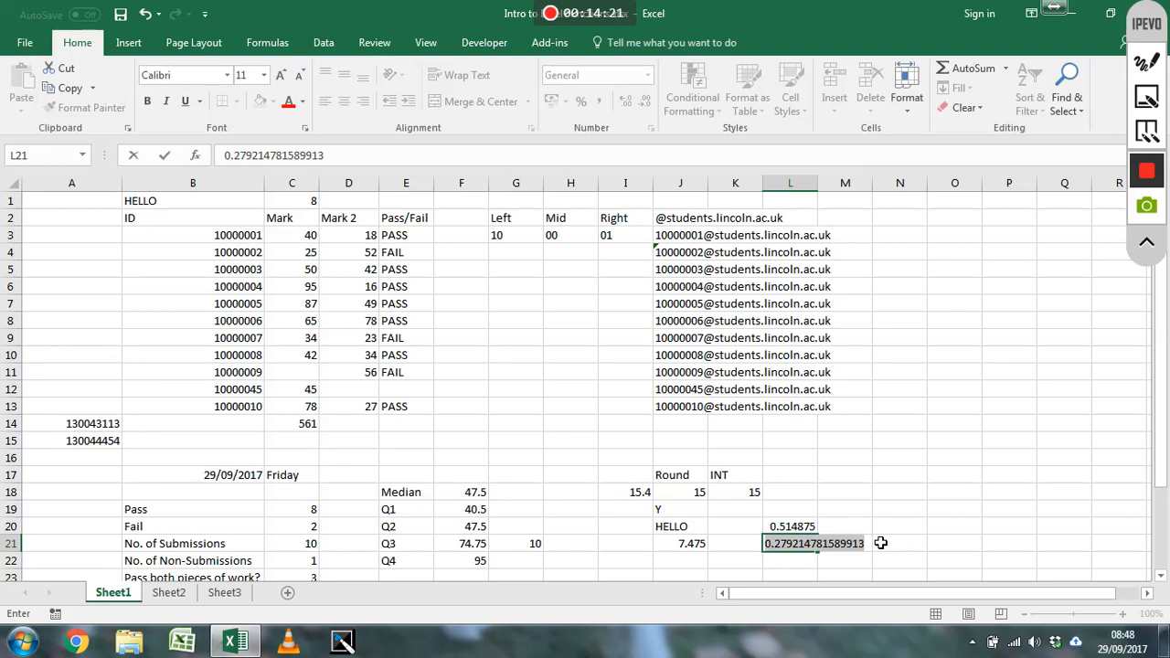
pyautogui.press('Return')
pyautogui.press('Up')
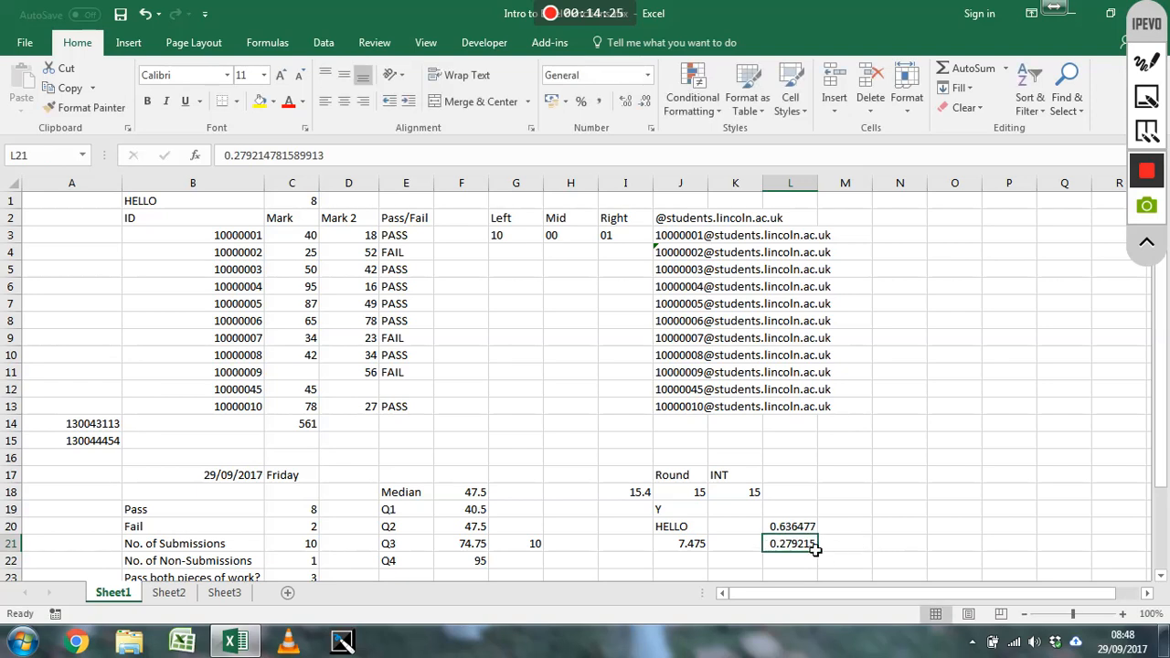
# Recalculate the worksheet repeatedly to compare the RAND formula in L20 with the fixed value in L21
pyautogui.press('F9')
pyautogui.press('F9')
pyautogui.press('F9')
pyautogui.press('F9')
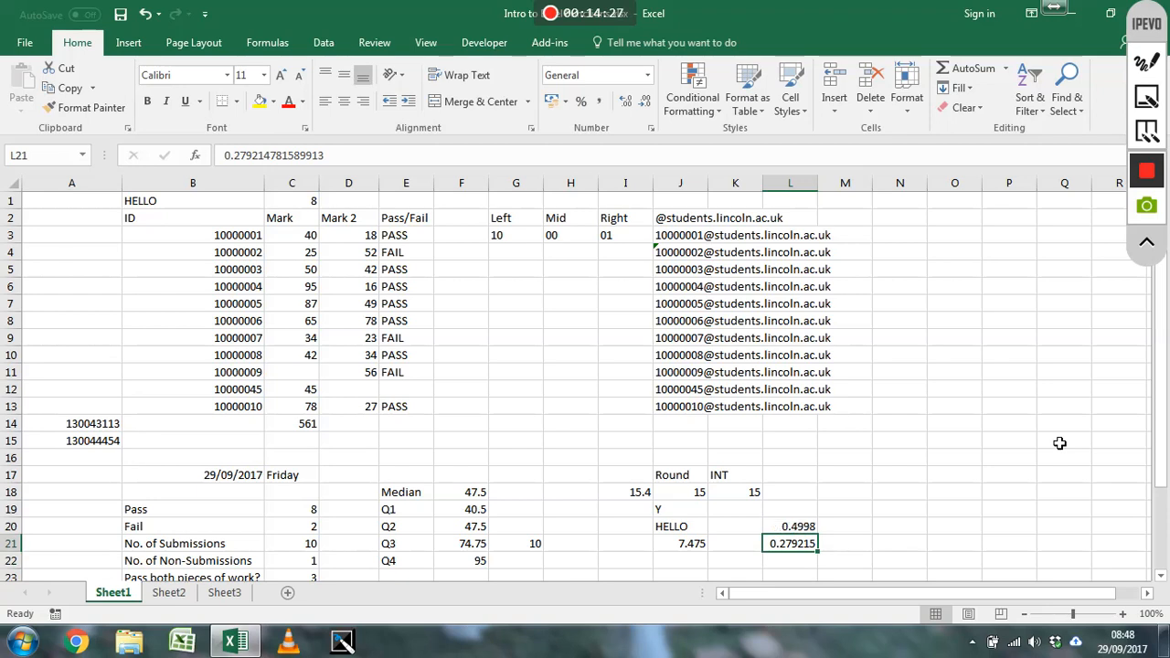
pyautogui.press('Up')
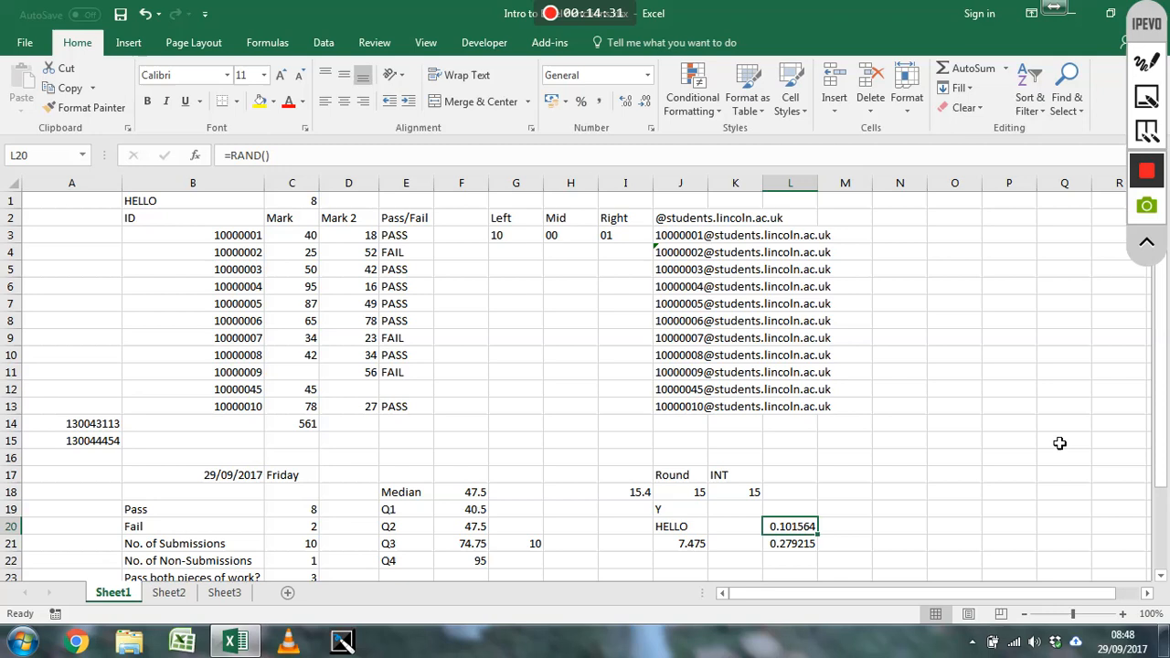
pyautogui.press('F9')
pyautogui.press('F9')
pyautogui.press('F9')
pyautogui.press('F9')
pyautogui.press('Down')
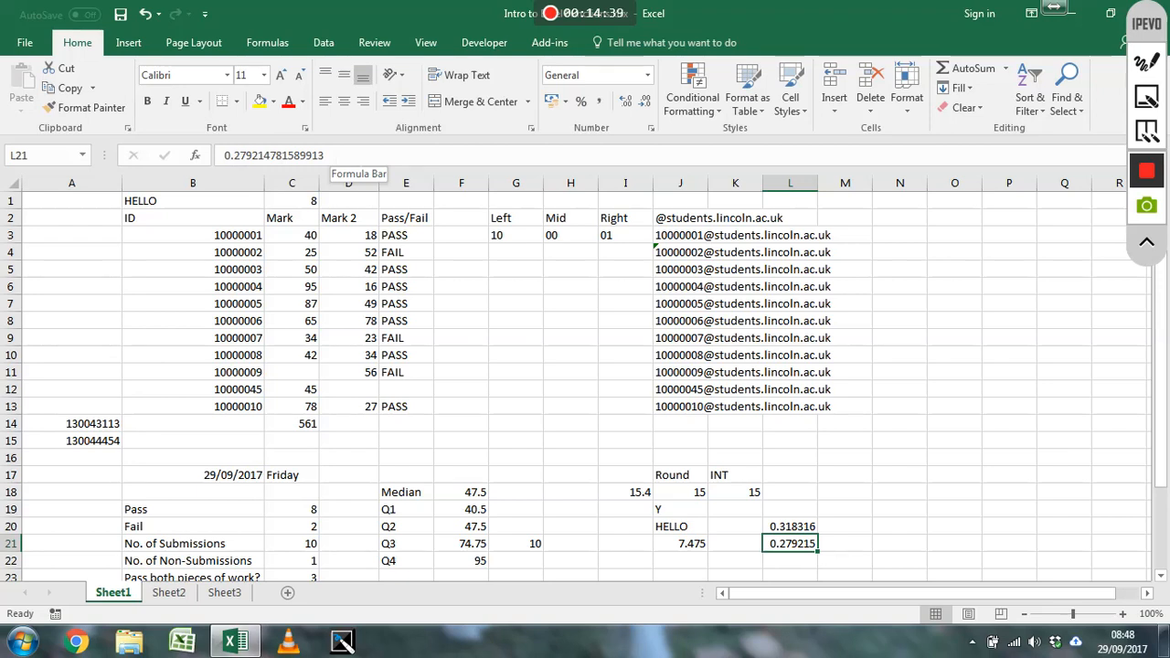
# Enter =RANDBETWEEN(0,10) in cell M20 and recalculate the worksheet several times to generate new whole numbers
pyautogui.click(842, 531)
pyautogui.write('=')
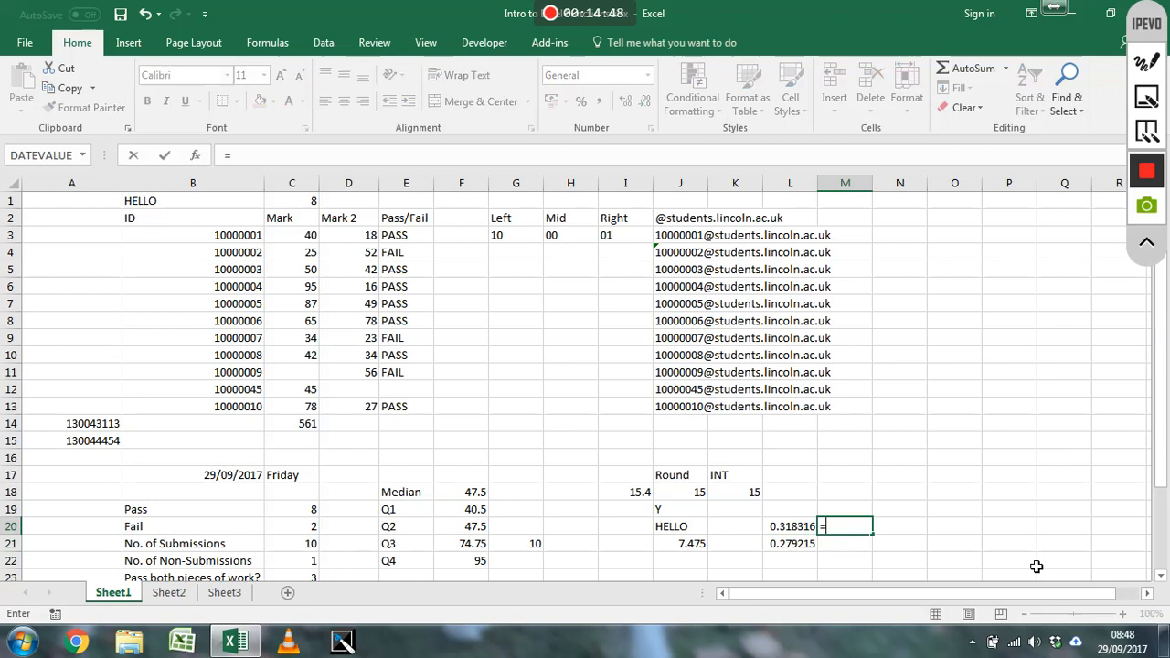
pyautogui.write('randbetween')
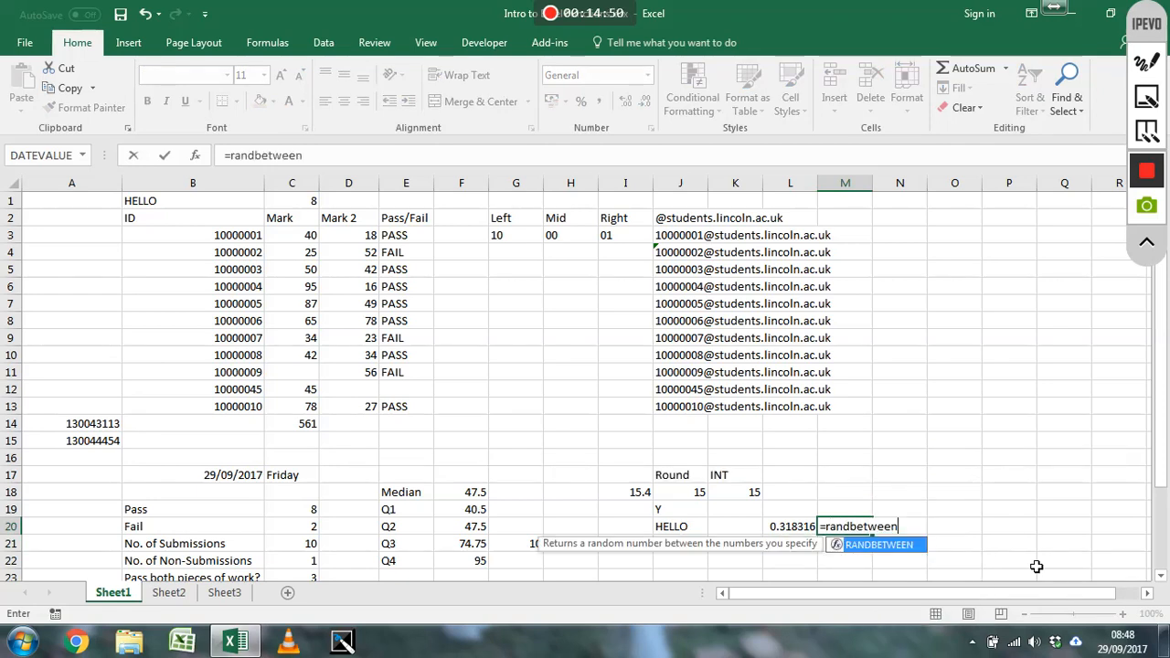
pyautogui.write('(')
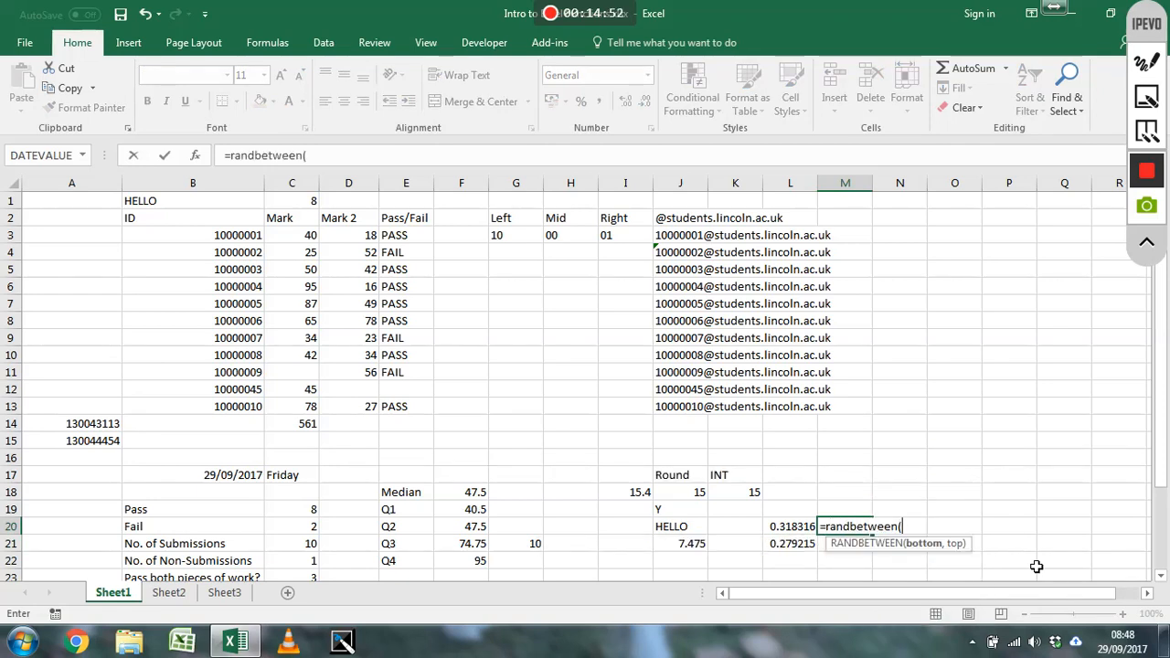
pyautogui.write('0,10')
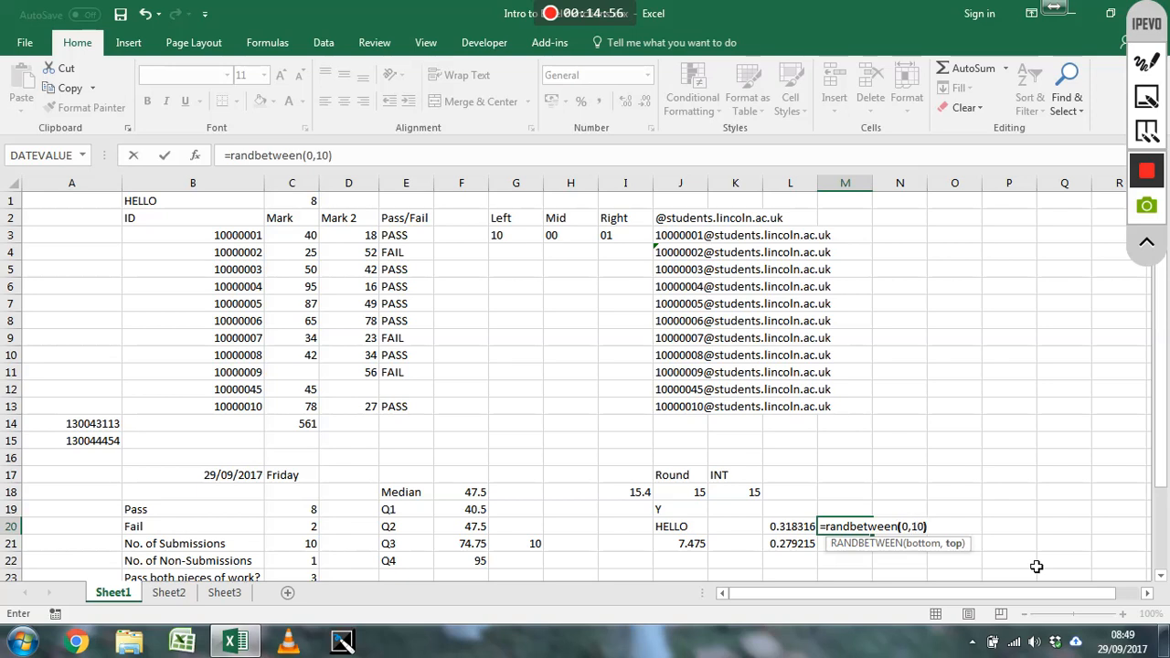
pyautogui.write(')')
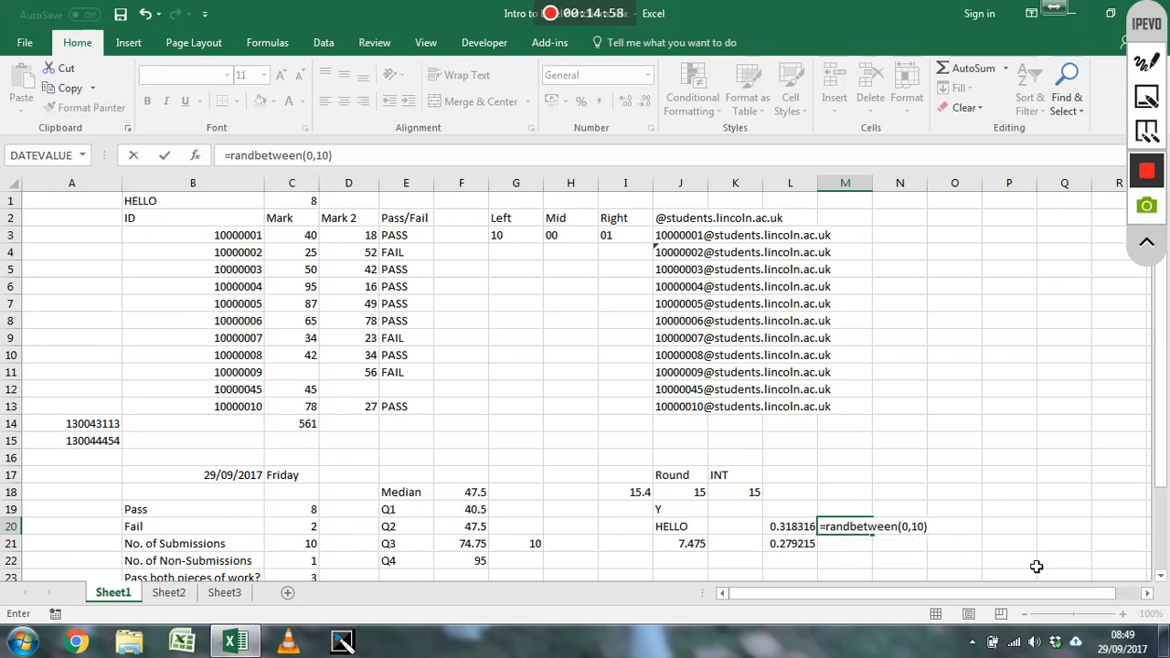
pyautogui.press('Return')
pyautogui.press('F9')
pyautogui.press('F9')
pyautogui.press('F9')
pyautogui.press('F9')
pyautogui.press('F9')
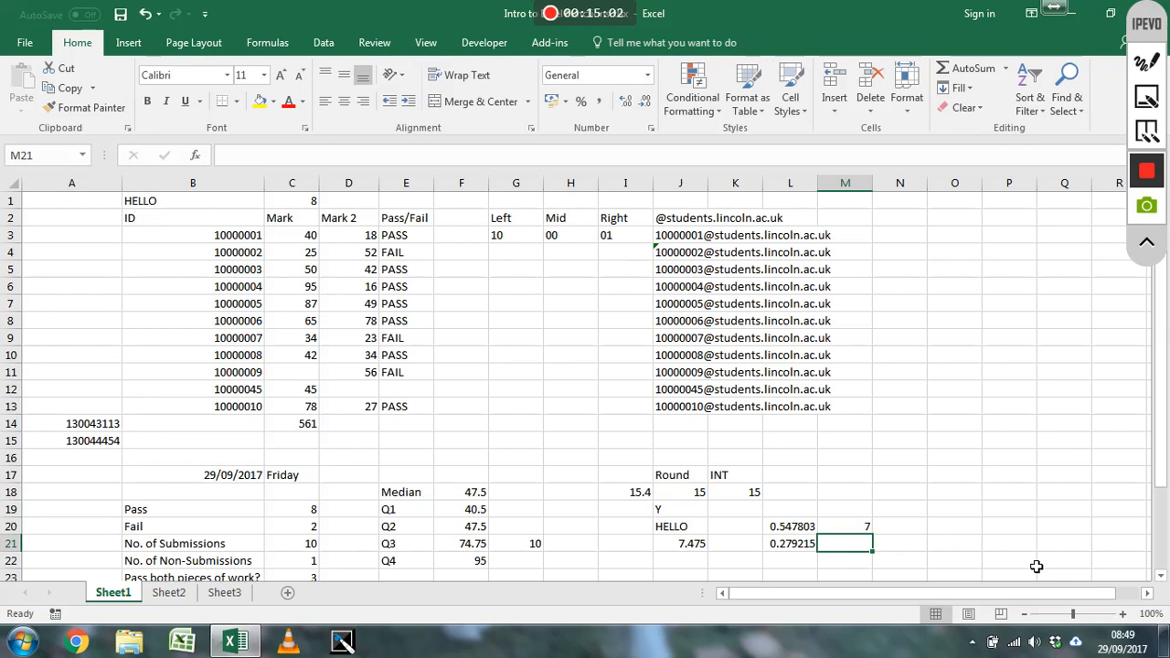
# Write =RANDBETWEEN(0,10) in cell M21, convert it to its calculated value before committing, and reselect the cell
pyautogui.write('=rn')
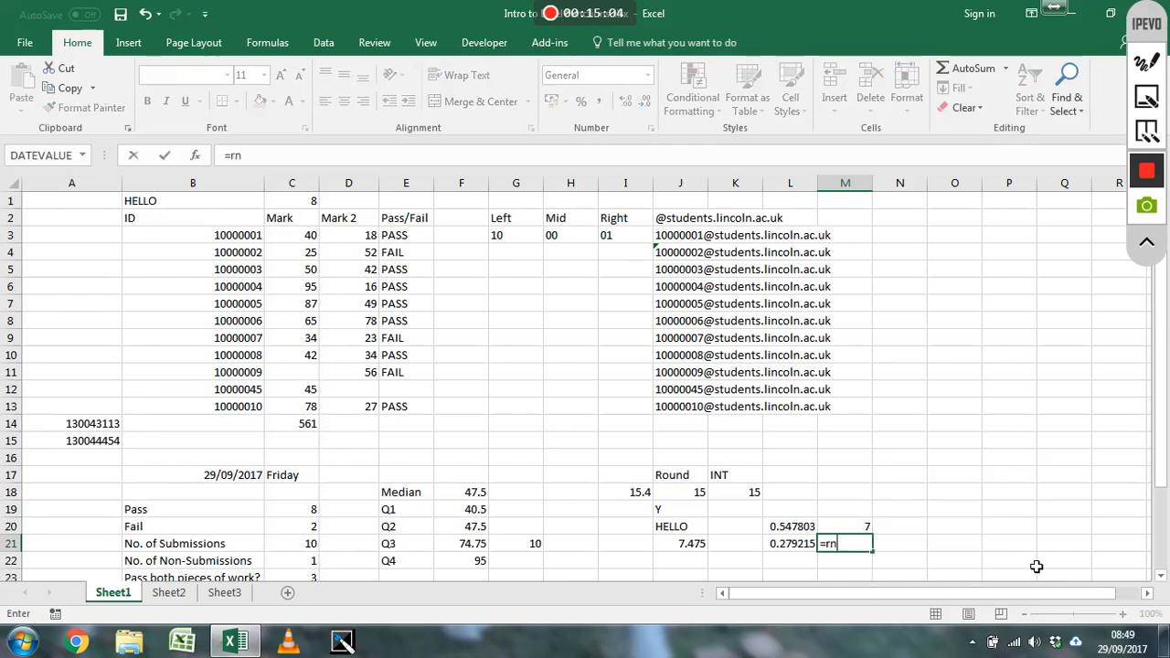
pyautogui.write('adbet')
pyautogui.press('BackSpace')
pyautogui.press('BackSpace')
pyautogui.press('BackSpace')
pyautogui.press('BackSpace')
pyautogui.press('BackSpace')
pyautogui.press('BackSpace')
pyautogui.write('andb')
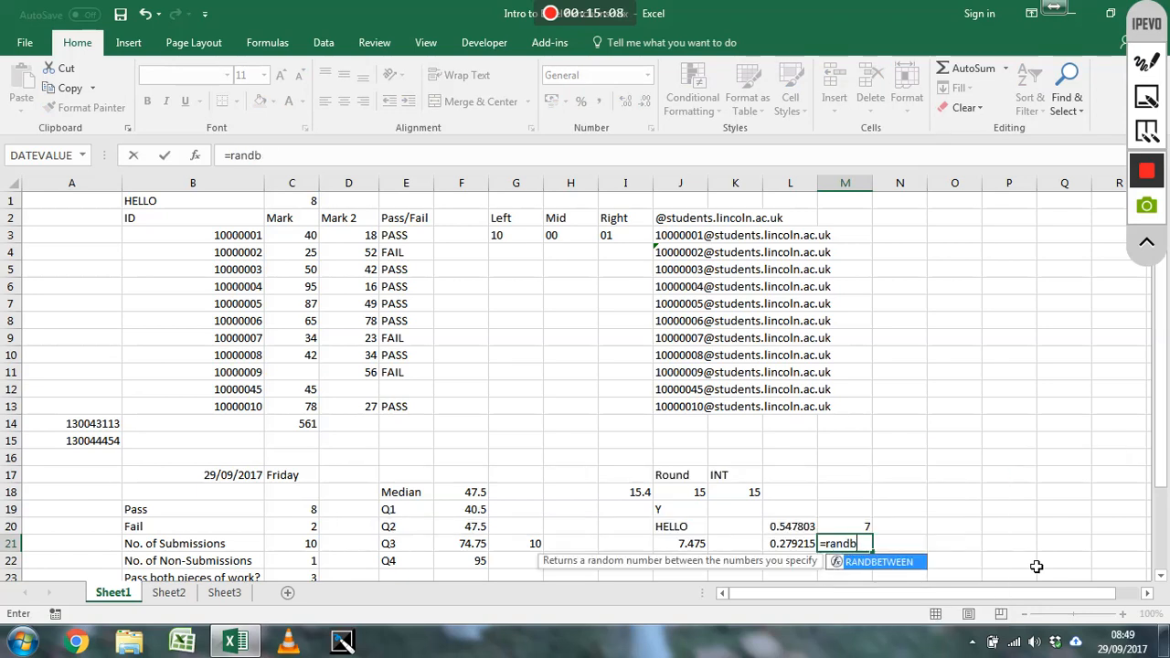
pyautogui.write('etween(0,10)')
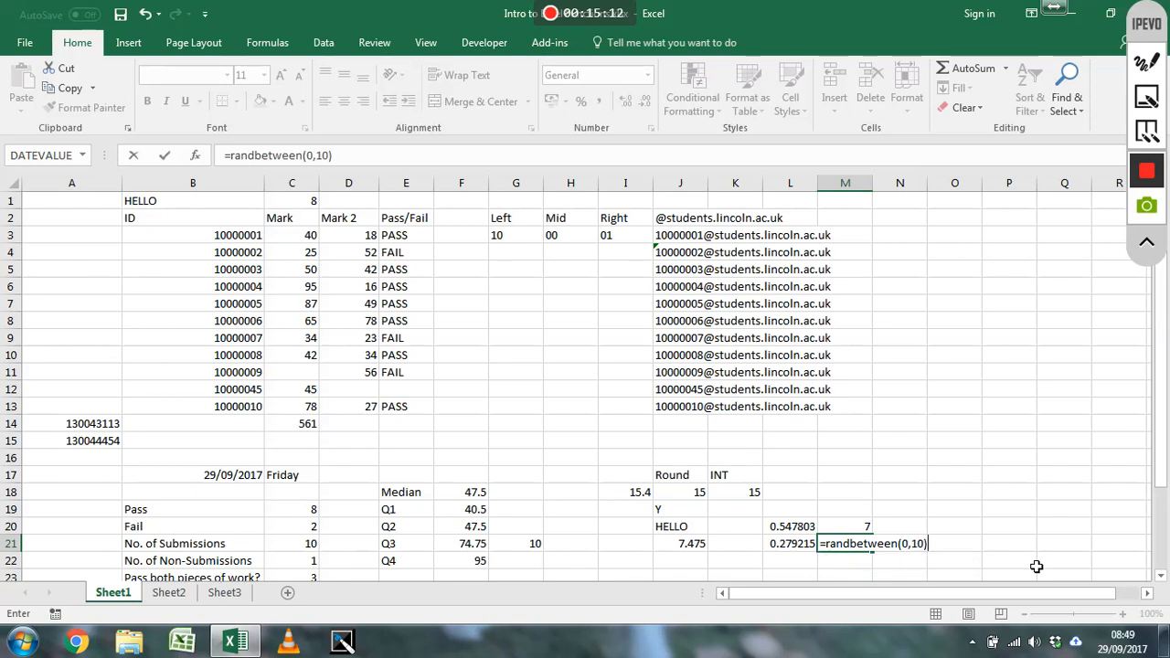
pyautogui.press('Escape')
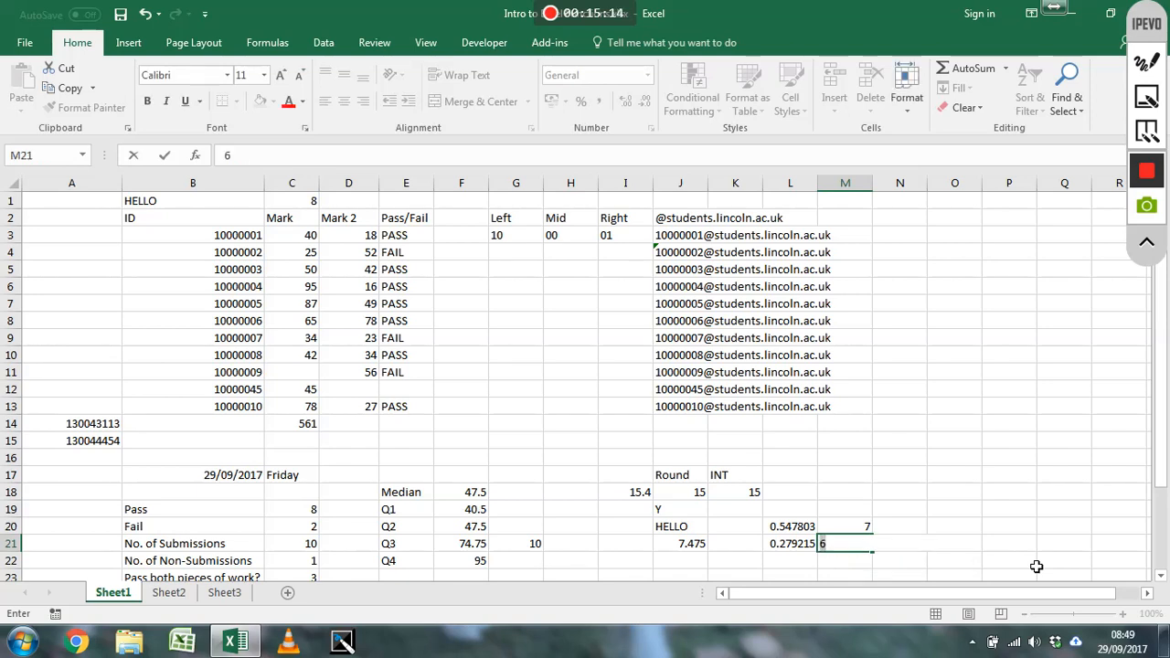
pyautogui.write('6')
pyautogui.press('Return')
pyautogui.press('Up')
# Recalculate the worksheet repeatedly to compare the RANDBETWEEN formula in M20 with the fixed value in M21
pyautogui.press('F9')
pyautogui.press('F9')
pyautogui.press('F9')
pyautogui.press('F9')
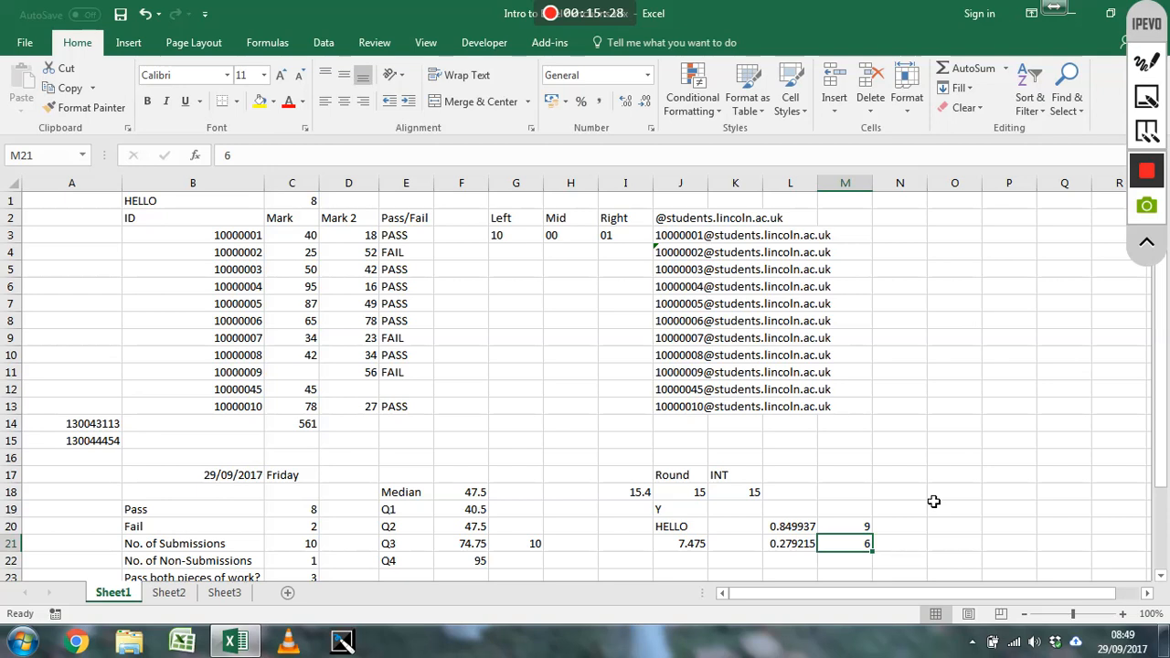
# Enter =ROW() in cell N1 to return the cell's row number
pyautogui.click(920, 210)
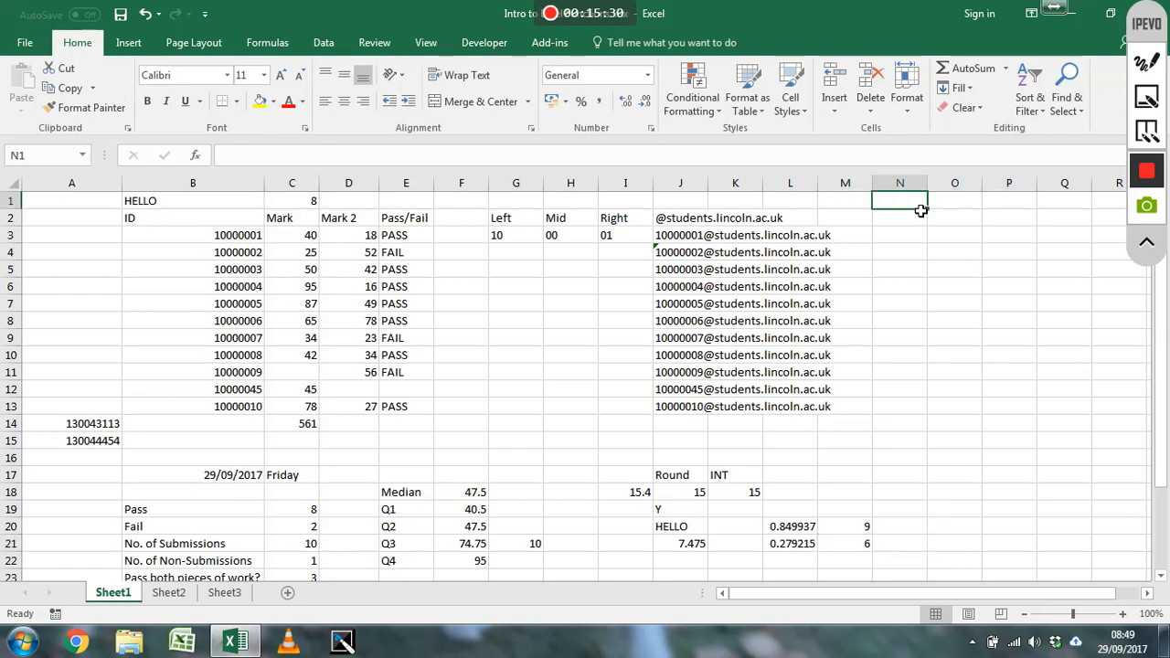
pyautogui.write('=')
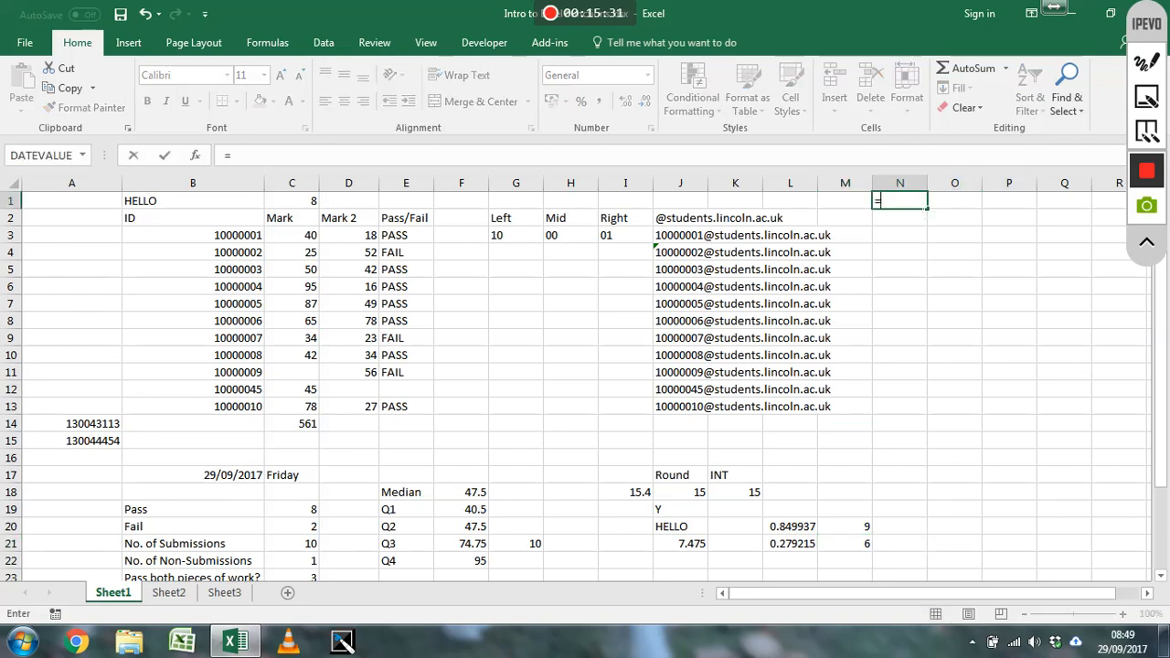
pyautogui.write('row(')
pyautogui.press('Return')
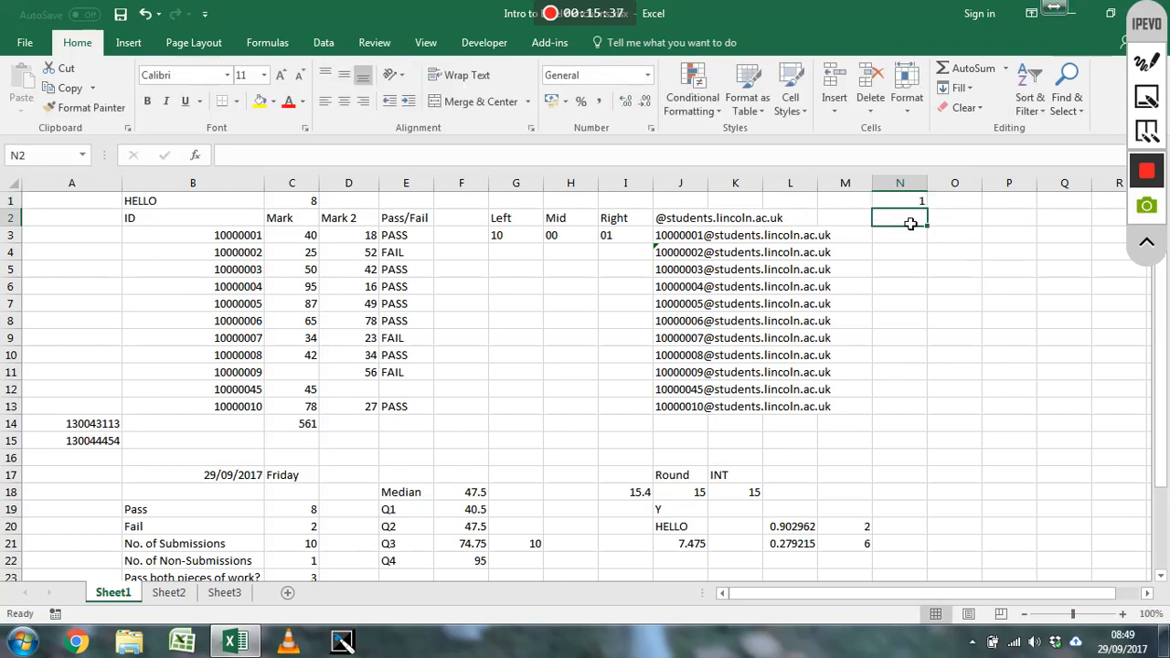
# Enter =COLUMN() in cell N2 to return the cell's column number
pyautogui.hotkey('alt', 'F11')
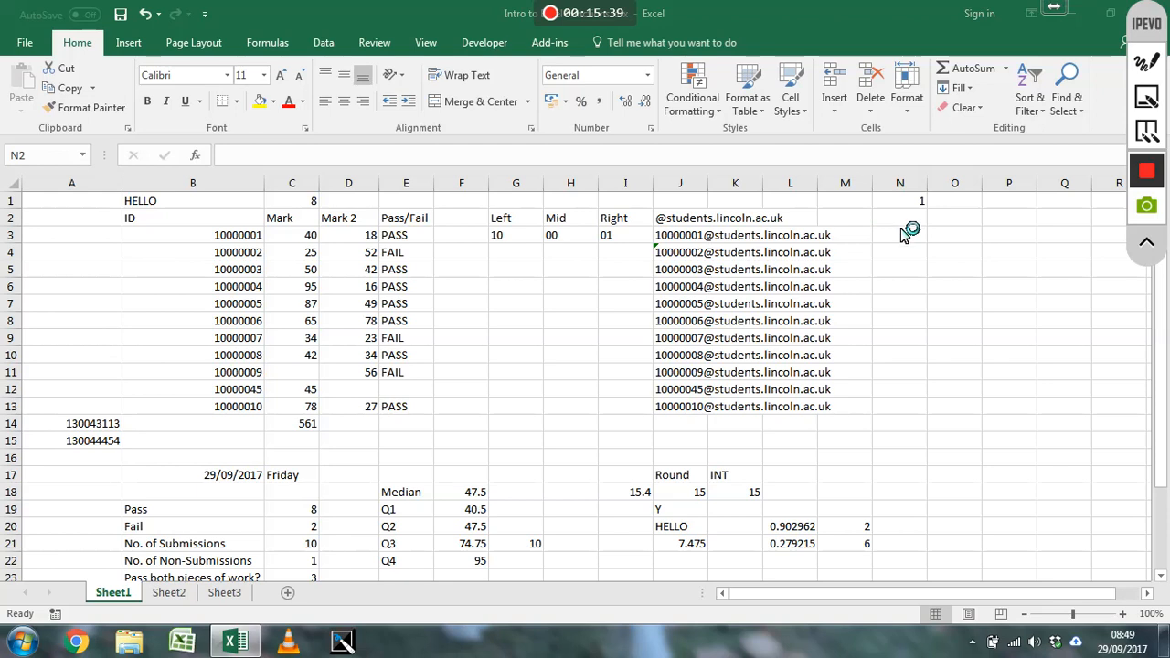
pyautogui.click(899, 222)
pyautogui.write('=co')
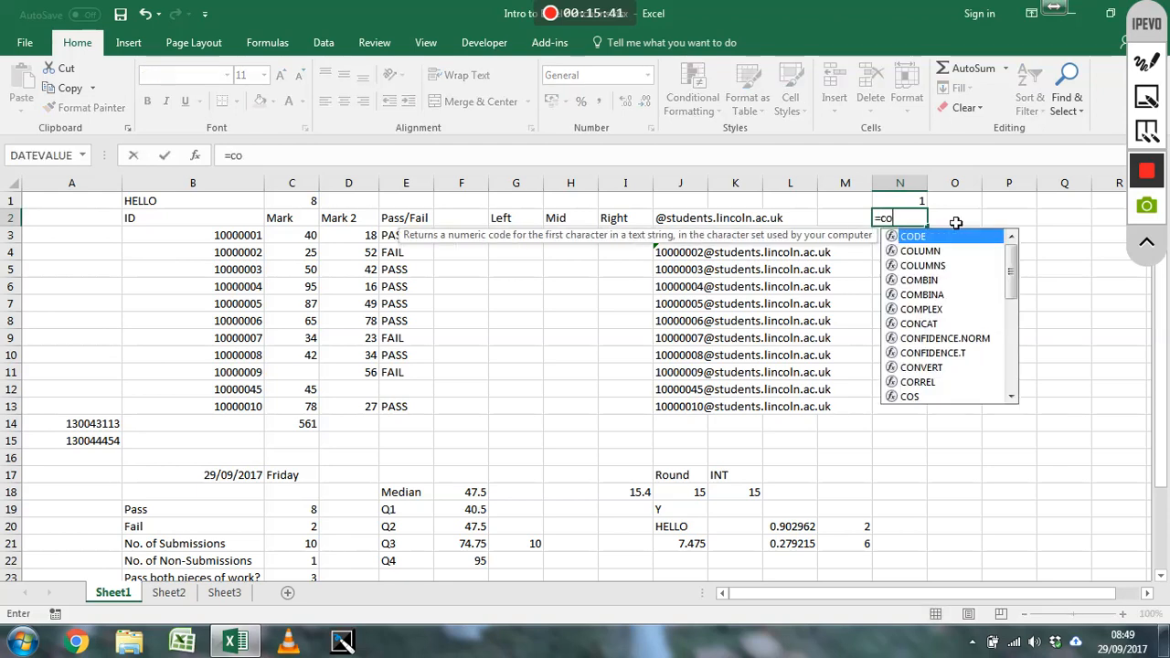
pyautogui.write('lumn()')
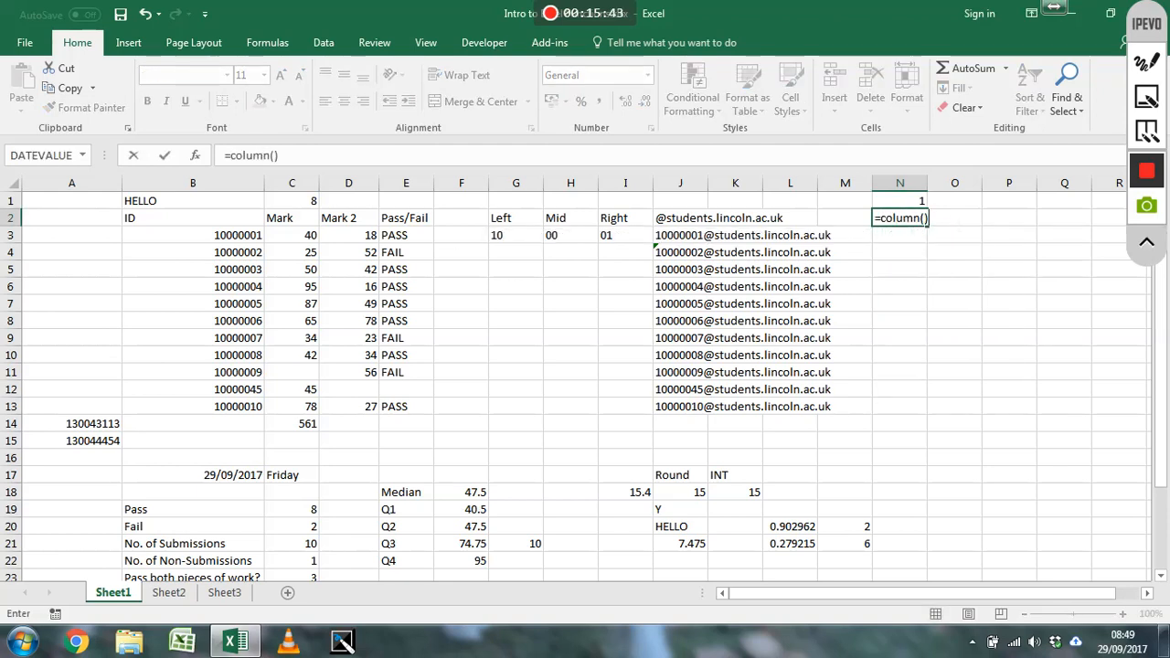
pyautogui.press('Return')
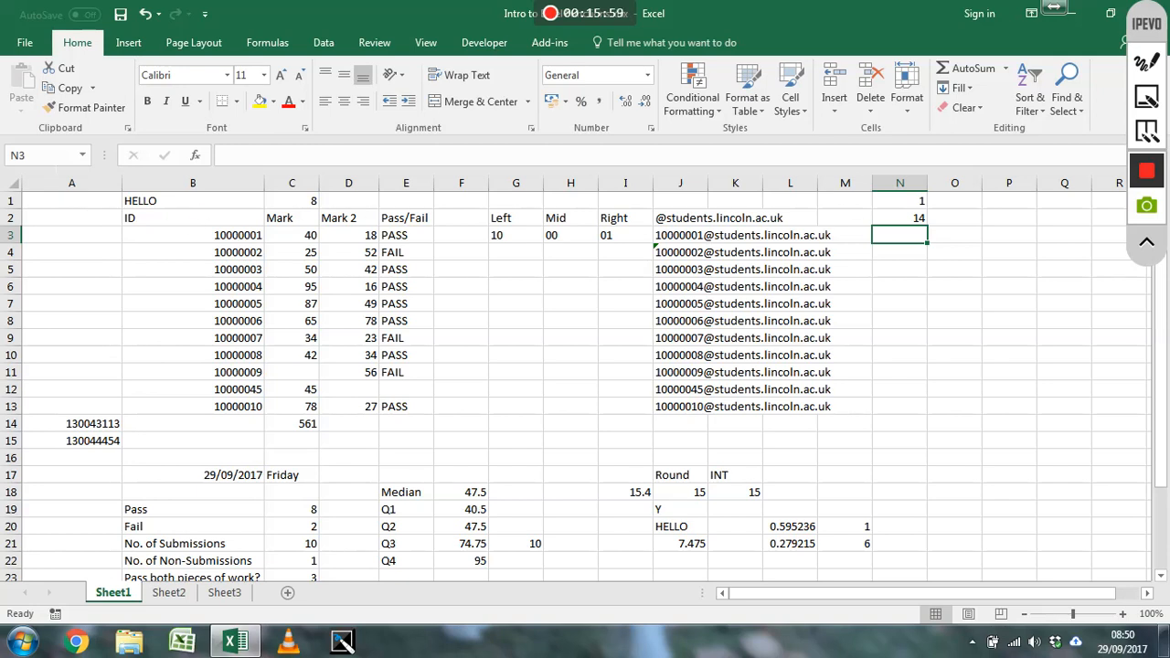
# Review the ROW formula in N1 together with the COLUMN result in N2
pyautogui.hotkey('alt', 'F11')
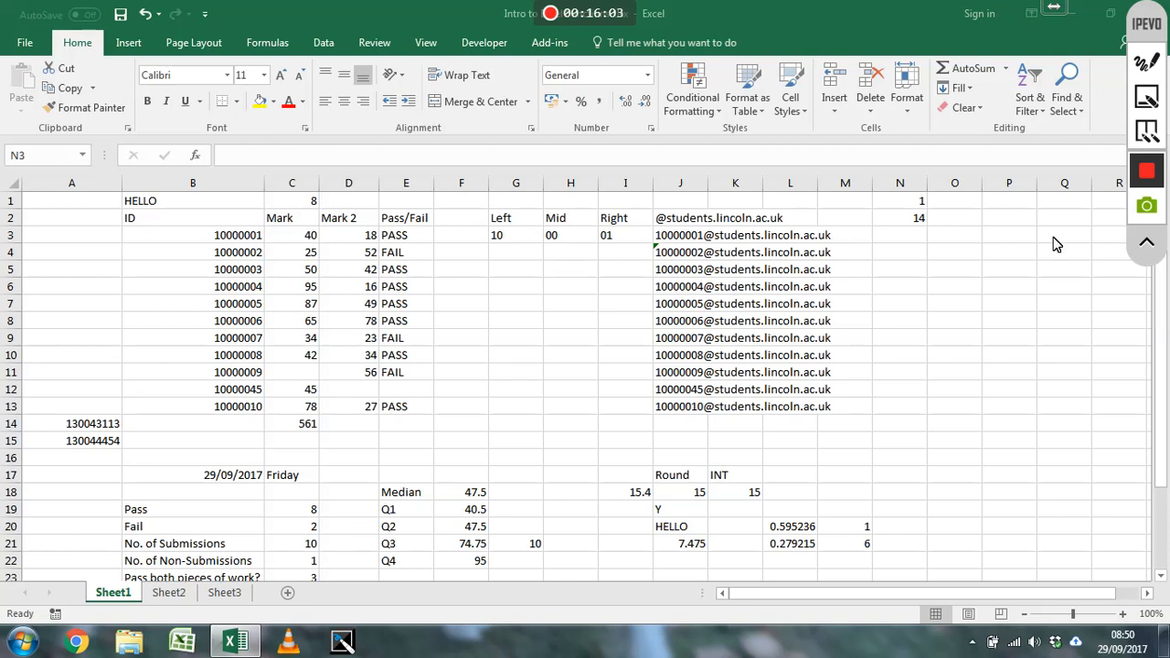
pyautogui.click(921, 206)
pyautogui.click(920, 206)
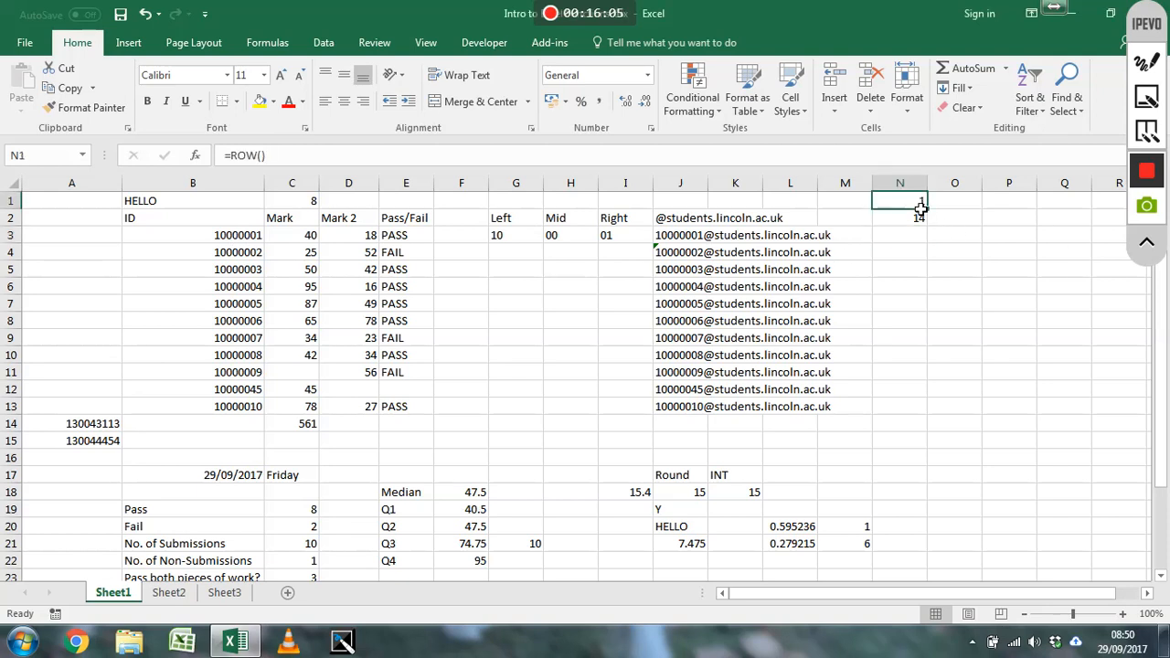
pyautogui.moveTo(921, 208); pyautogui.dragTo(919, 220)
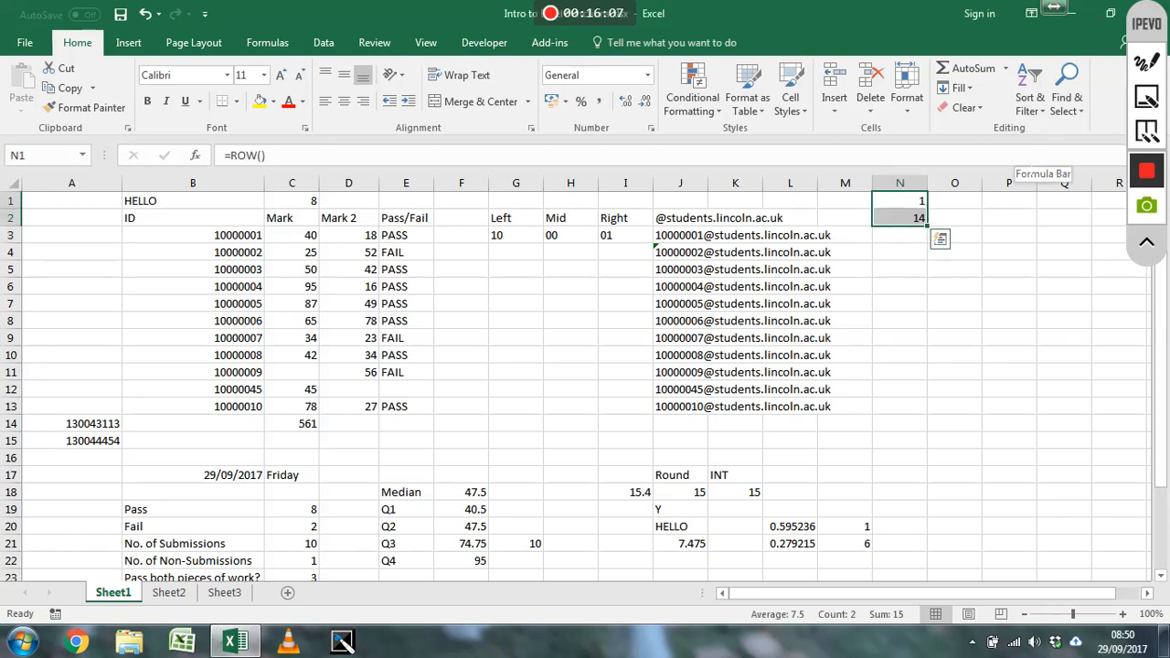
# Enter =IF(C3<>"","",ROW()) in cell N3 to return the row number only when the mark is blank
pyautogui.press('Down')
pyautogui.press('Down')
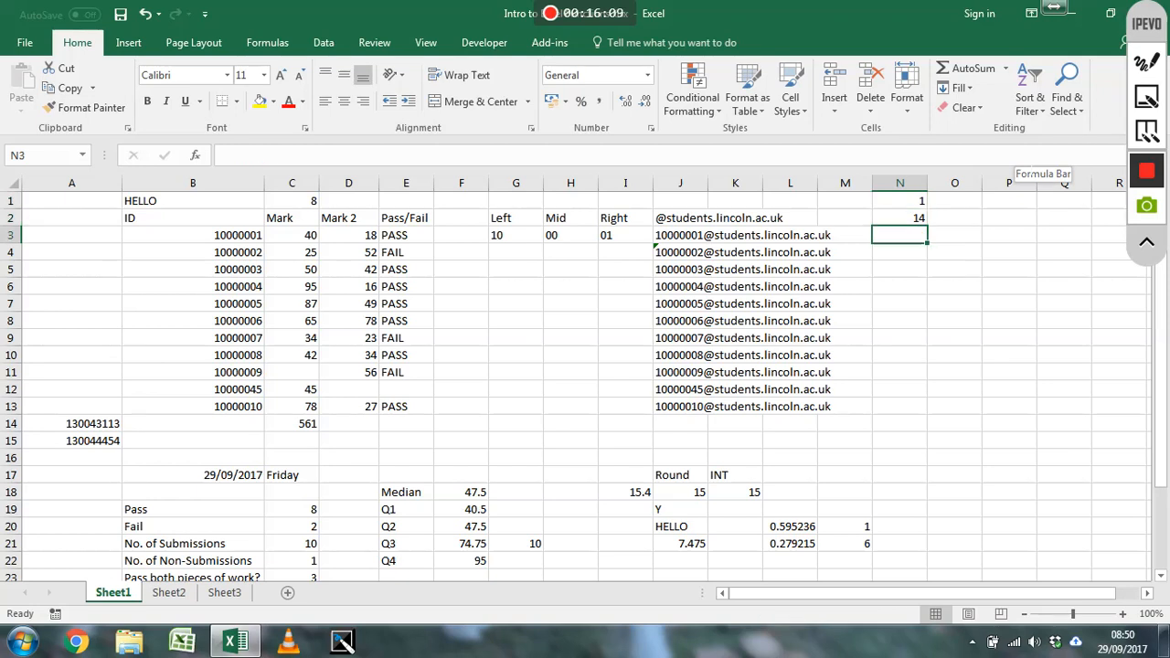
pyautogui.write('=if(')
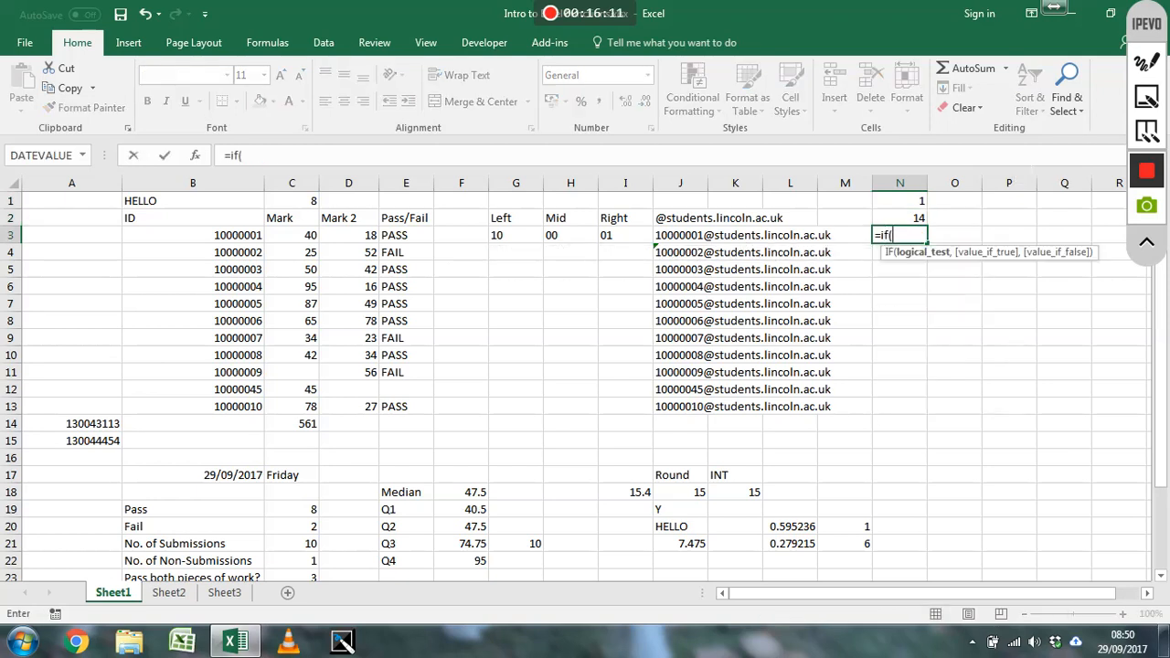
pyautogui.click(314, 239)
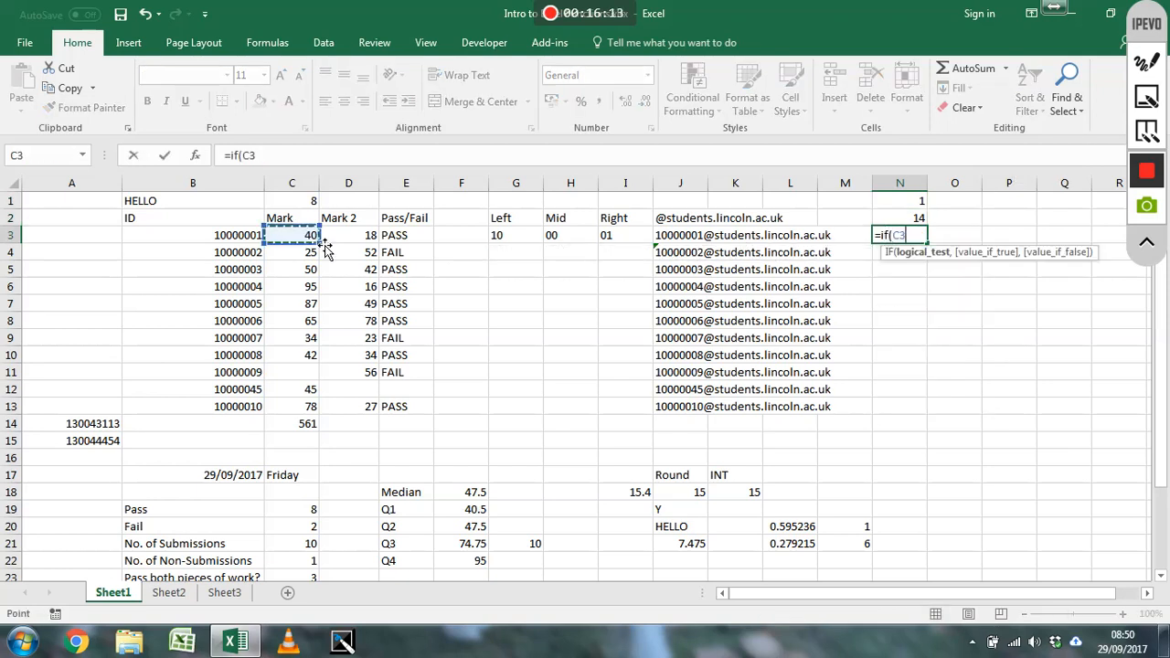
pyautogui.write('<>')
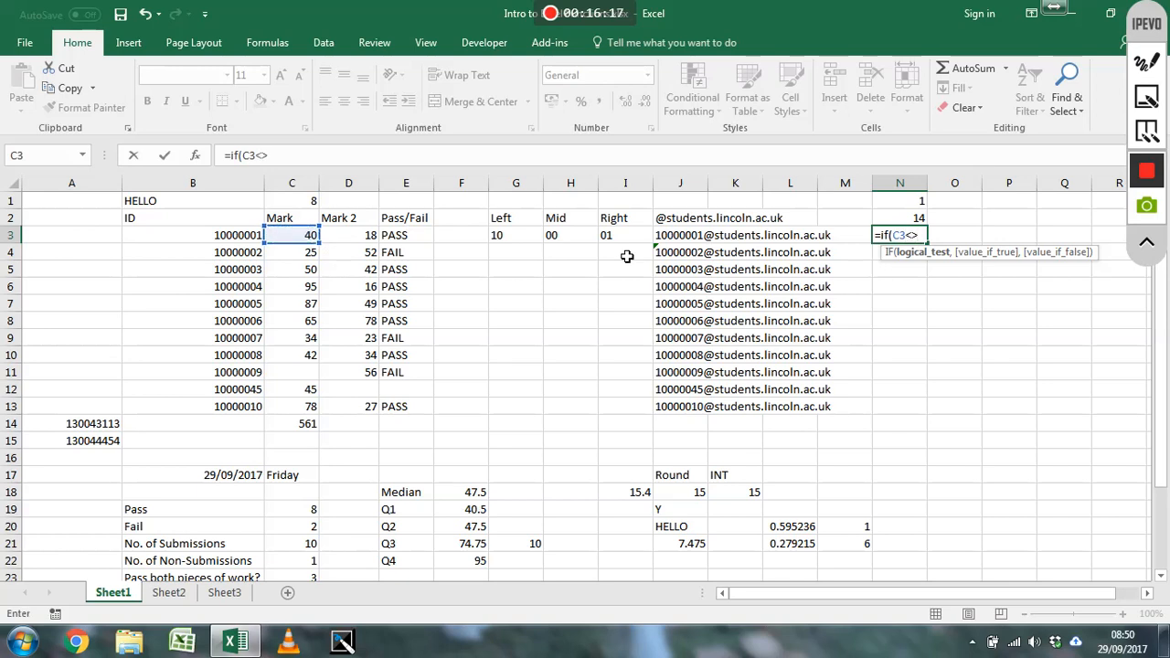
pyautogui.write('""')
pyautogui.click(357, 151)
pyautogui.write(',')
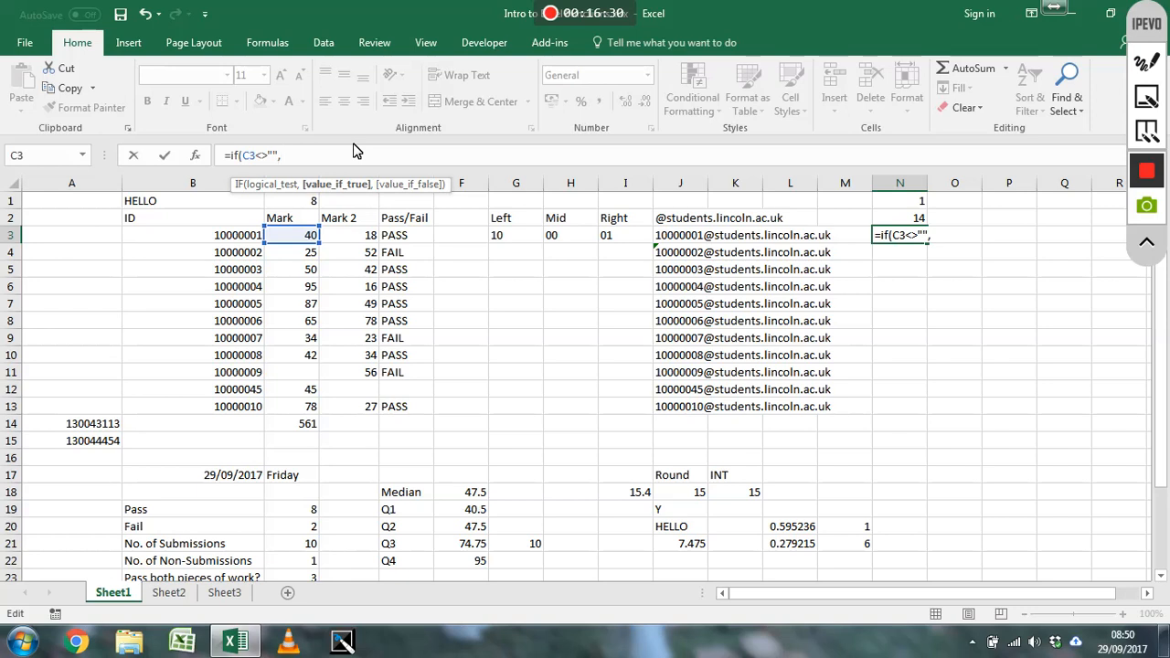
pyautogui.write('"",')
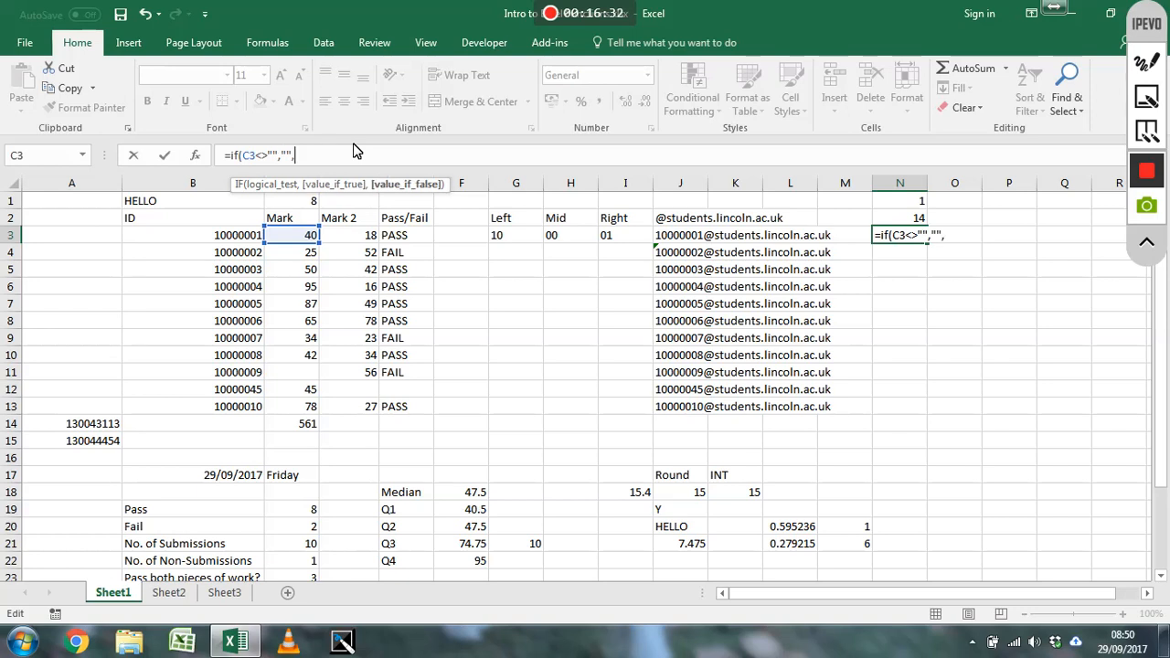
pyautogui.write('row())')
pyautogui.press('Return')
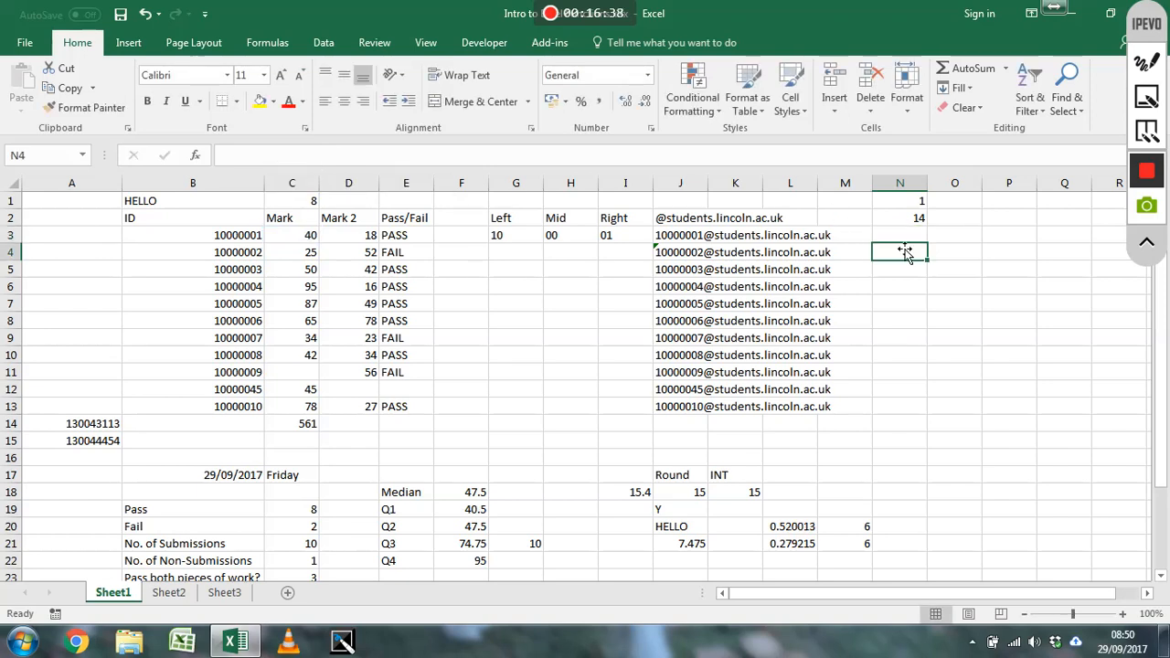
# Fill the N3 formula down to N13 and check the copied formula in N11
pyautogui.press('Up')
pyautogui.moveTo(933, 252); pyautogui.dragTo(932, 416)
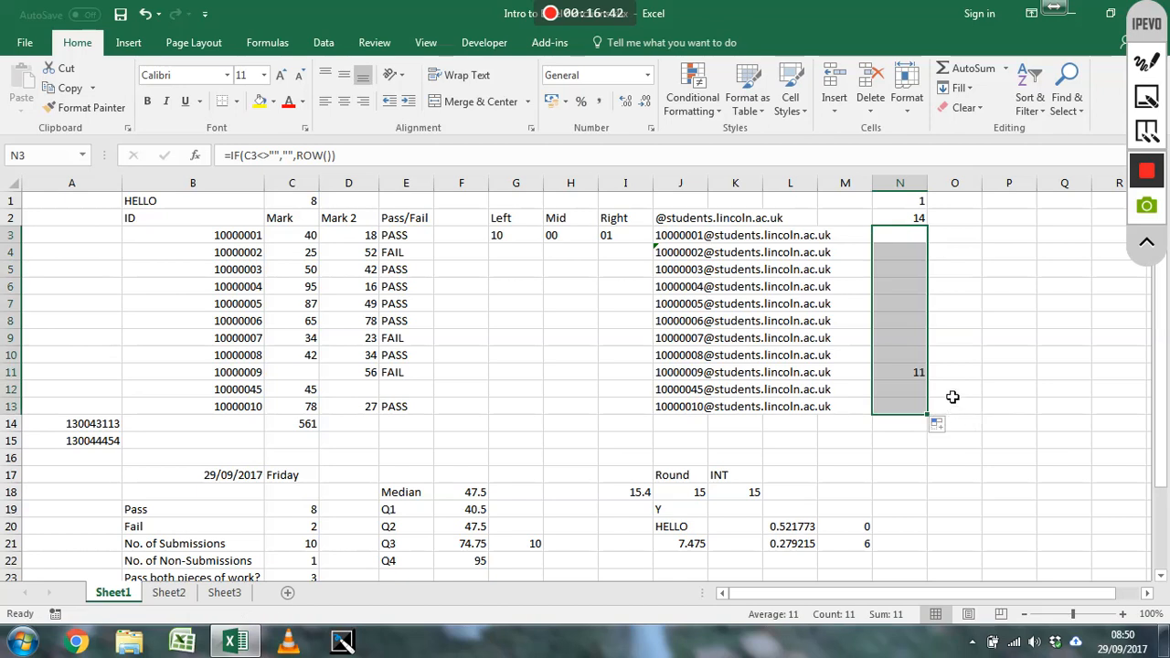
pyautogui.click(919, 370)
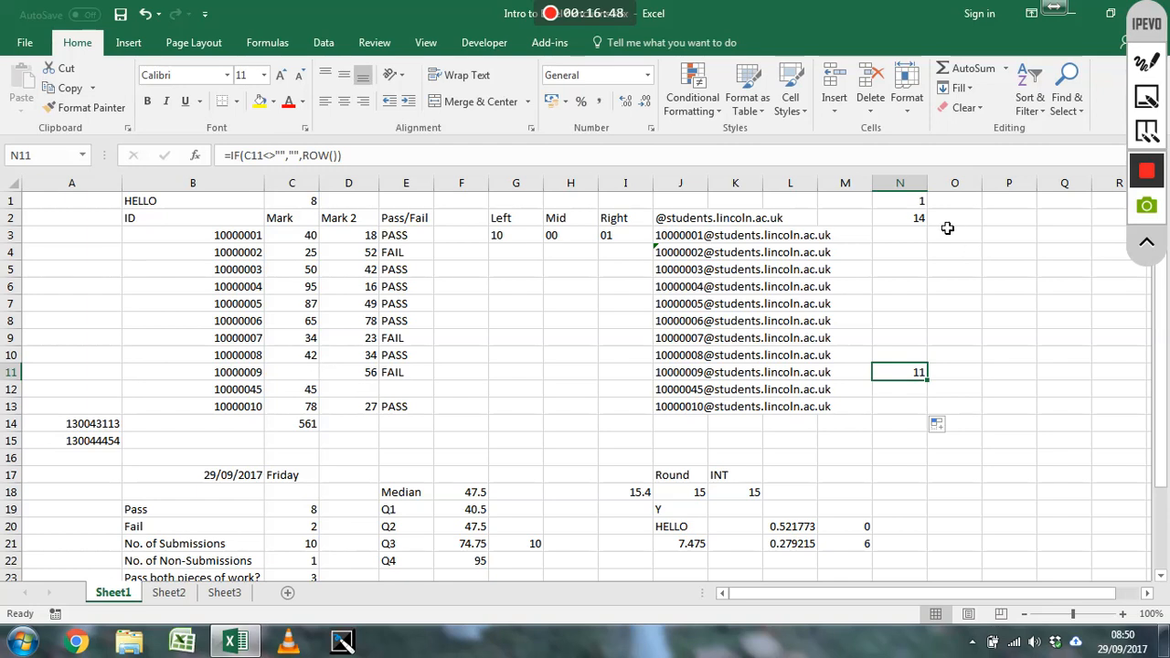
pyautogui.click(902, 426)
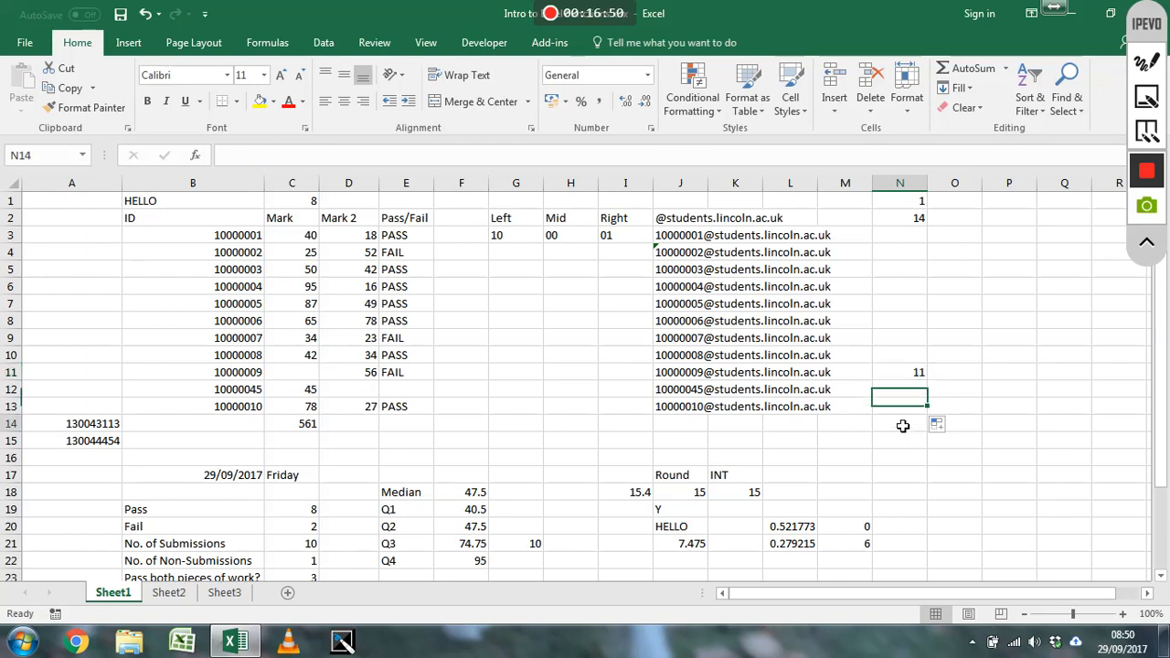
pyautogui.write('=')
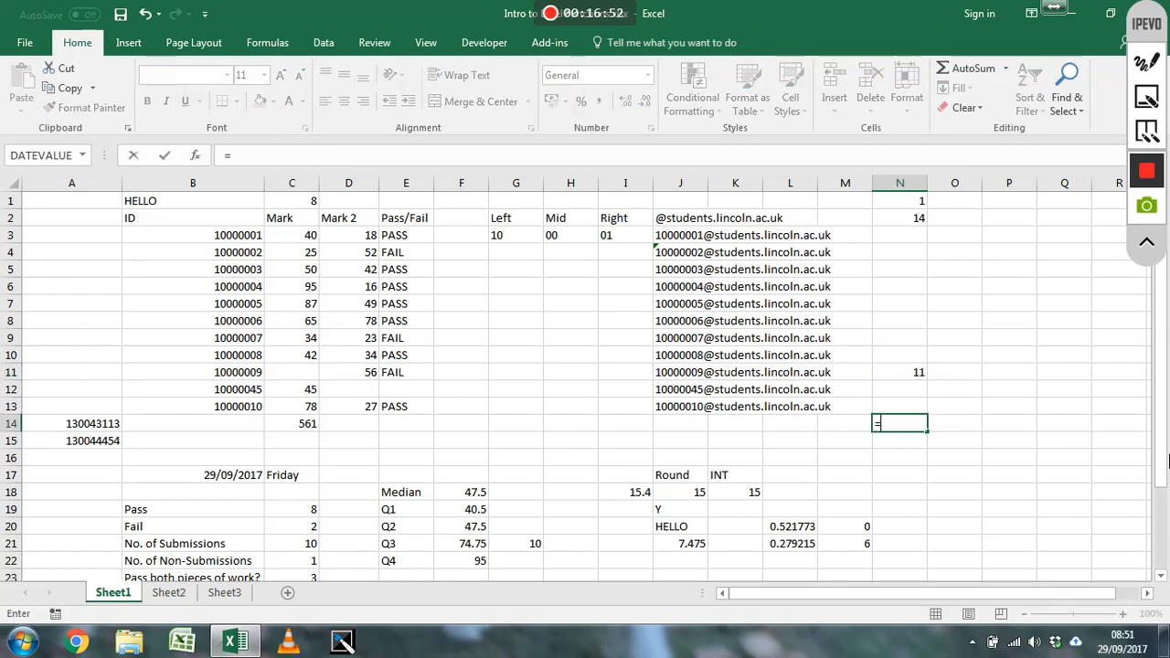
pyautogui.write('count')
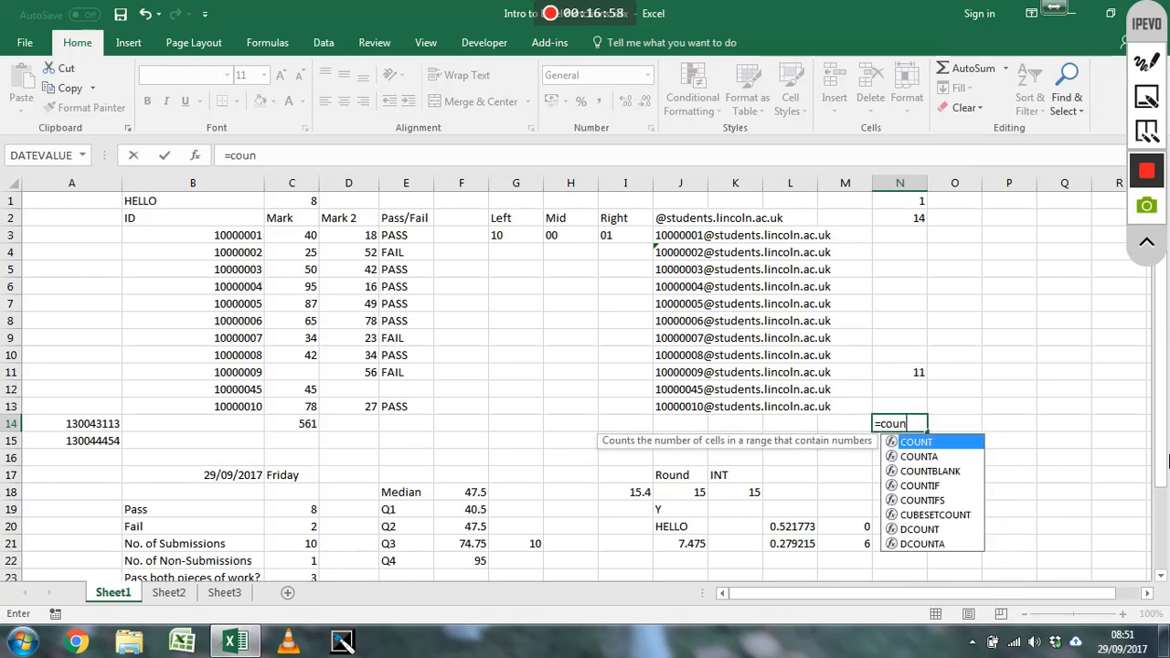
pyautogui.press('Escape')
pyautogui.press('Escape')
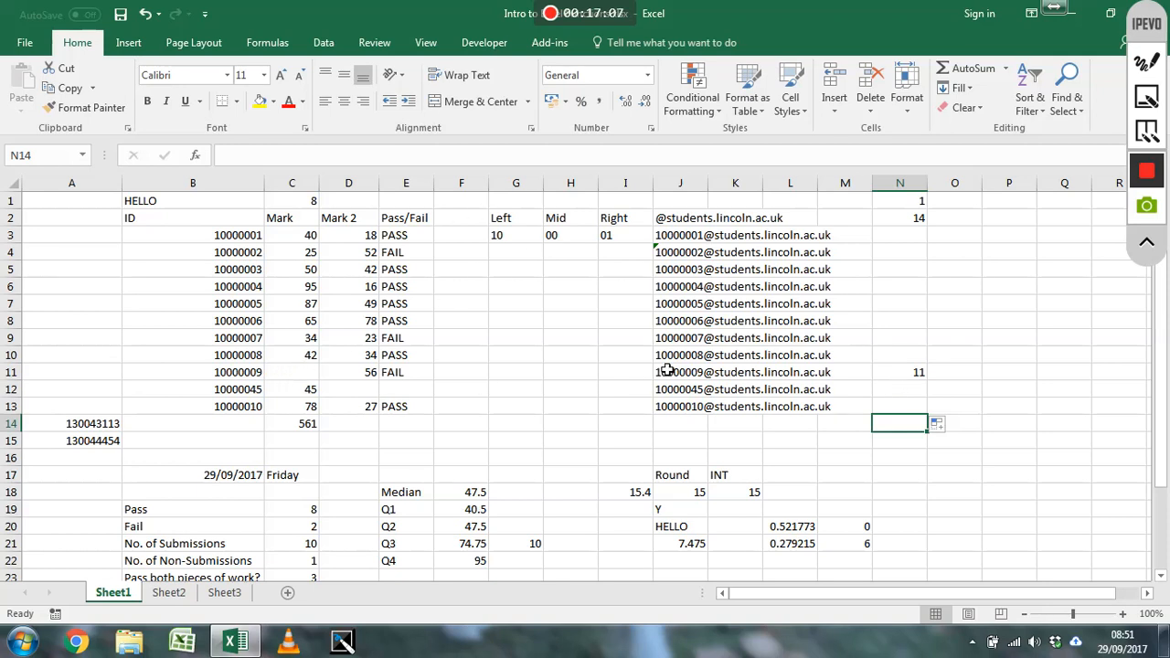
# Enter =INDIRECT("B",MIN(N3:N13)) in cell N14 to look up the ID in the row with the missing mark
pyautogui.write('=')
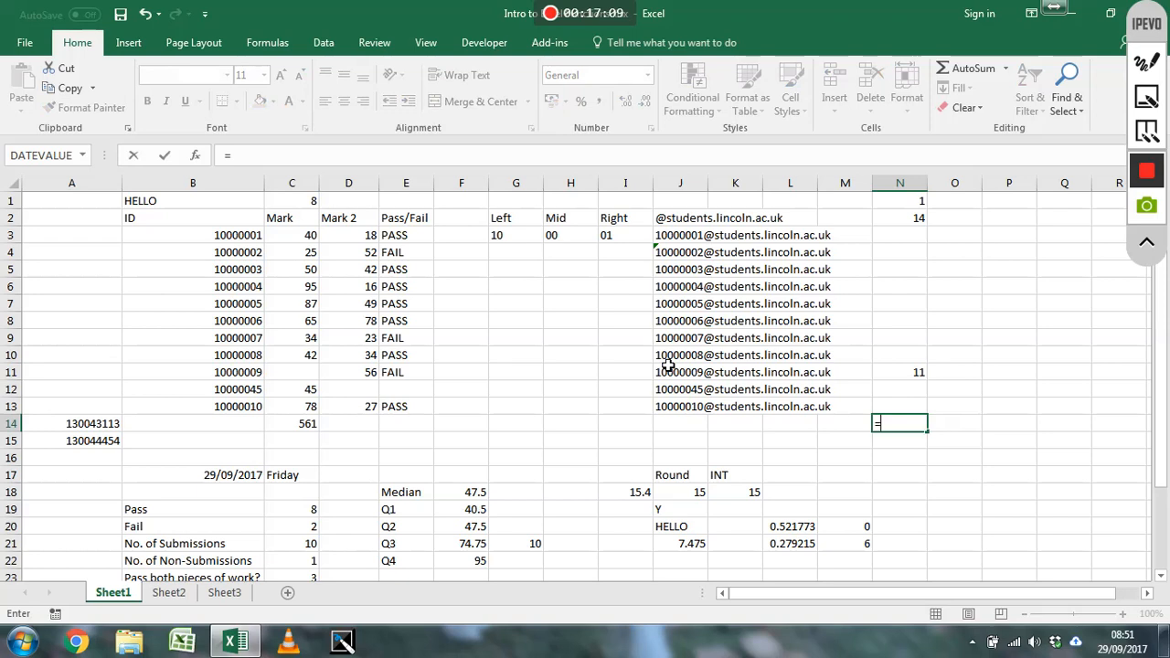
pyautogui.write('co')
pyautogui.press('BackSpace')
pyautogui.press('BackSpace')
pyautogui.write('in')
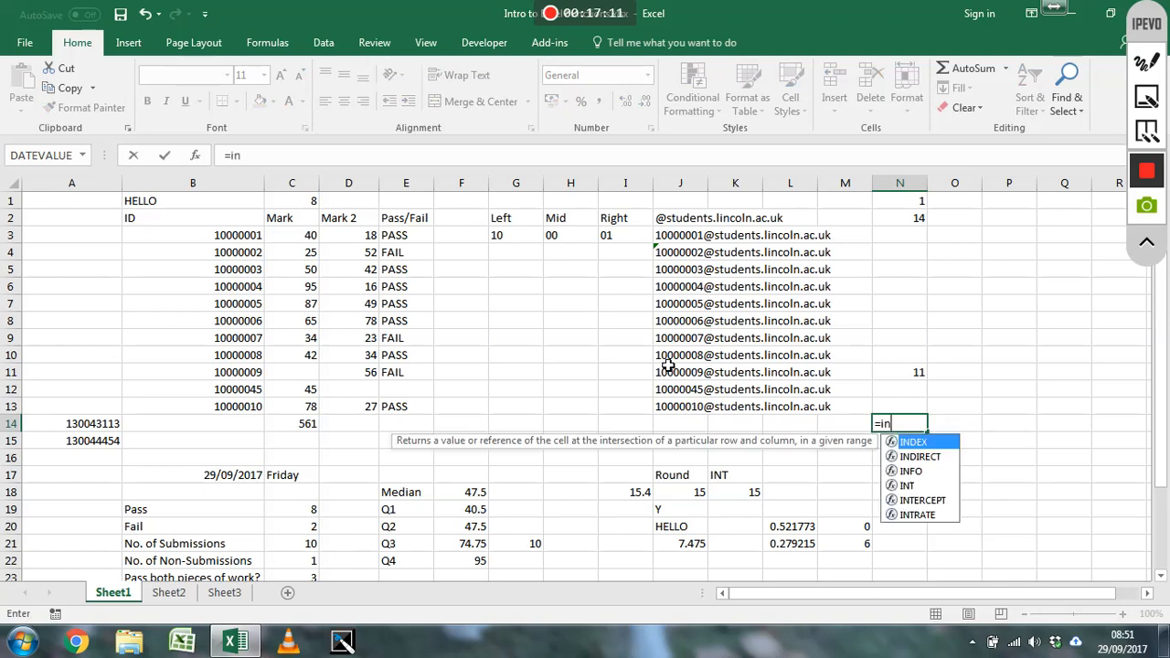
pyautogui.write('direct(')
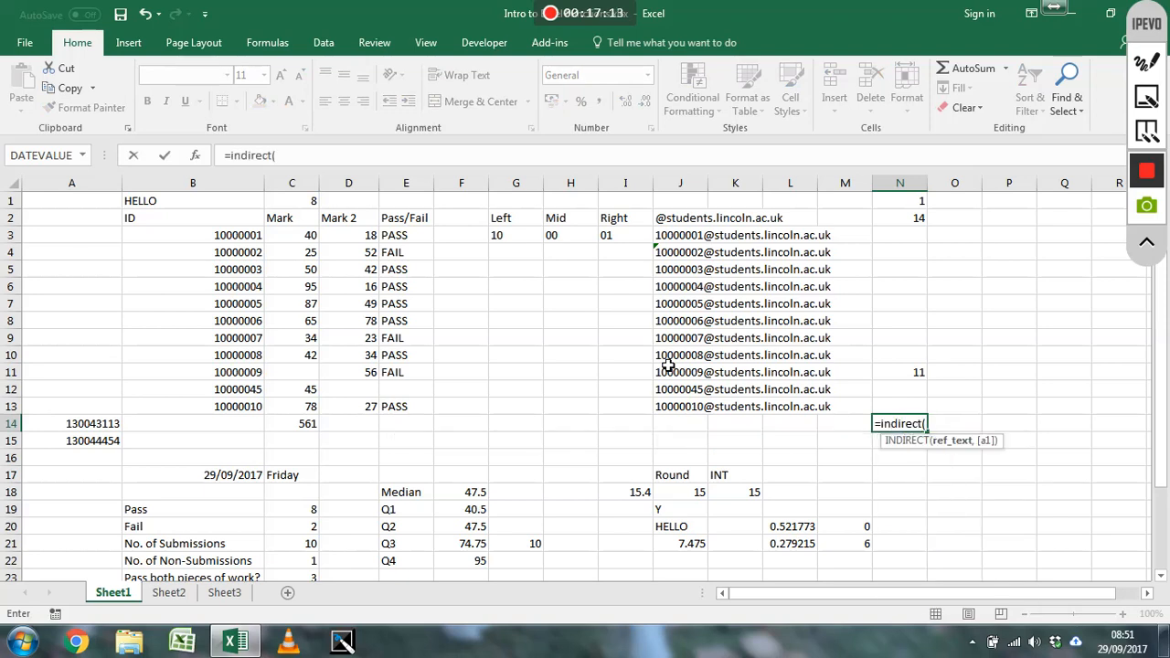
pyautogui.write('"B",')
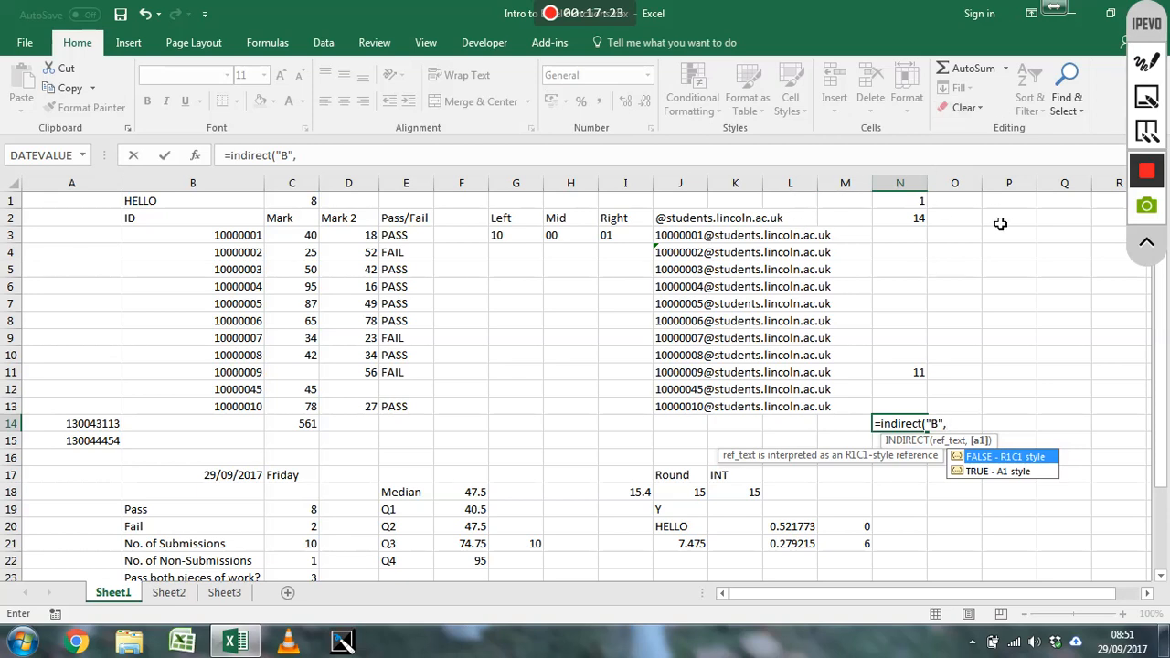
pyautogui.write('min(')
pyautogui.moveTo(900, 238); pyautogui.dragTo(900, 405)
pyautogui.write(')')
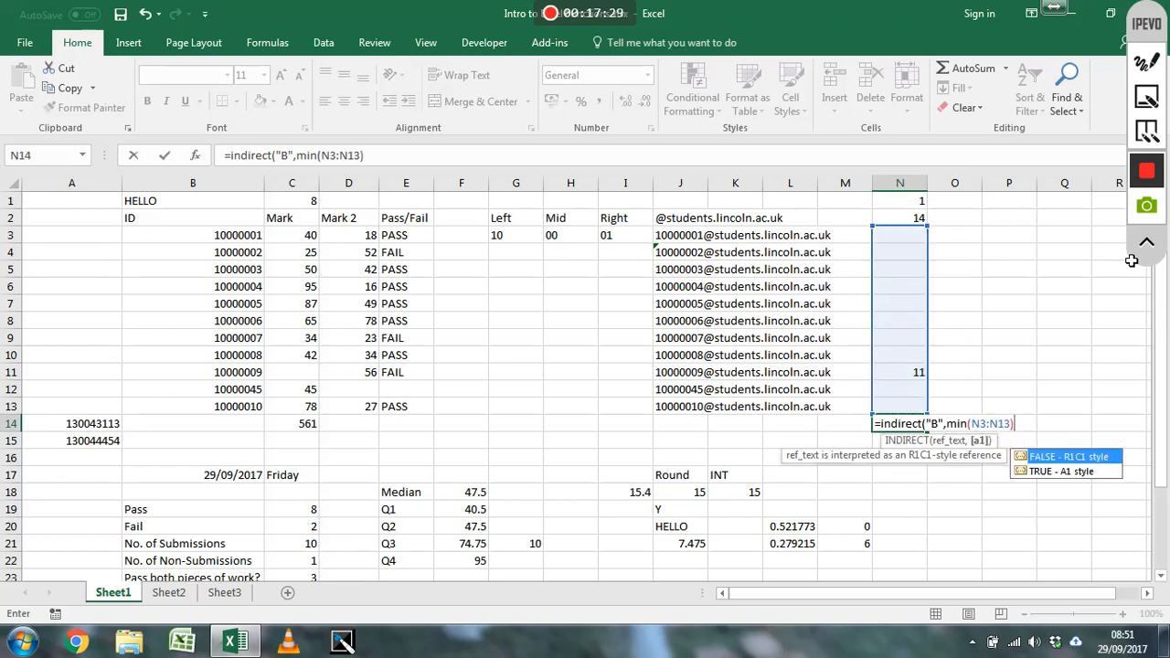
pyautogui.press('Return')
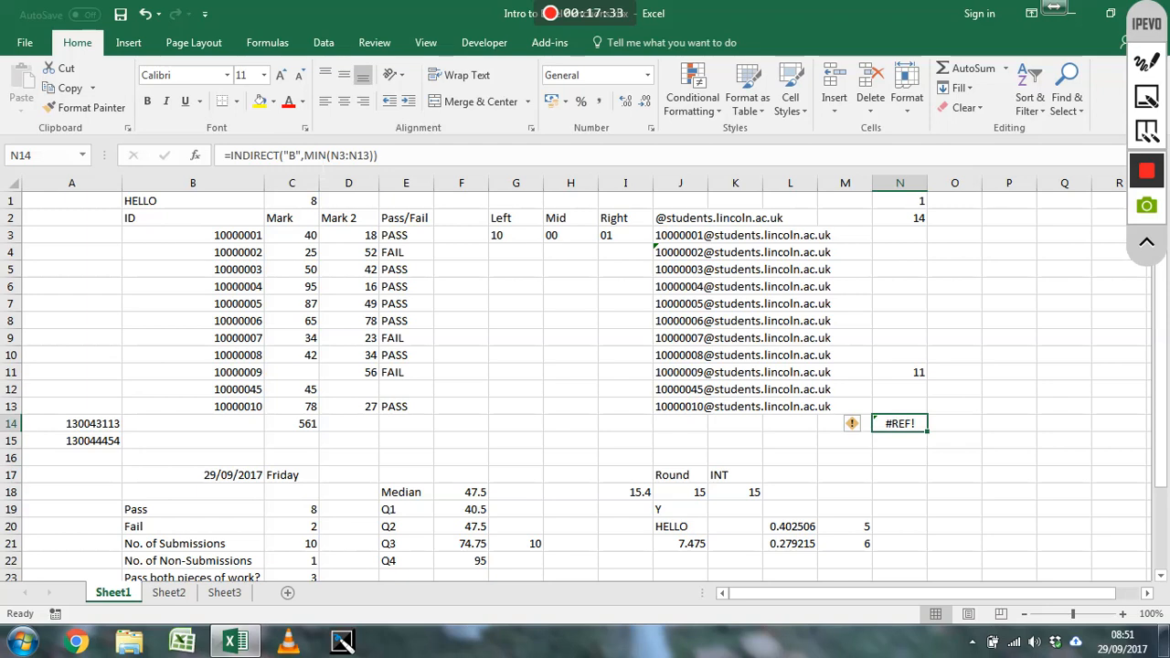
# Correct the N14 formula to =INDIRECT("B"&MIN(N3:N13)) so the column letter and row number are joined, and check it
pyautogui.click(284, 155)
pyautogui.press('BackSpace')
pyautogui.write('&')
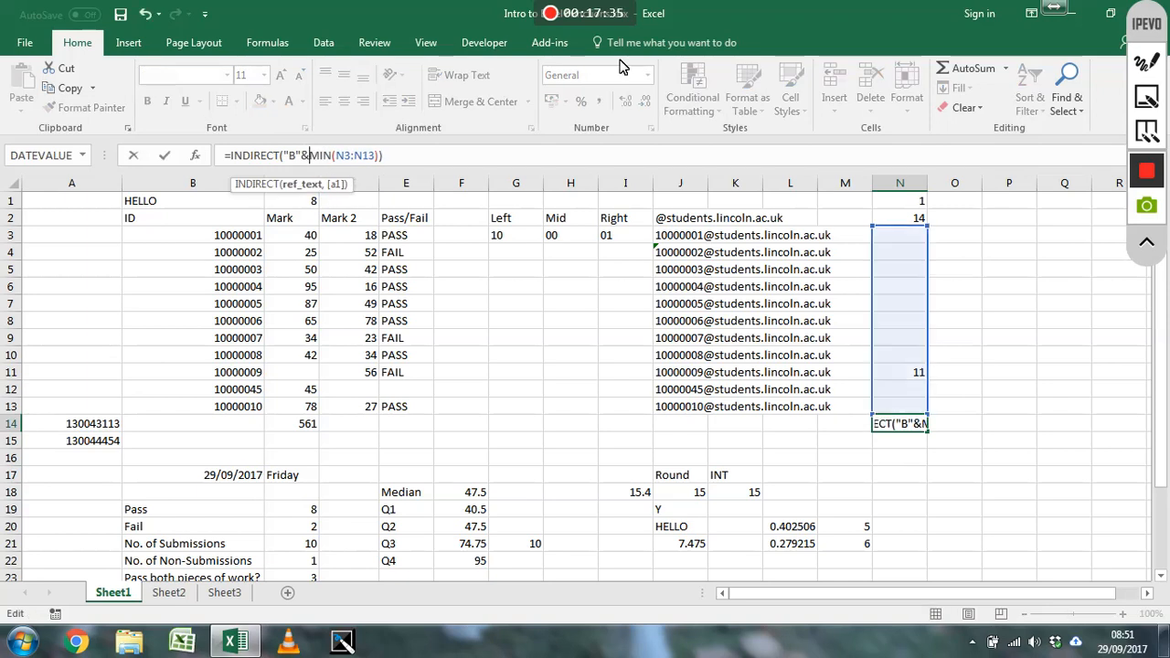
pyautogui.press('Return')
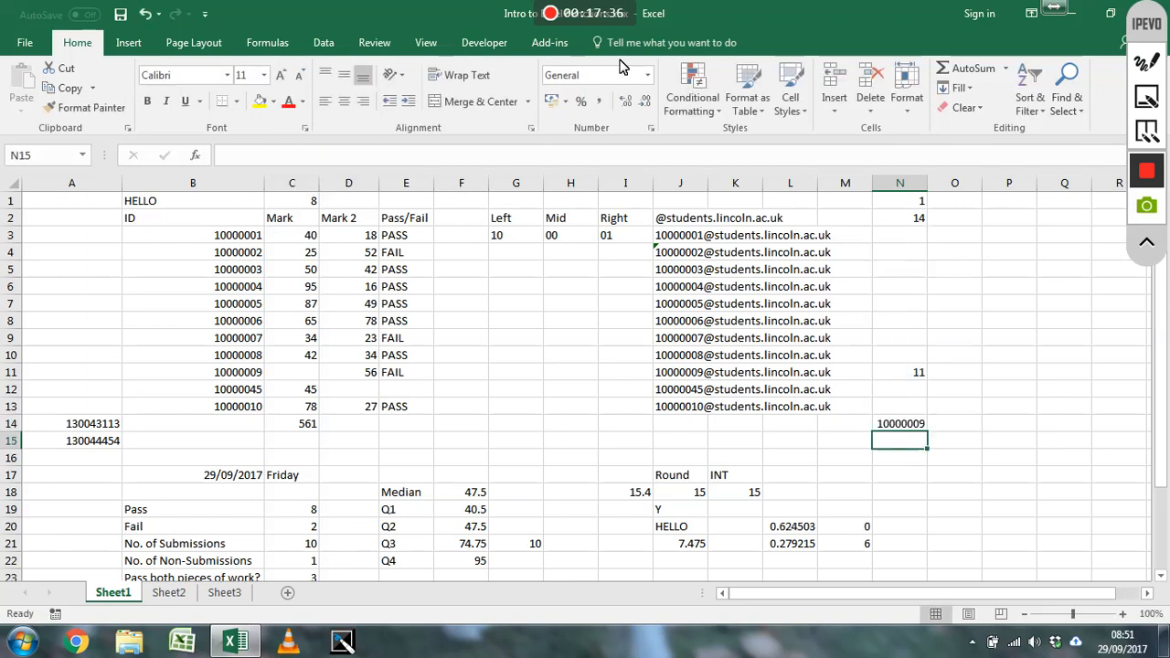
pyautogui.click(910, 426)
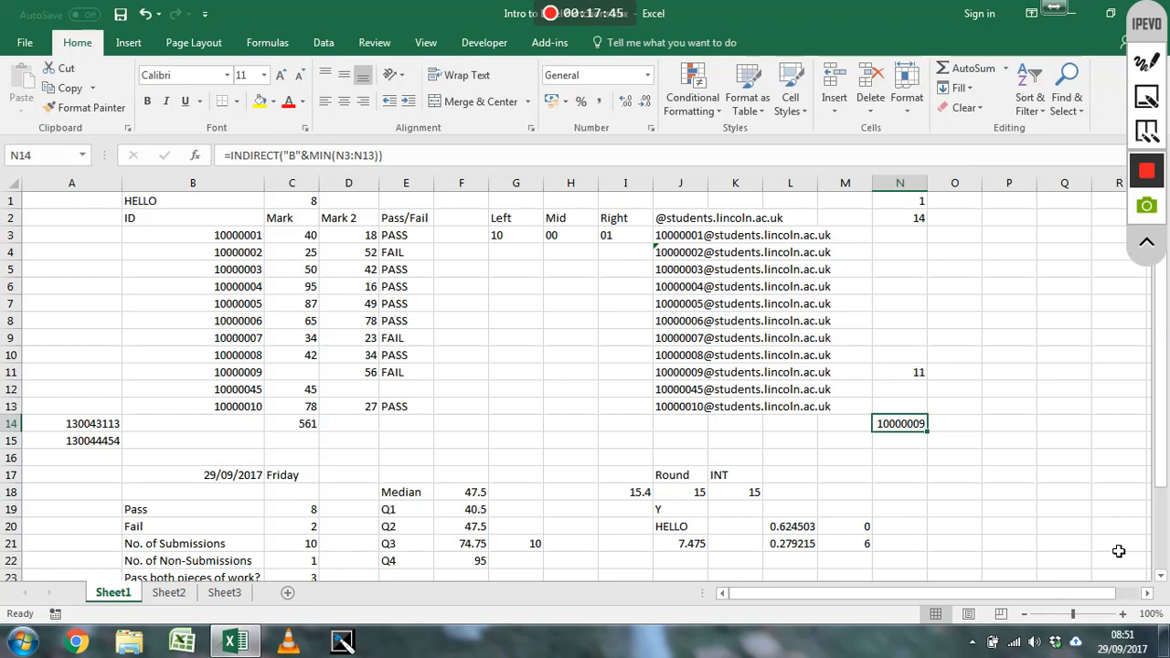
pyautogui.click(967, 424)
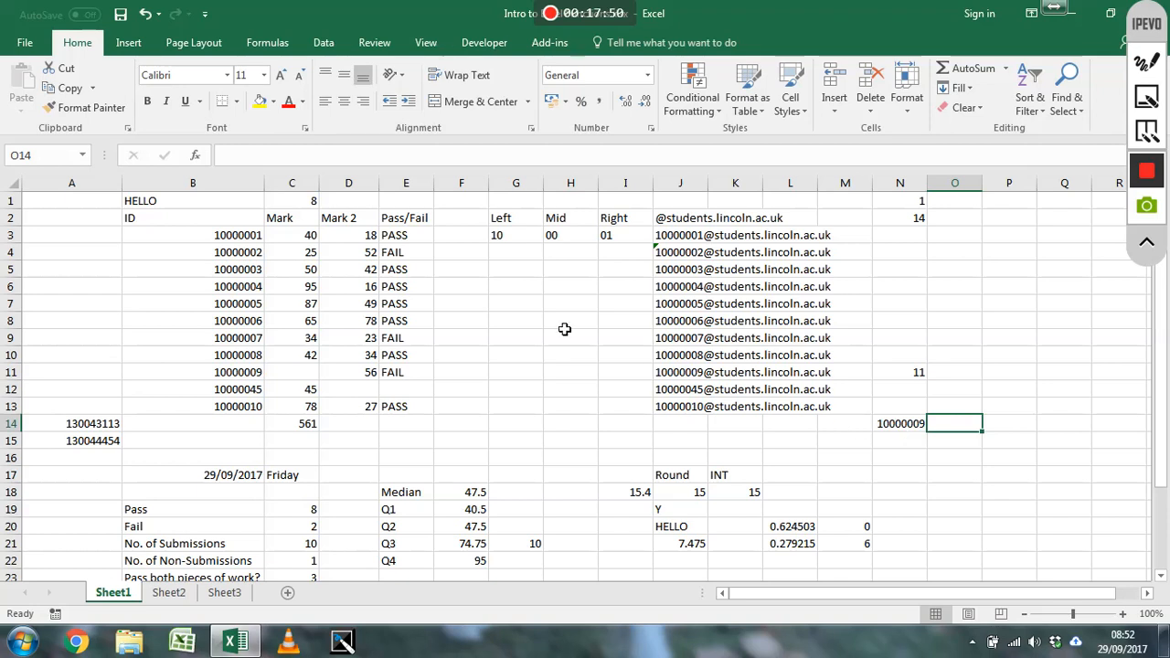
# Enter =SUMIF(C3:C13,">40") in cell F3 to add up only the marks above 40
pyautogui.click(453, 240)
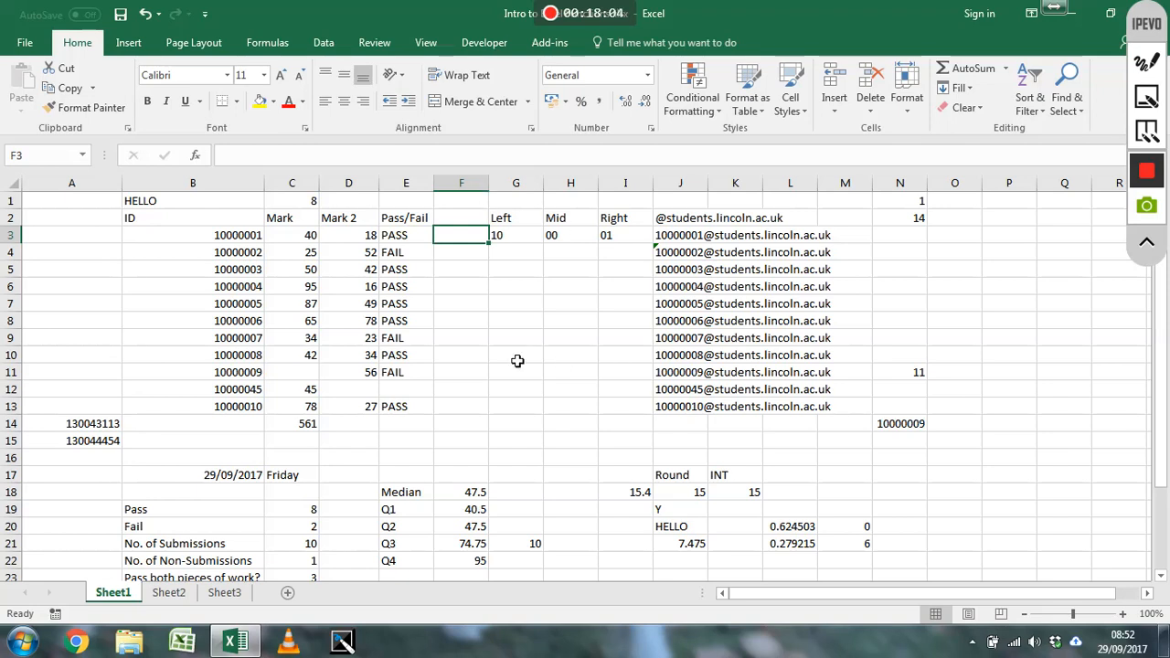
pyautogui.write('=sumif')
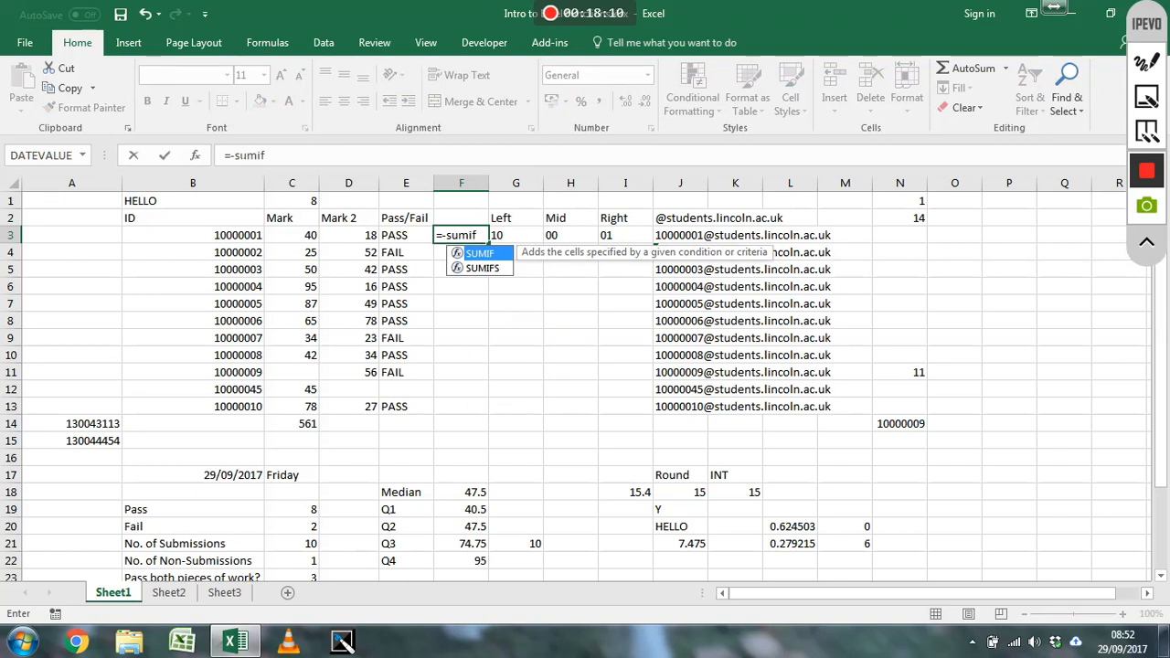
pyautogui.click(235, 156)
pyautogui.press('BackSpace')
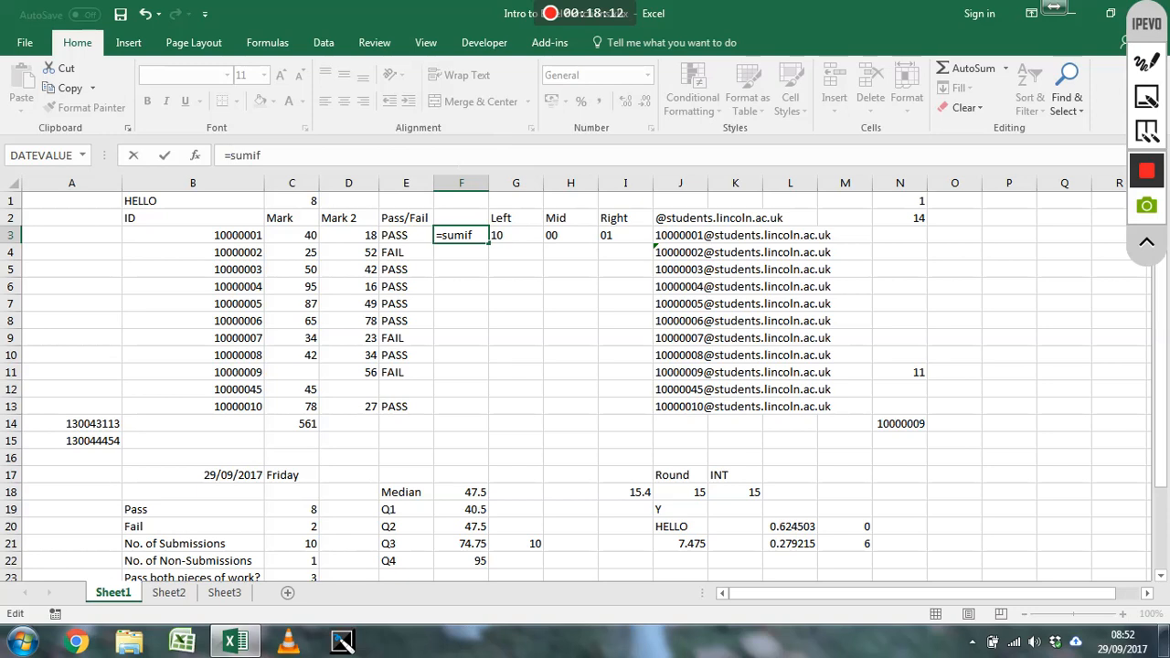
pyautogui.write('(')
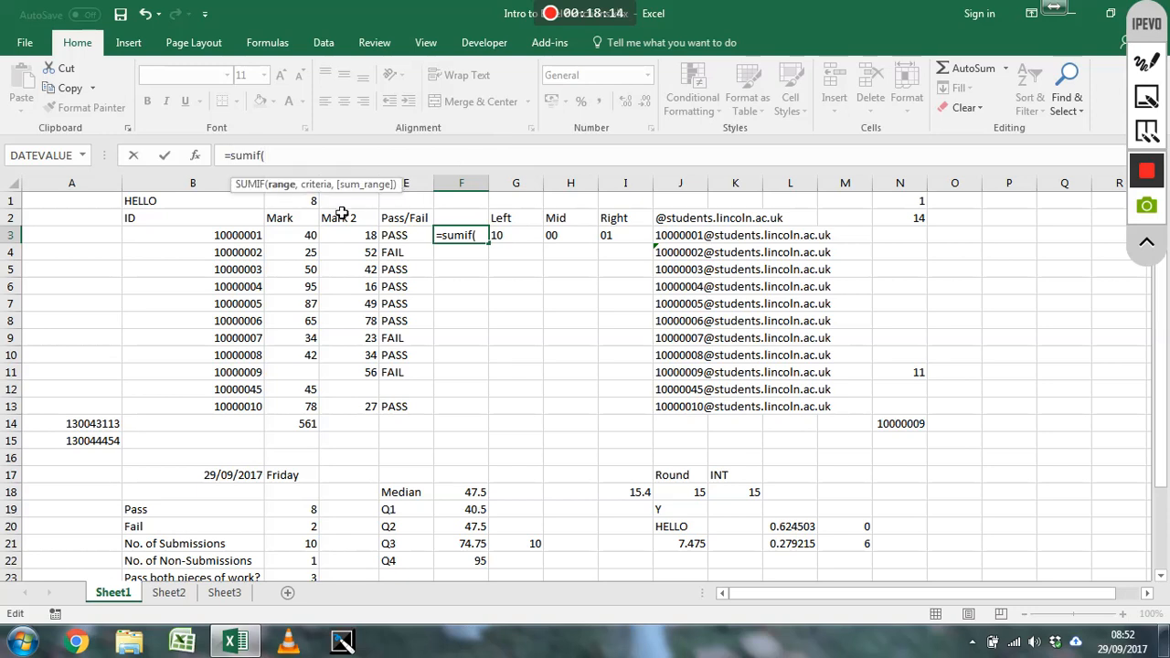
pyautogui.moveTo(313, 238); pyautogui.dragTo(304, 408)
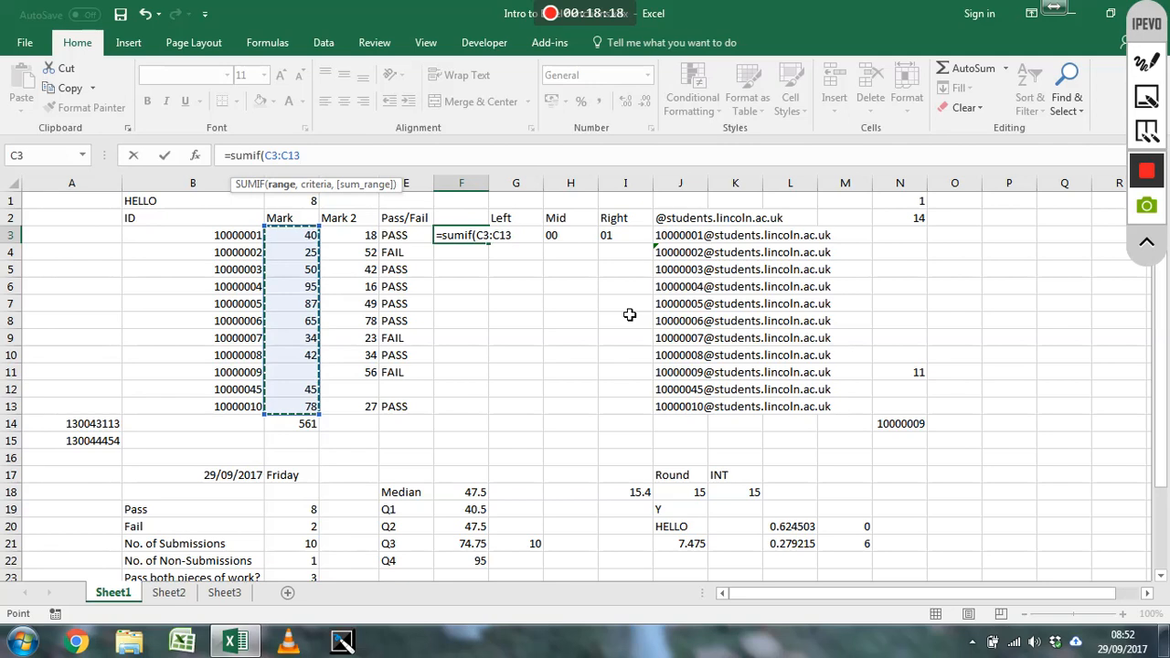
pyautogui.write(',')
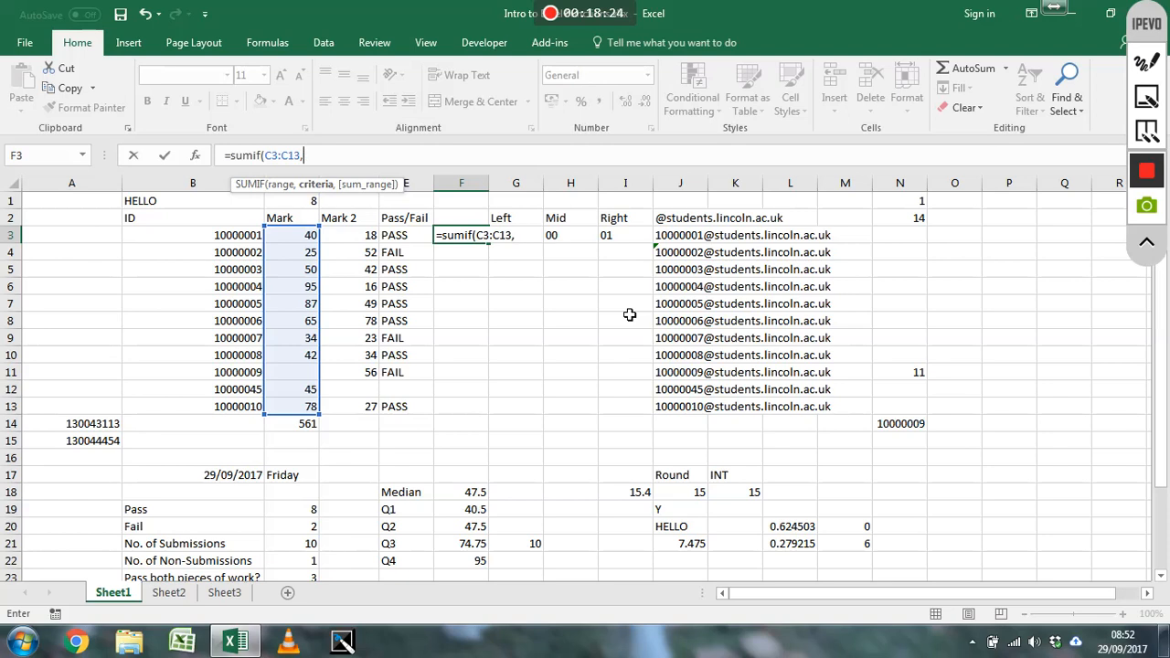
pyautogui.write('">40")')
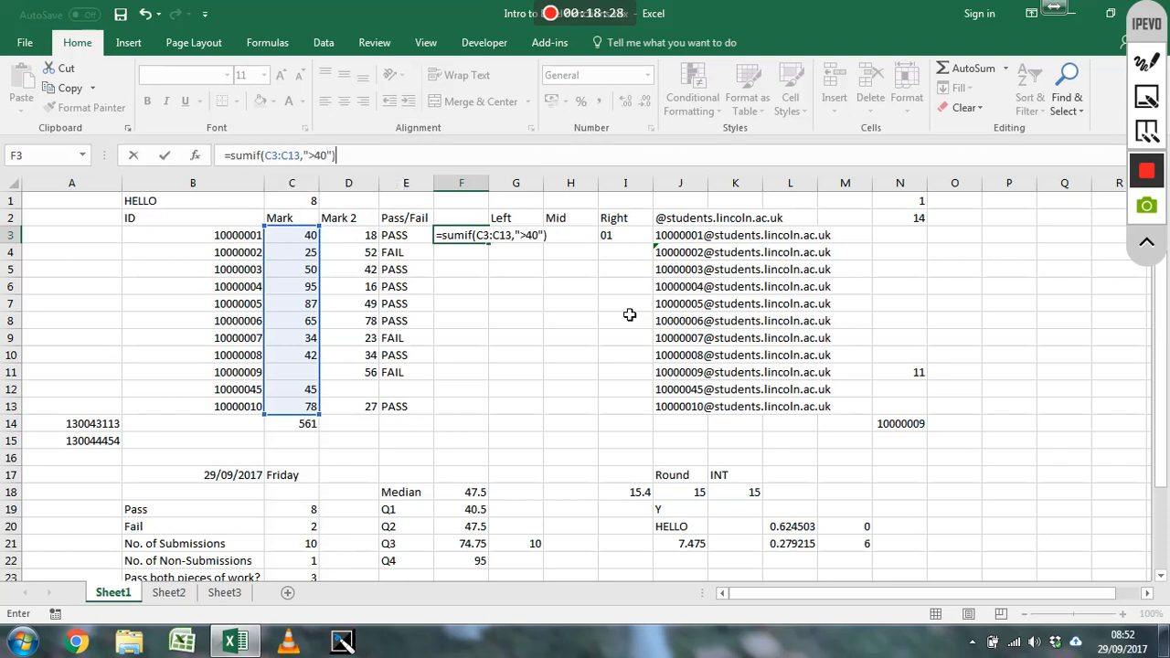
pyautogui.press('Return')
pyautogui.click(457, 234)
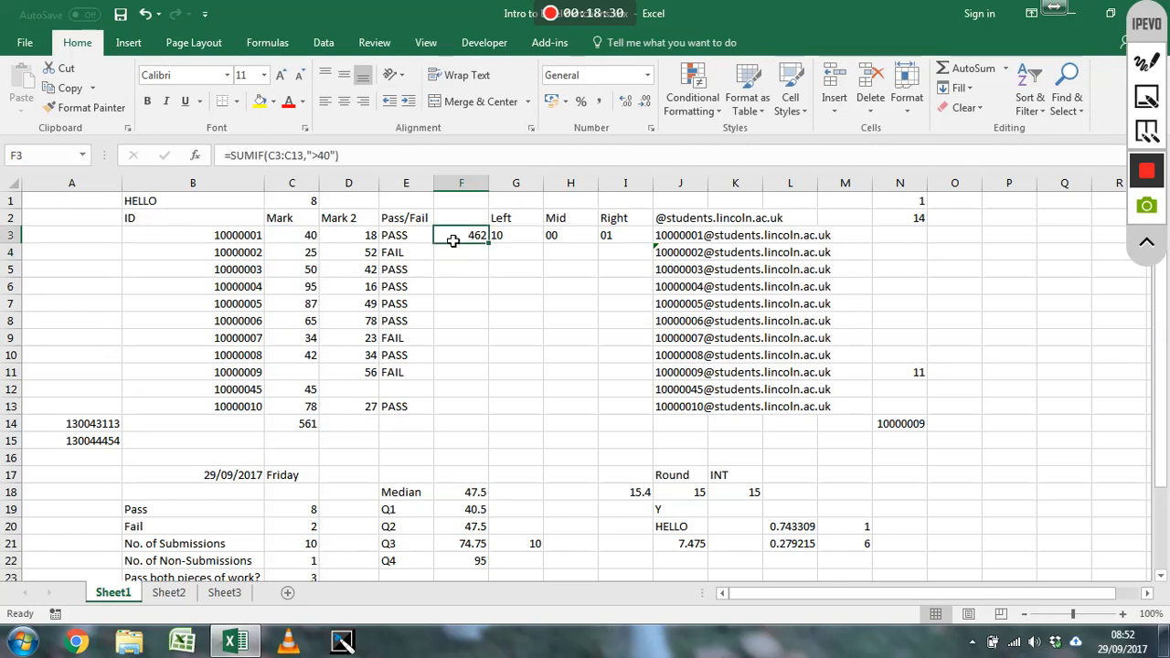
pyautogui.moveTo(492, 249)
pyautogui.mouseDown()
pyautogui.moveTo(504, 371)
pyautogui.moveTo(482, 240)
pyautogui.mouseUp()
# Enter =SUMIFS(C3:C13,D3:D13,">40") in cell F4 to sum the first marks where Mark 2 is above 40
pyautogui.click(475, 259)
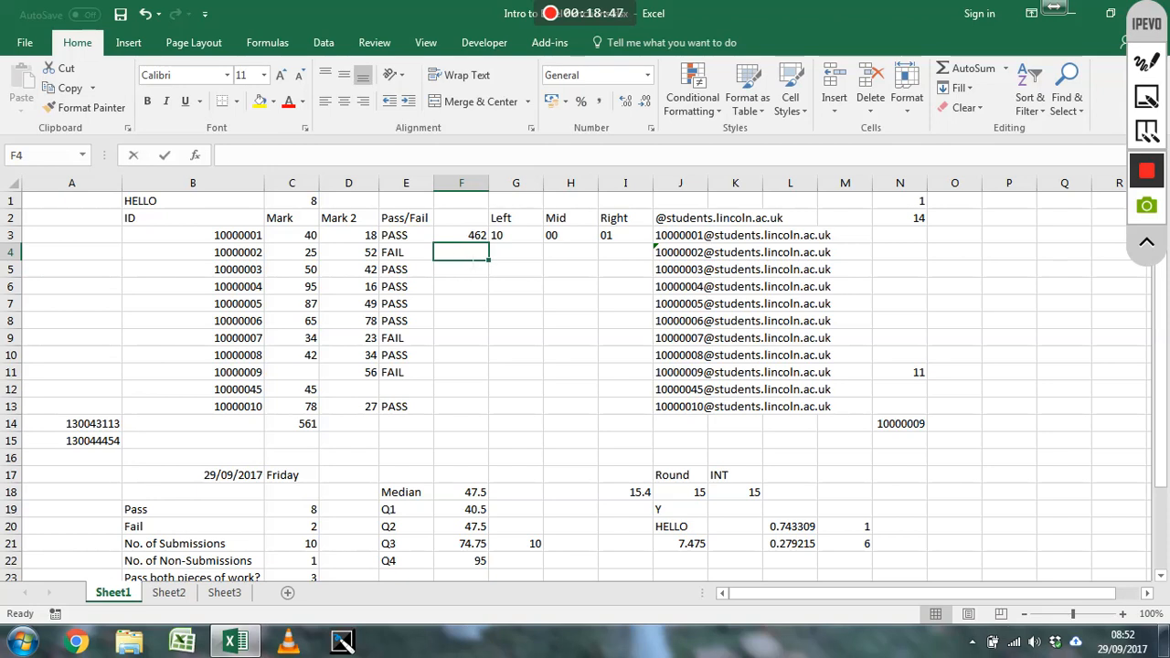
pyautogui.write('=sumif')
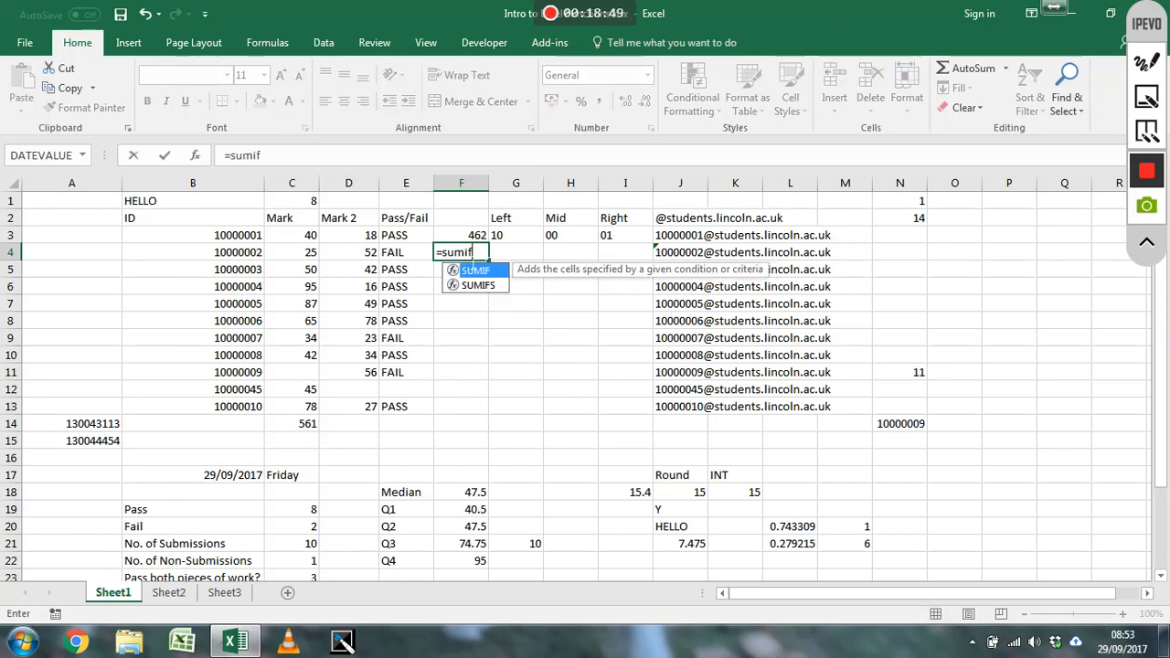
pyautogui.write('s(')
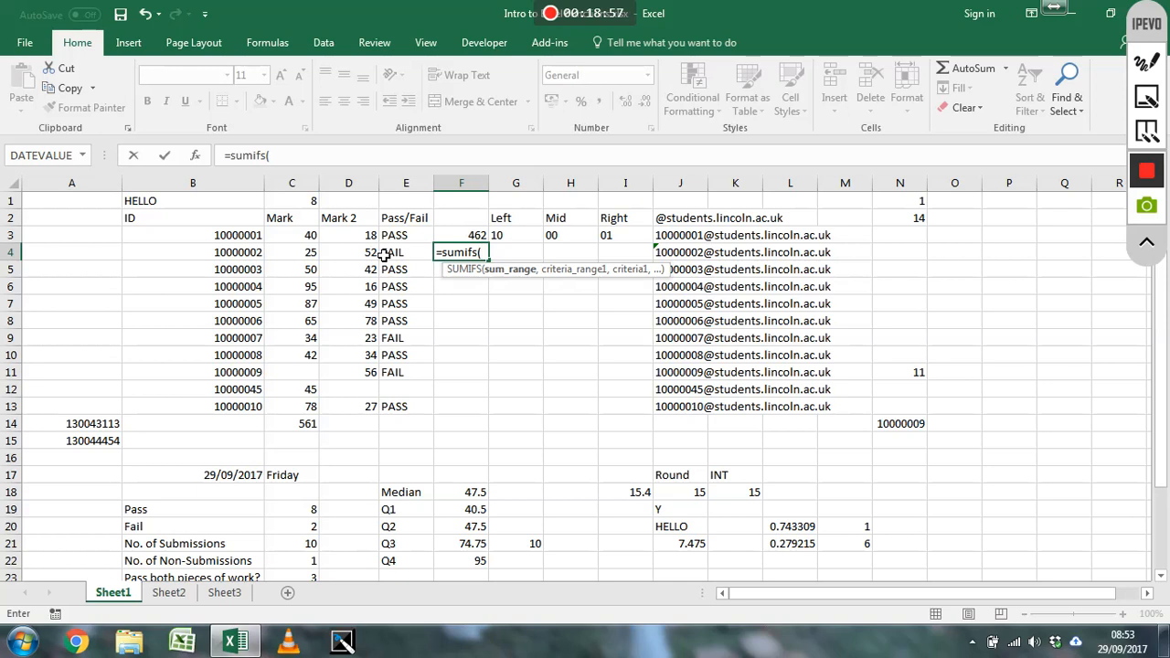
pyautogui.moveTo(311, 235); pyautogui.dragTo(313, 409)
pyautogui.write(',')
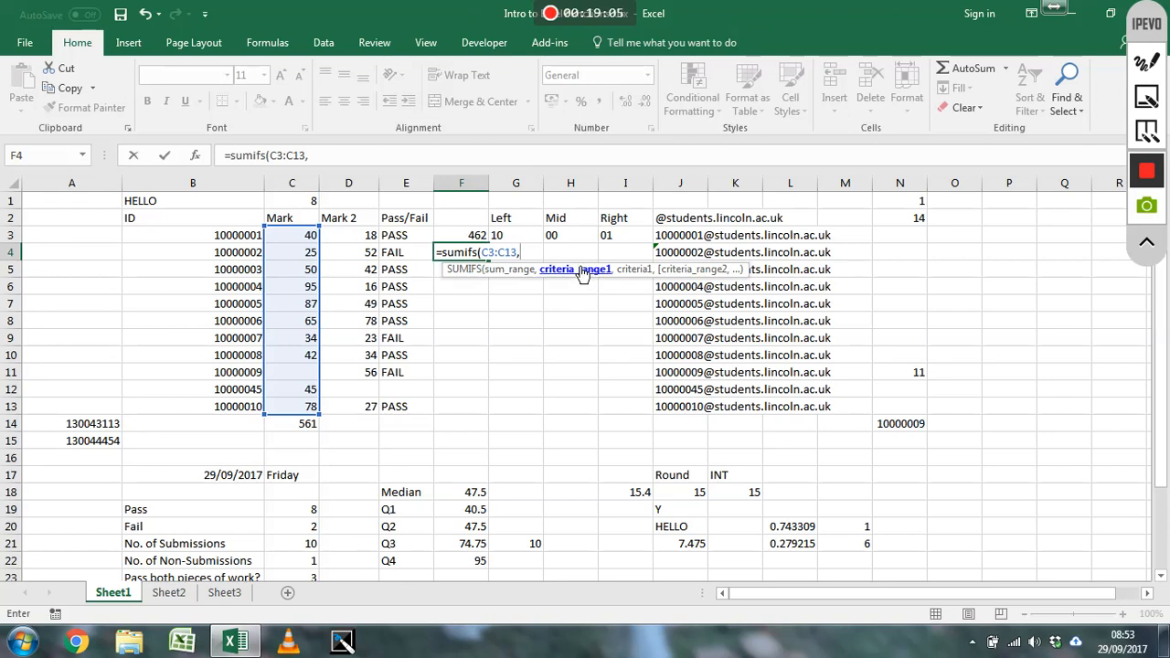
pyautogui.click(370, 235)
pyautogui.moveTo(350, 243); pyautogui.dragTo(348, 410)
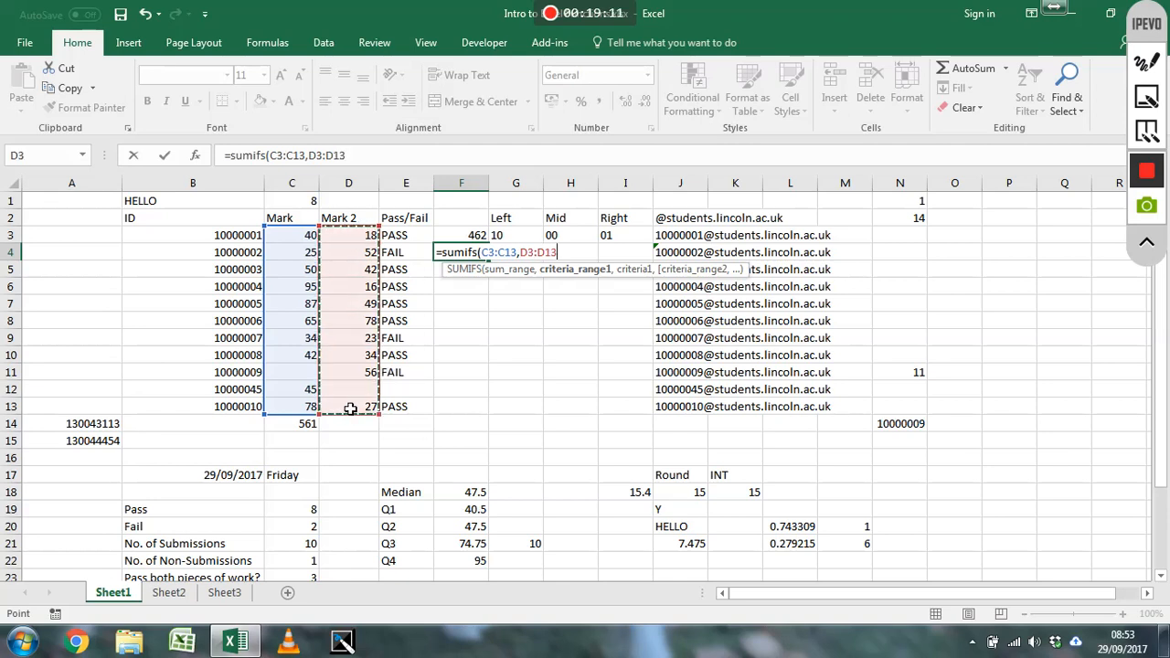
pyautogui.write(',')
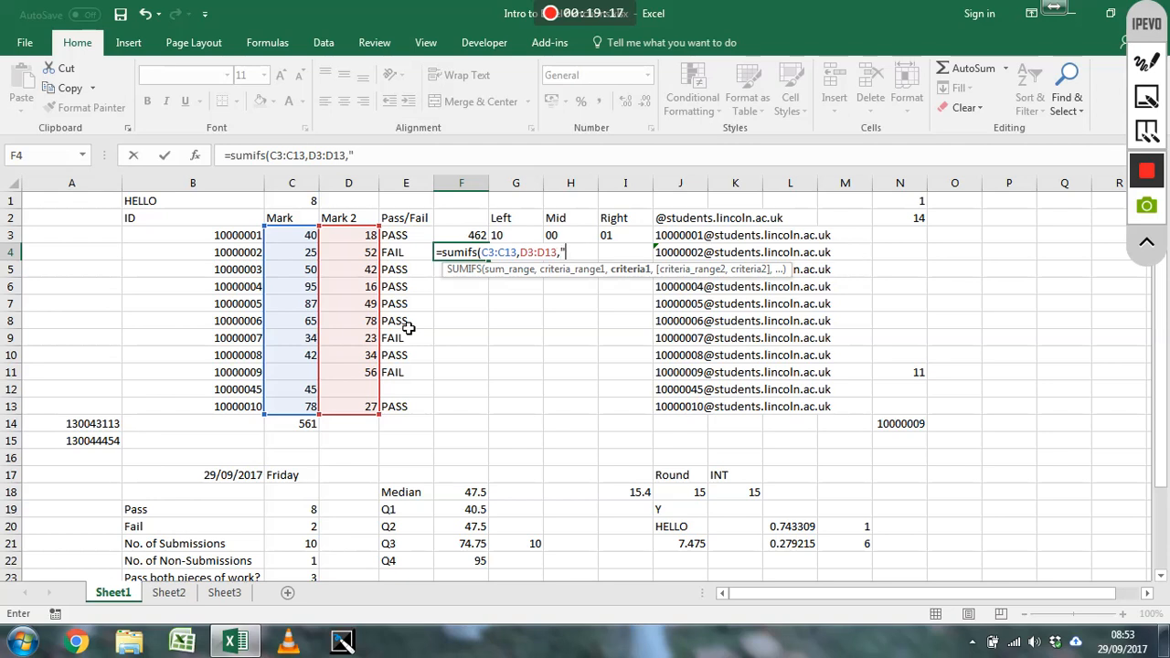
pyautogui.write('">40")')
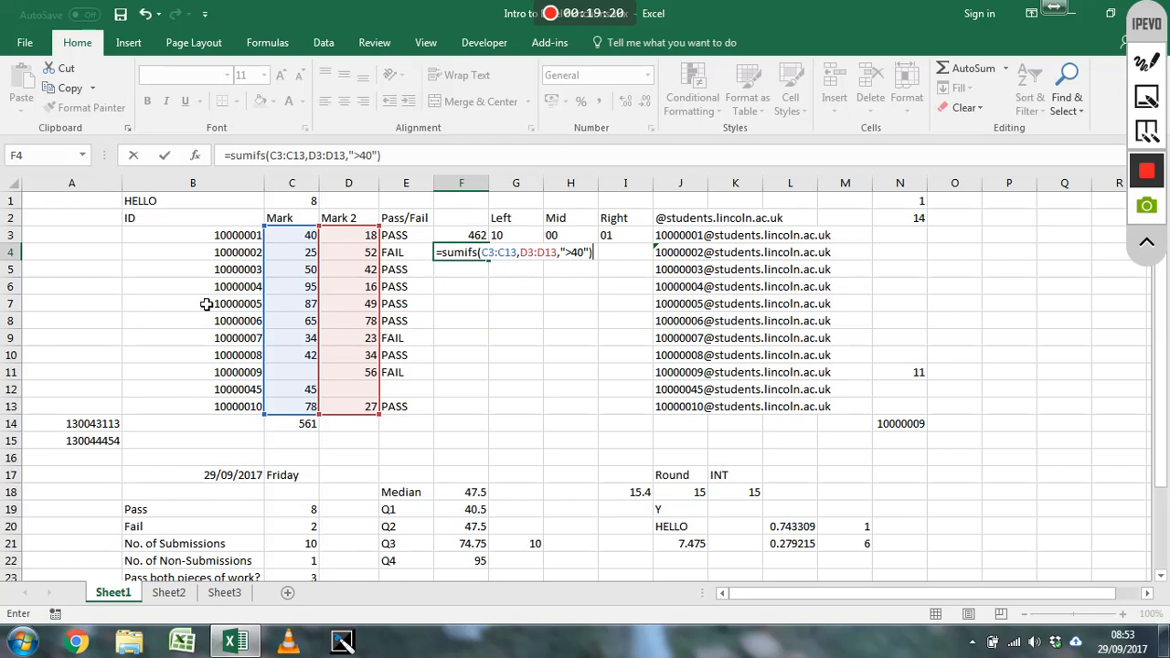
pyautogui.press('Return')
pyautogui.click(461, 255)
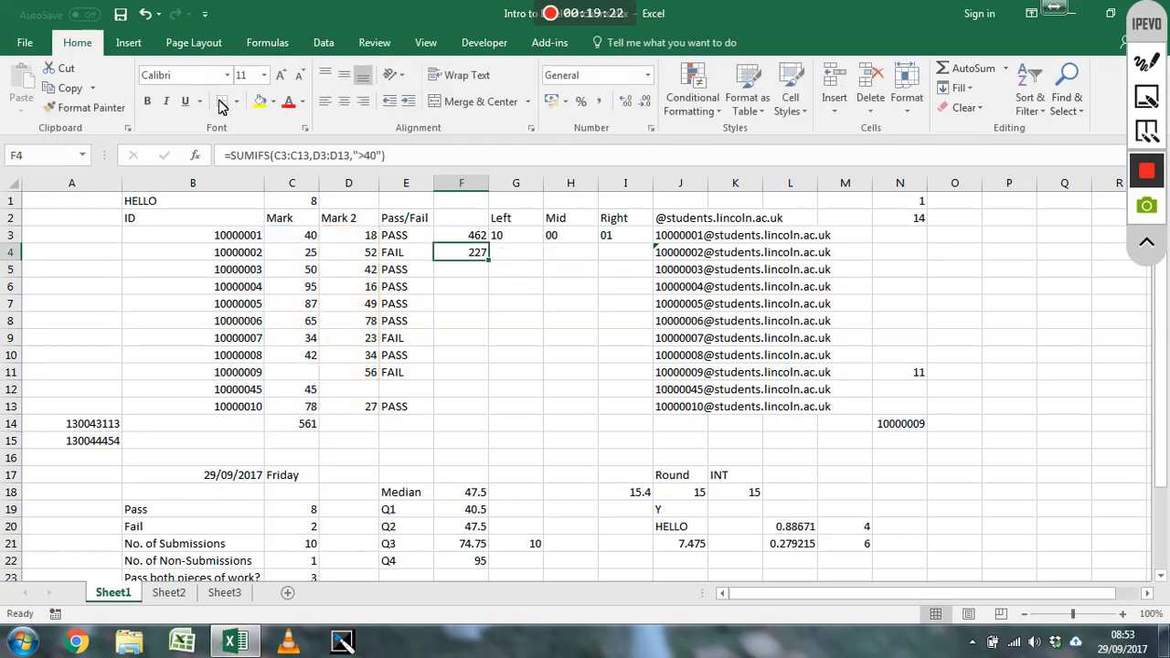
# Review the SUMIFS formula's ranges and criterion in cell F4, and look at the Pass/Fail column as another possible criteria range
pyautogui.click(397, 155)
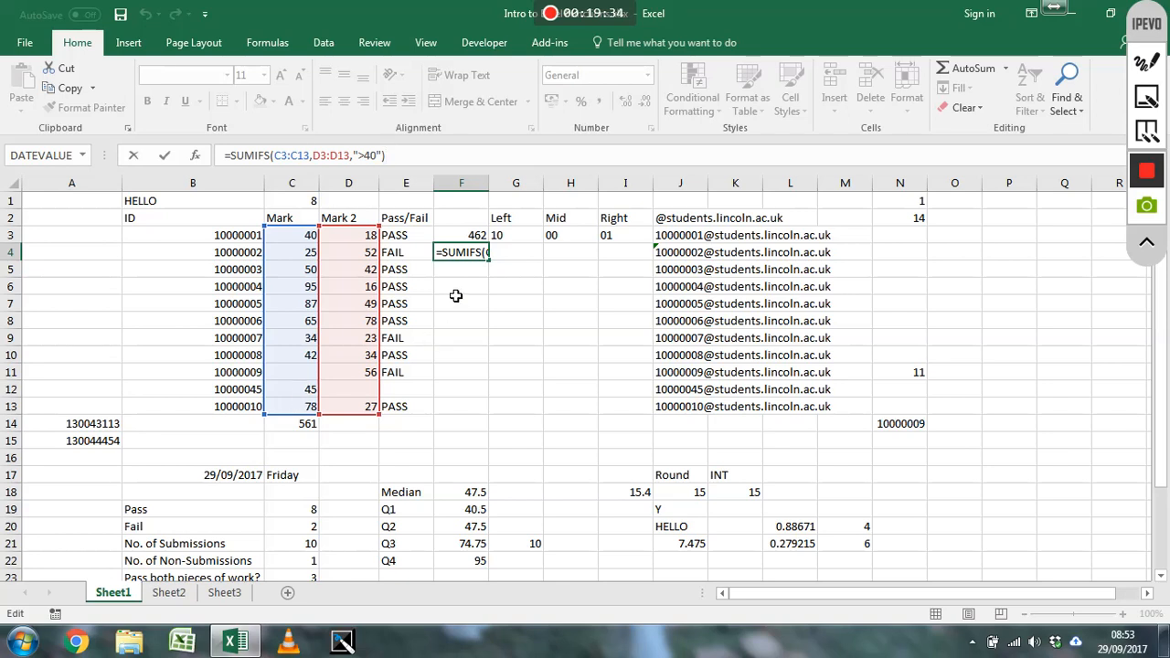
pyautogui.press('Return')
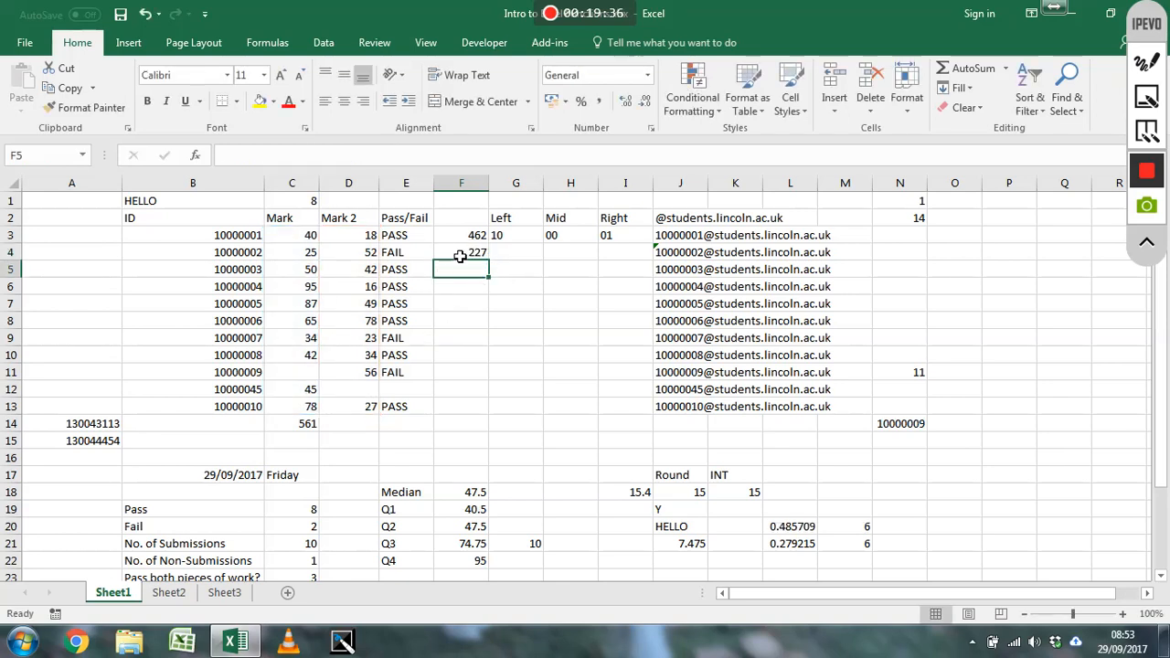
pyautogui.click(460, 256)
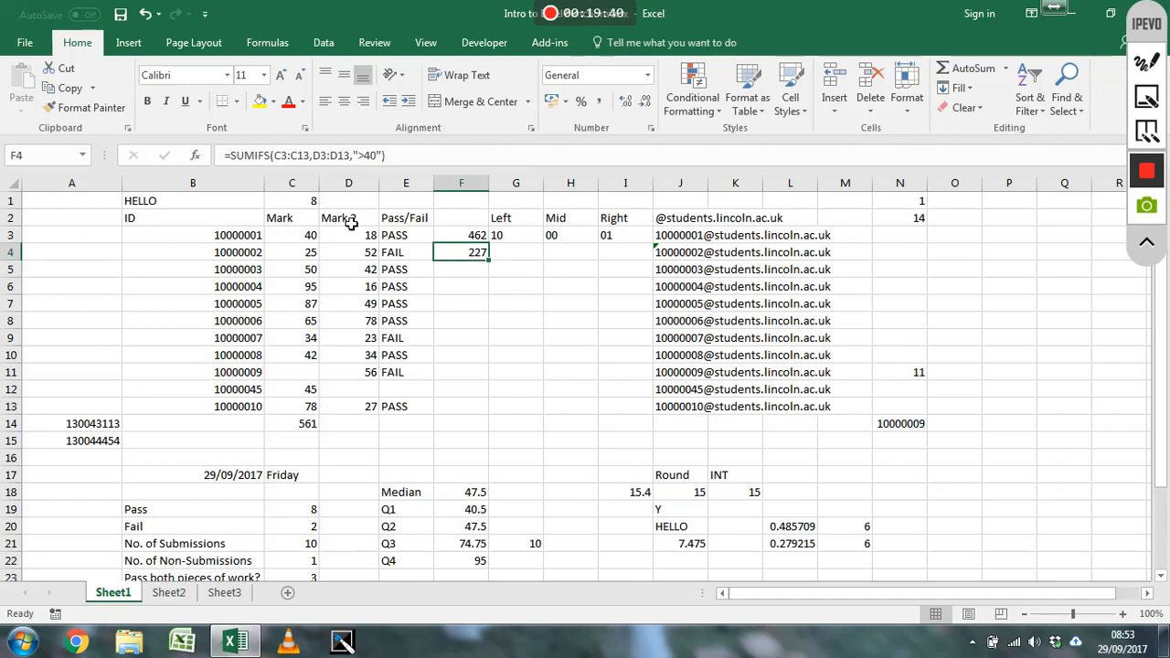
pyautogui.click(408, 183)
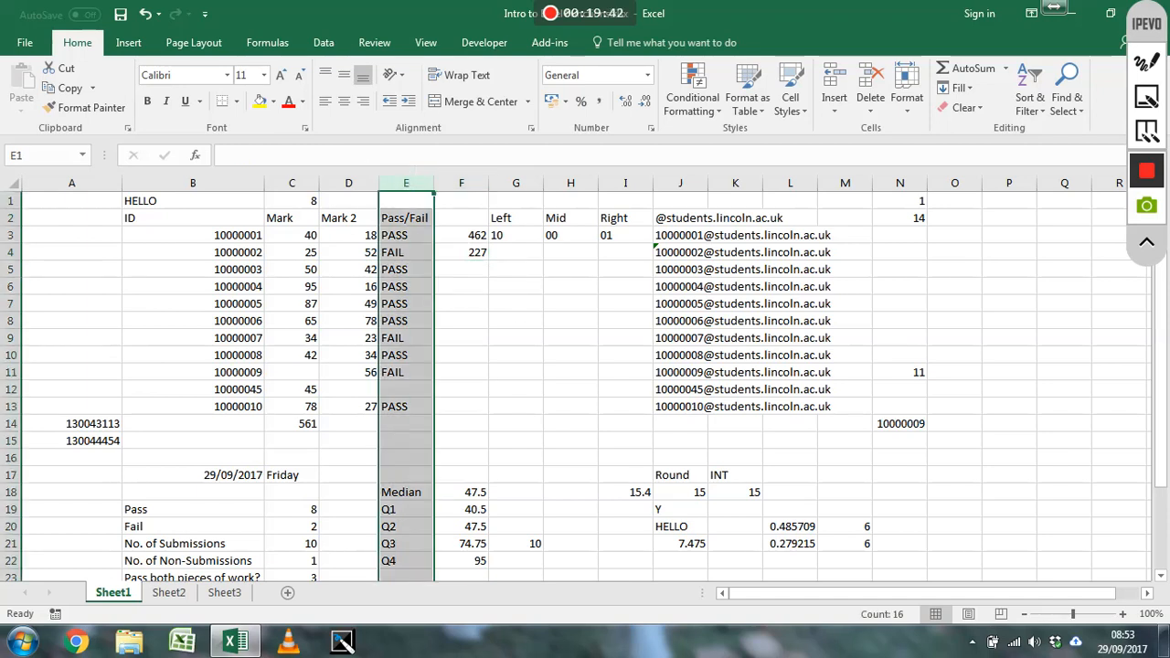
pyautogui.click(481, 254)
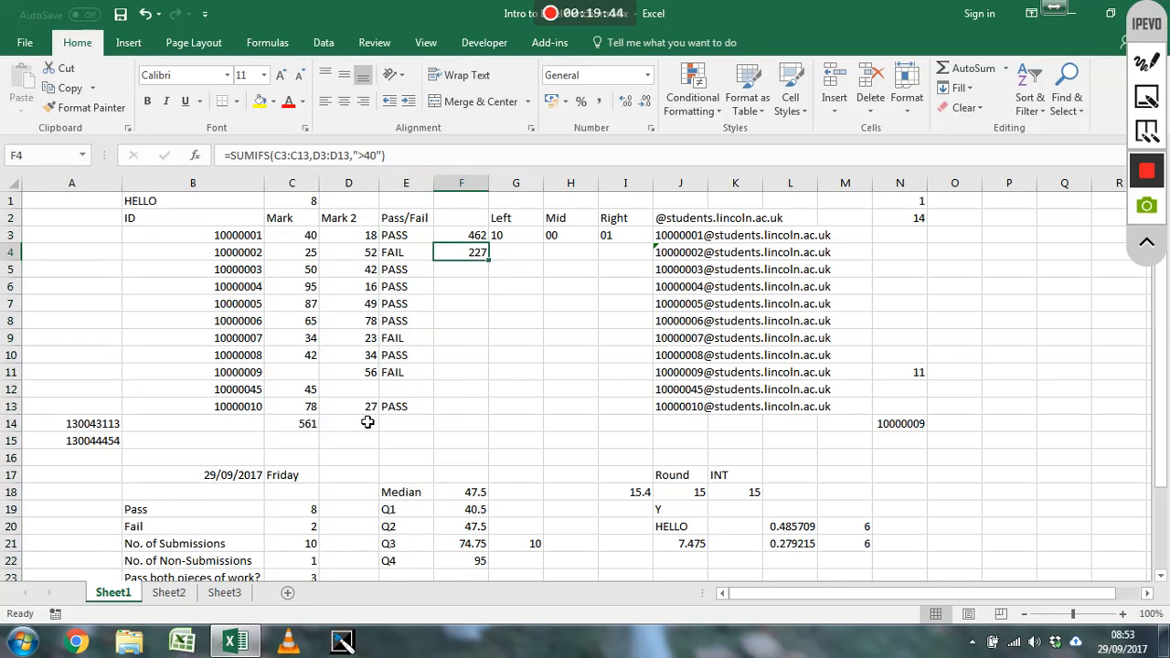